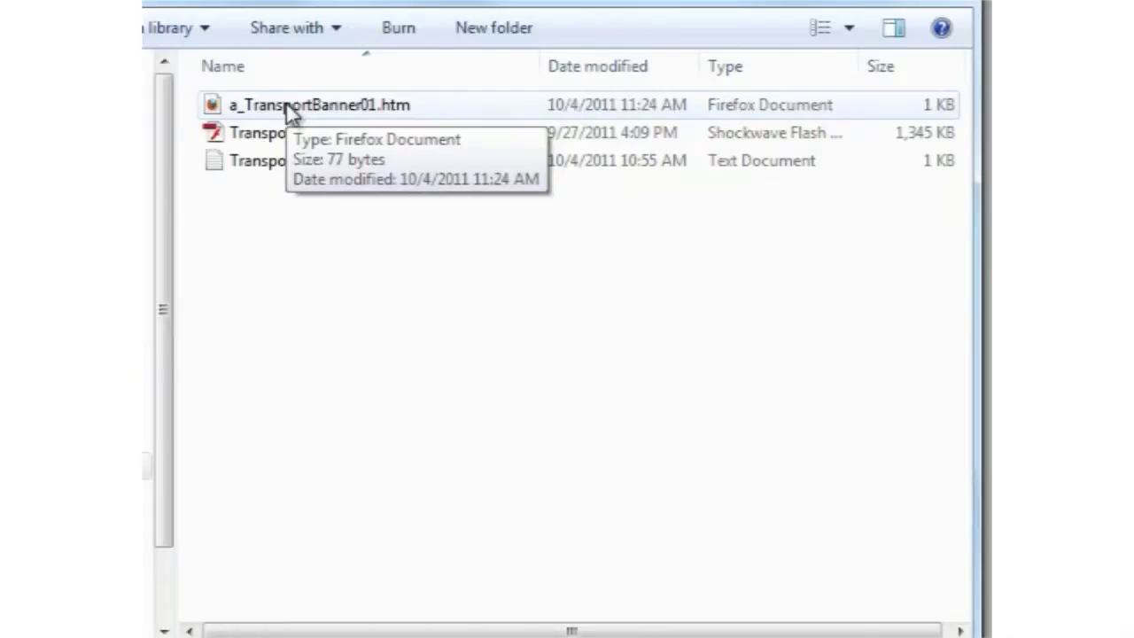
Open TransportBanner01_EmbedCode.txt in Notepad, copy the entire OBJECT embed code and close the file
{"action": "right_click", "coordinate": [277, 164]}
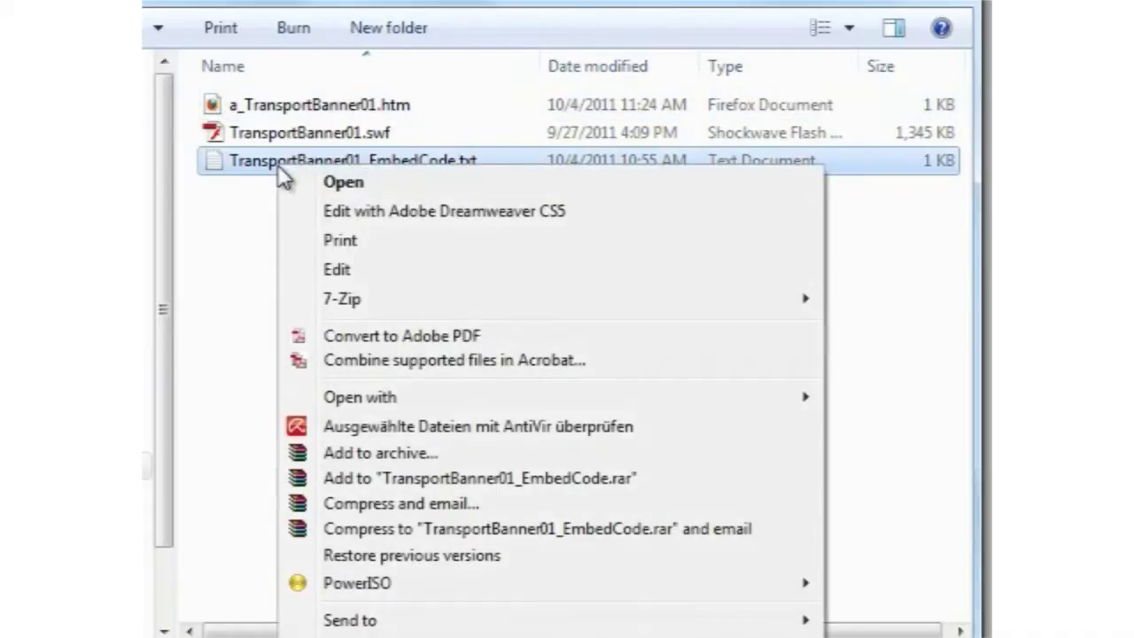
{"action": "mouse_move", "coordinate": [797, 399]}
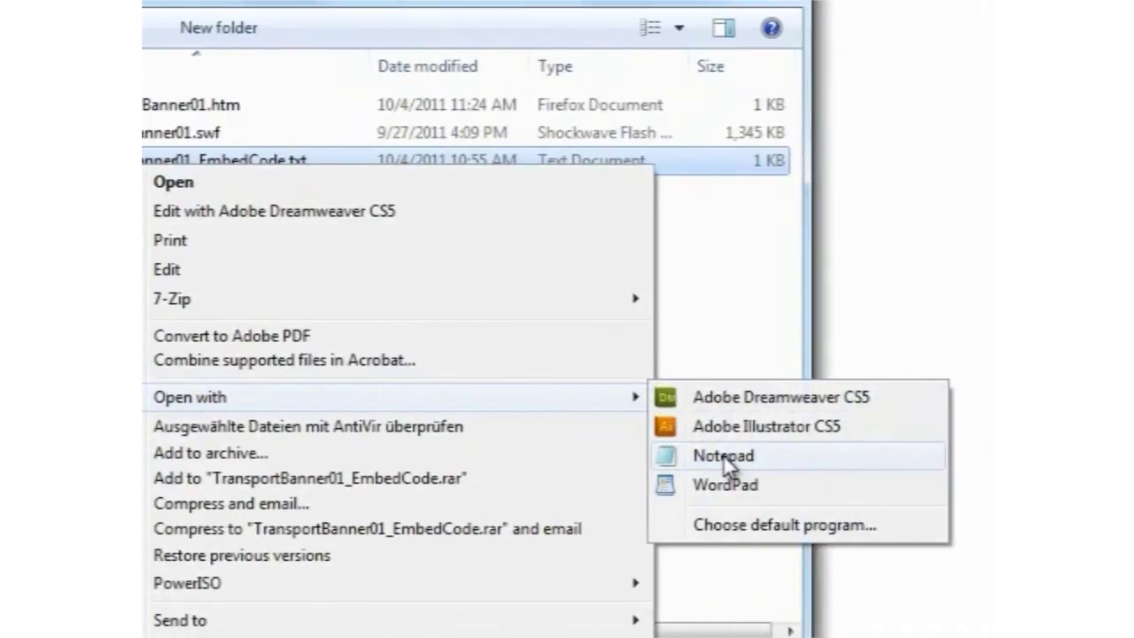
{"action": "left_click", "coordinate": [723, 456]}
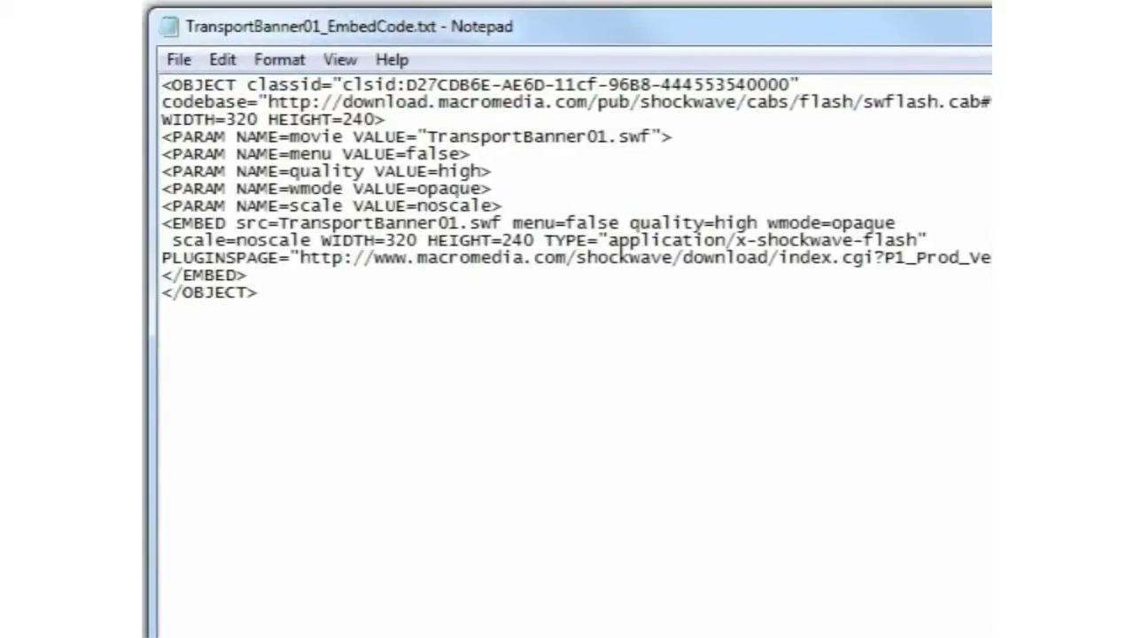
{"action": "left_click_drag", "start_coordinate": [259, 292], "coordinate": [162, 85]}
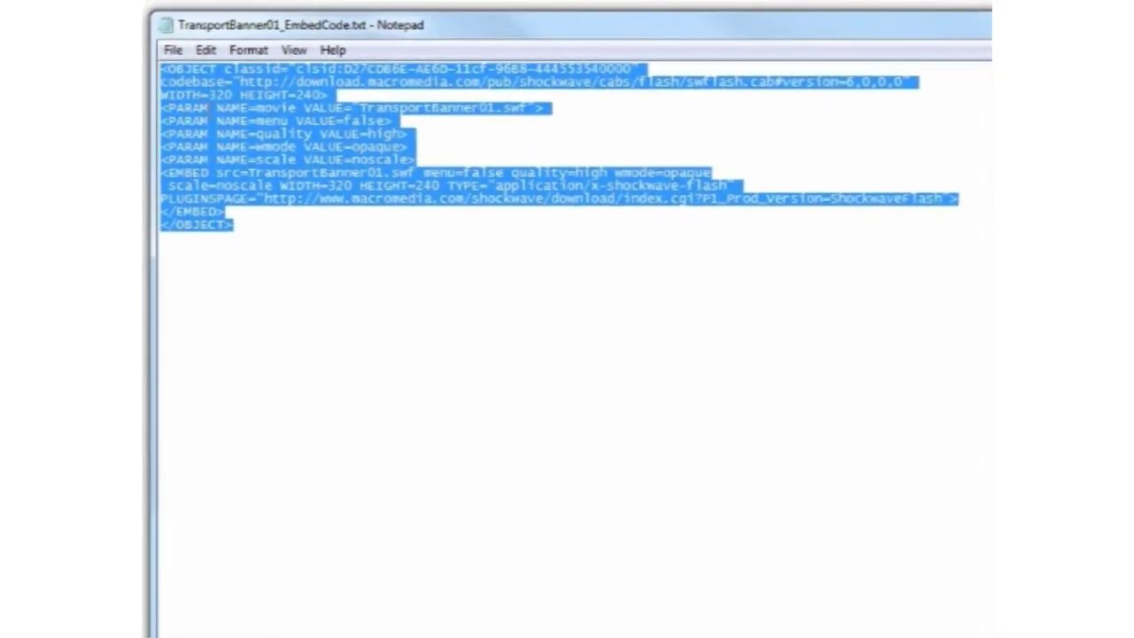
{"action": "right_click", "coordinate": [207, 109]}
{"action": "left_click", "coordinate": [263, 184]}
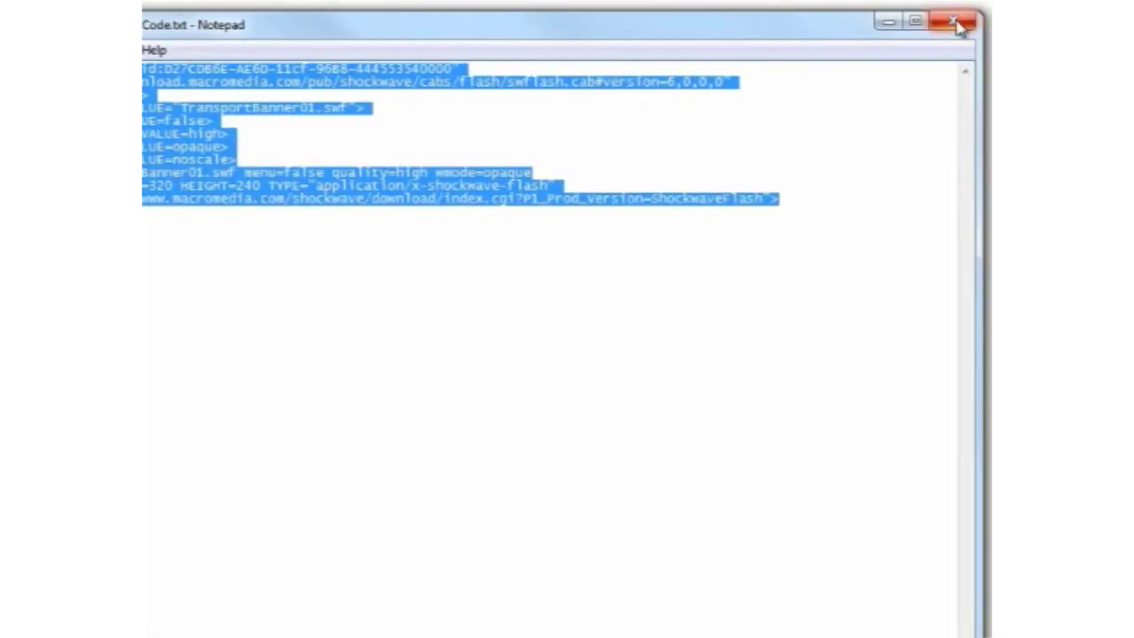
{"action": "left_click", "coordinate": [954, 25]}
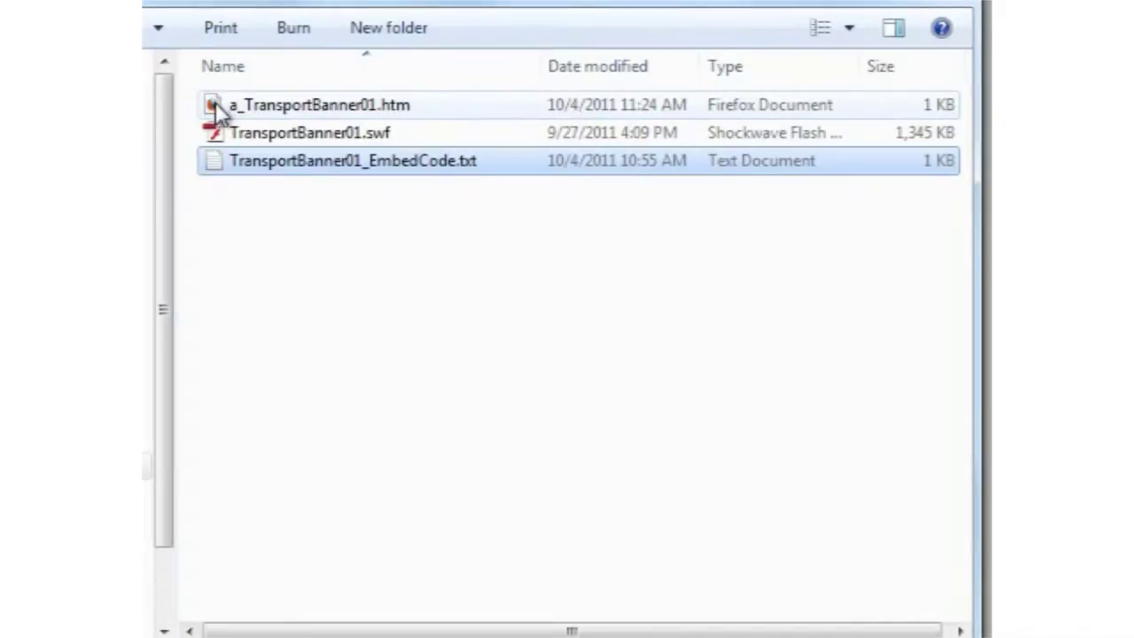
Open a_TransportBanner01.htm in Notepad and paste the copied embed code between the opening and closing body tags
{"action": "left_click", "coordinate": [215, 105]}
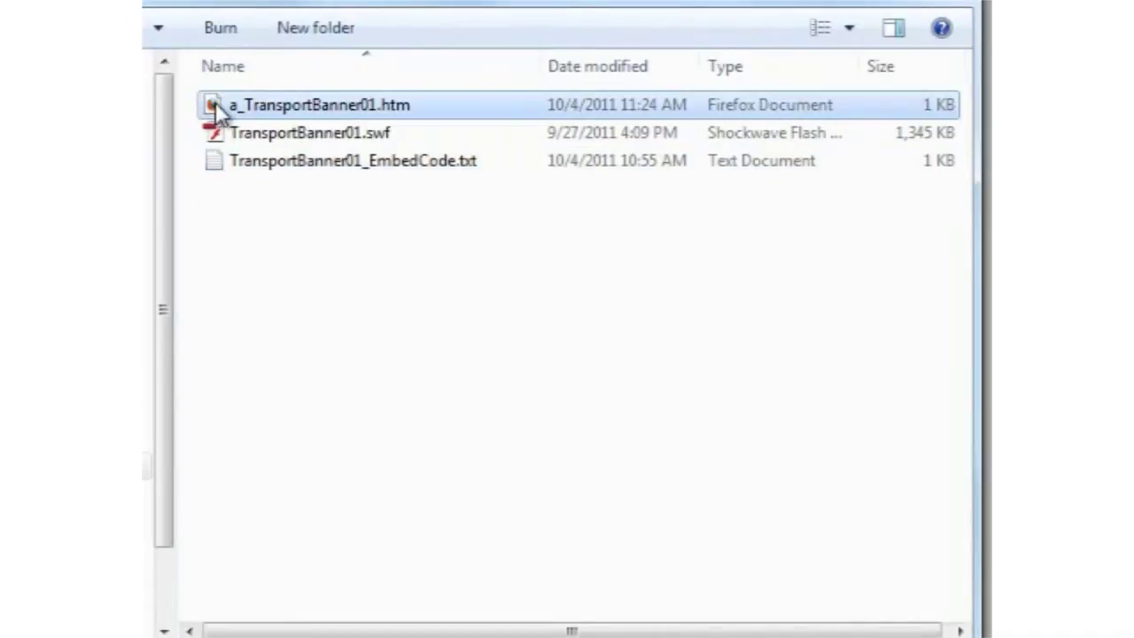
{"action": "right_click", "coordinate": [215, 102]}
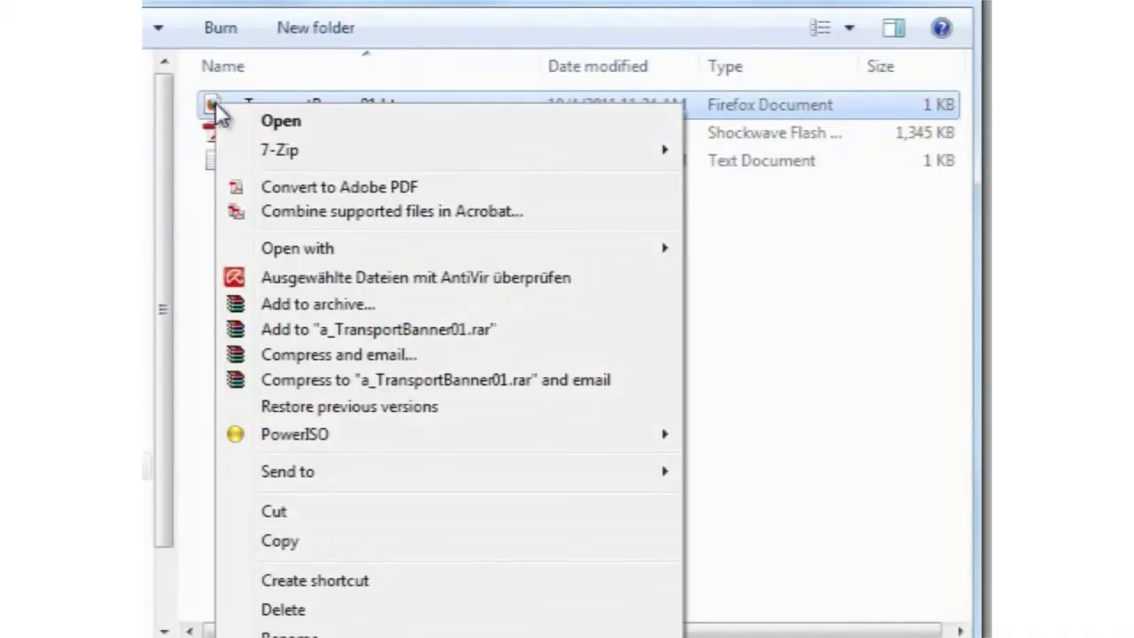
{"action": "mouse_move", "coordinate": [594, 248]}
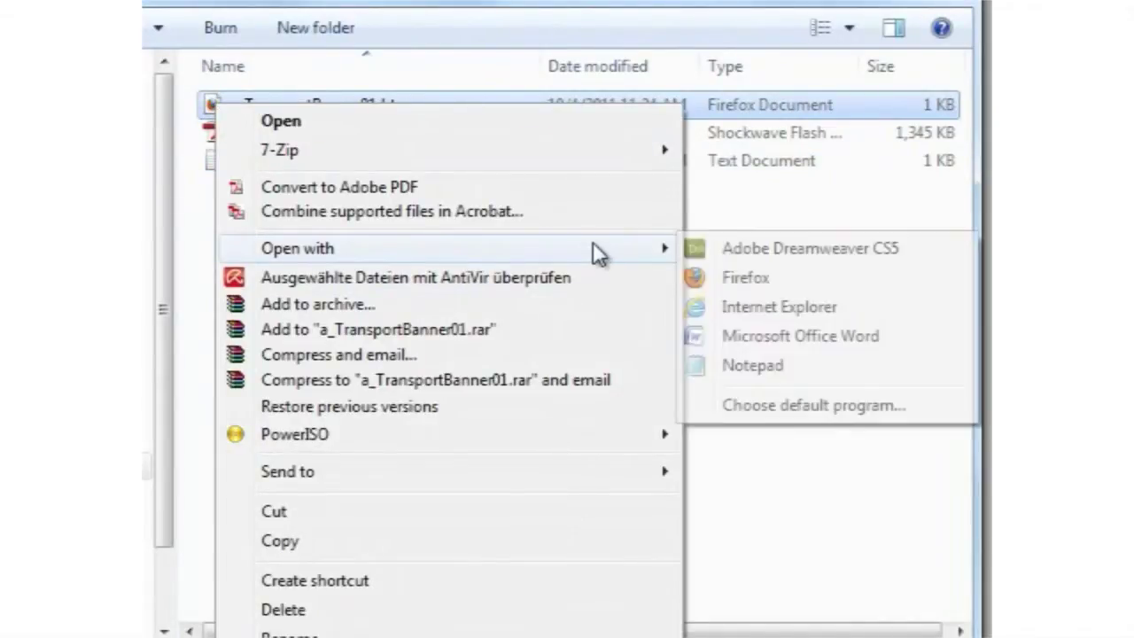
{"action": "left_click", "coordinate": [780, 363]}
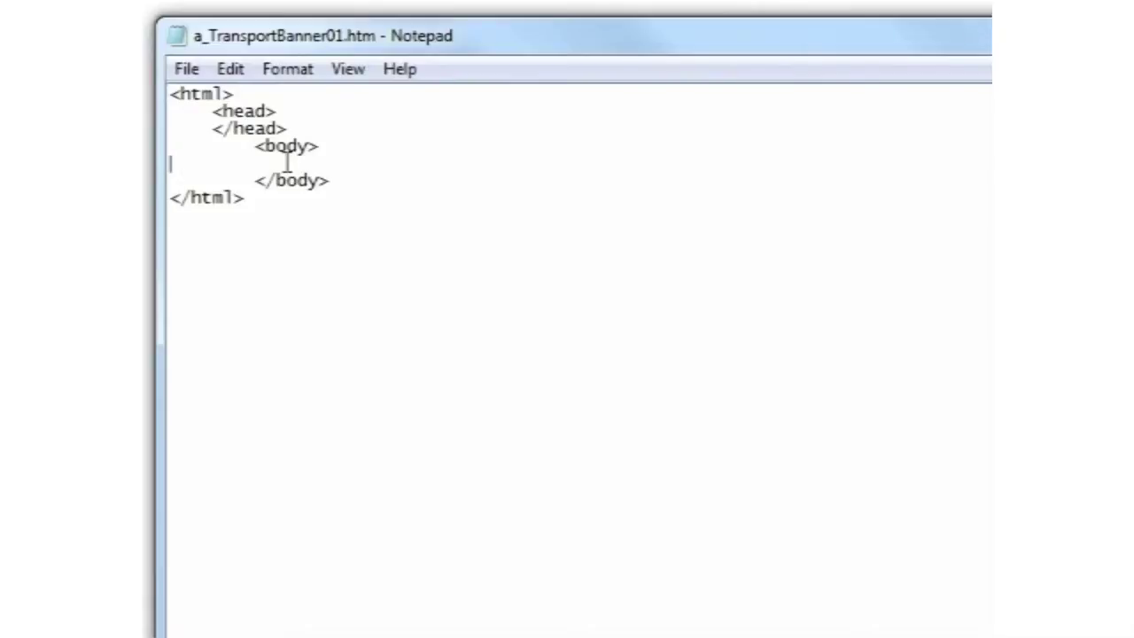
{"action": "right_click", "coordinate": [285, 163]}
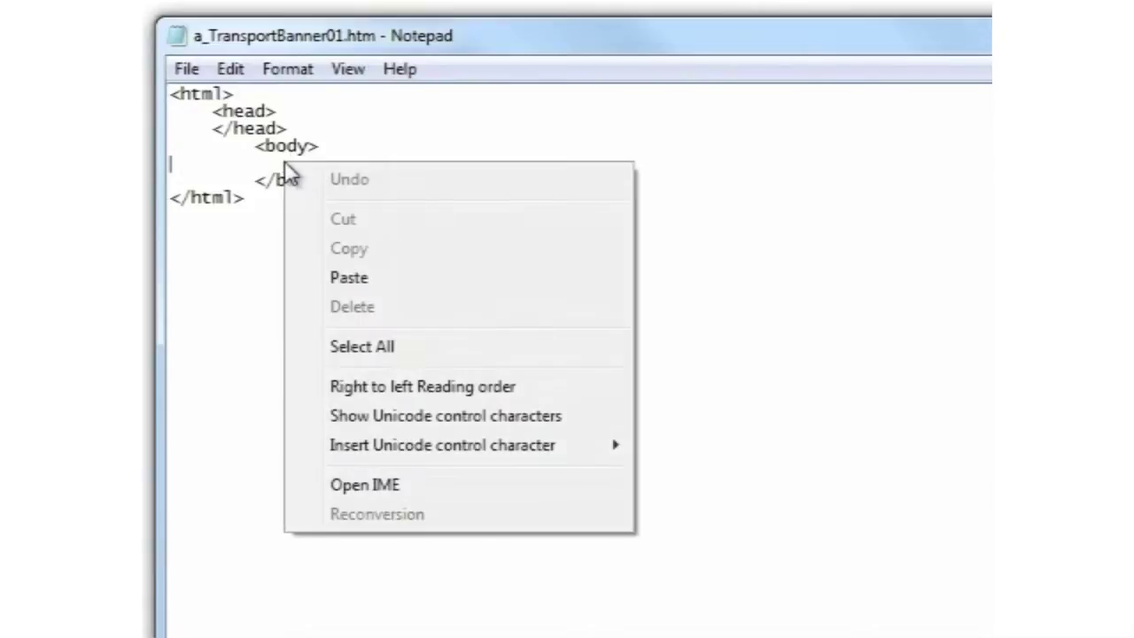
{"action": "left_click", "coordinate": [374, 282]}
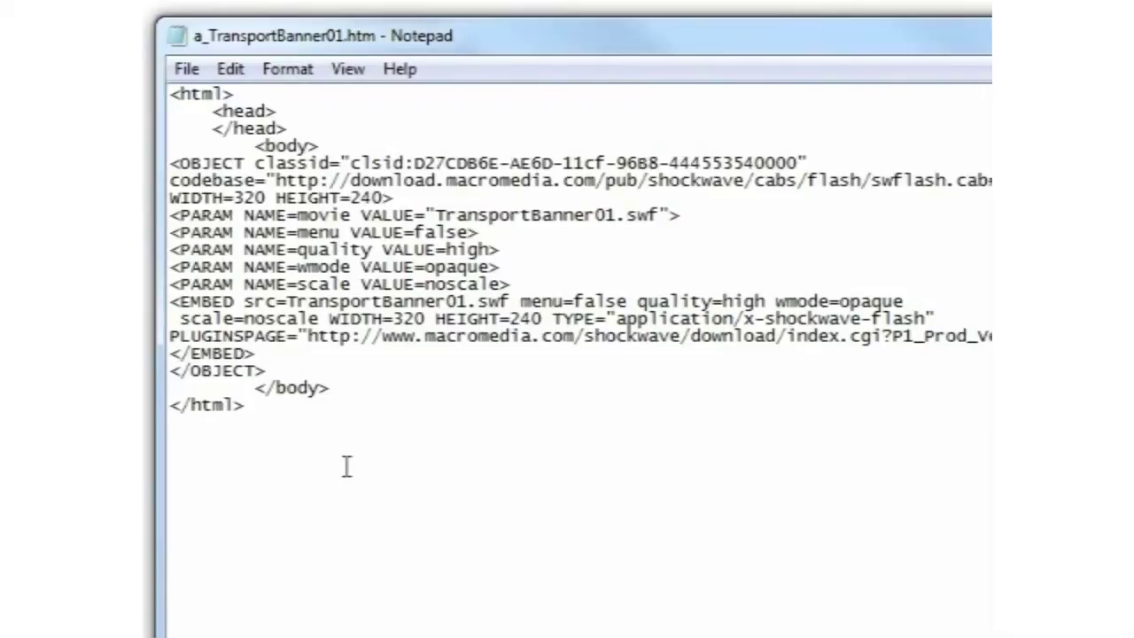
Save and close the edited a_TransportBanner01.htm, and open the page from the a_EmbedCode folder to preview the banner
{"action": "left_click", "coordinate": [195, 68]}
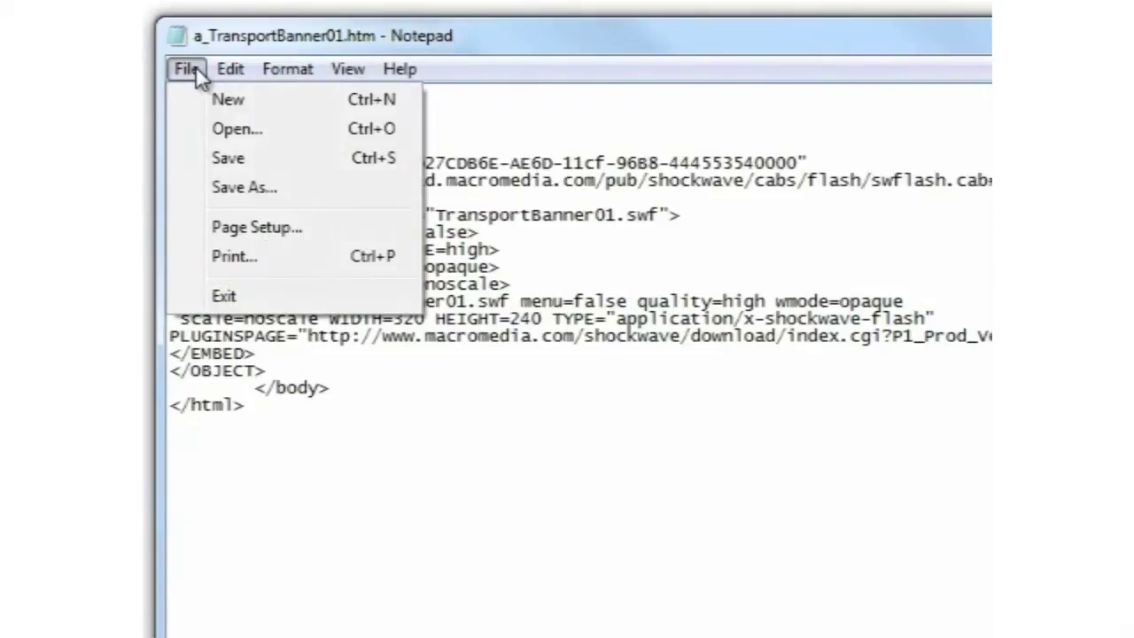
{"action": "left_click", "coordinate": [242, 158]}
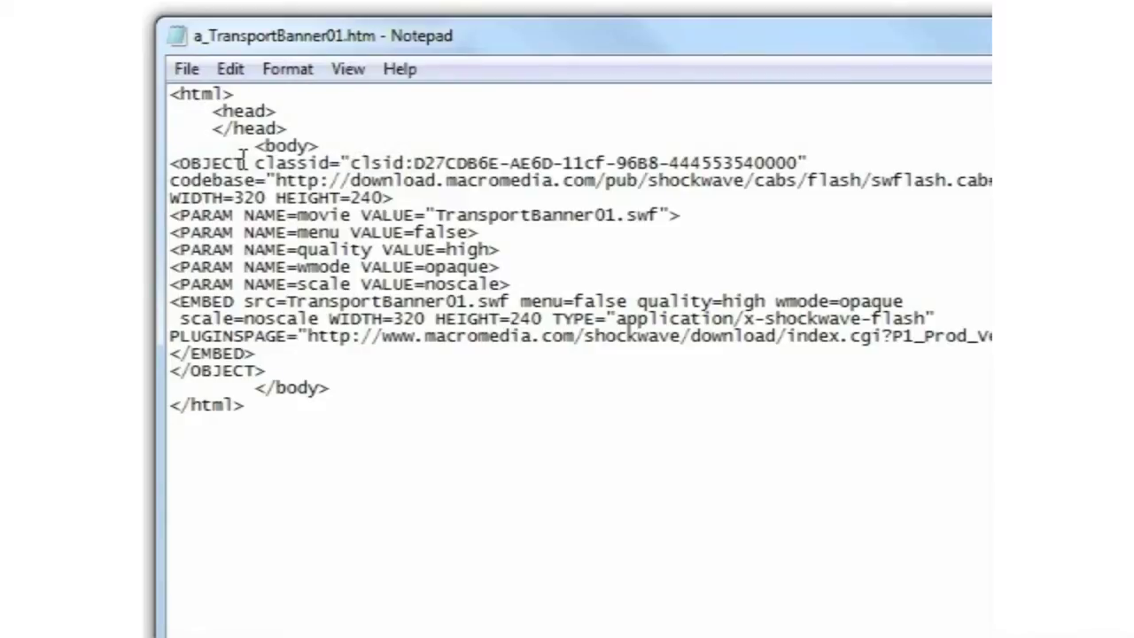
{"action": "left_click", "coordinate": [194, 67]}
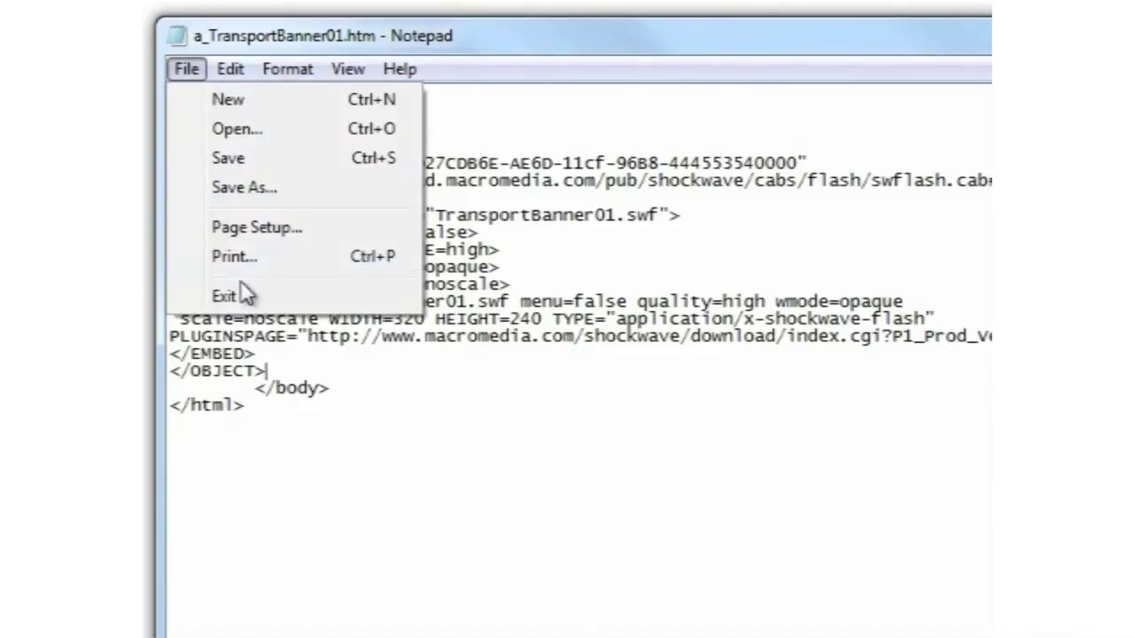
{"action": "left_click", "coordinate": [262, 302]}
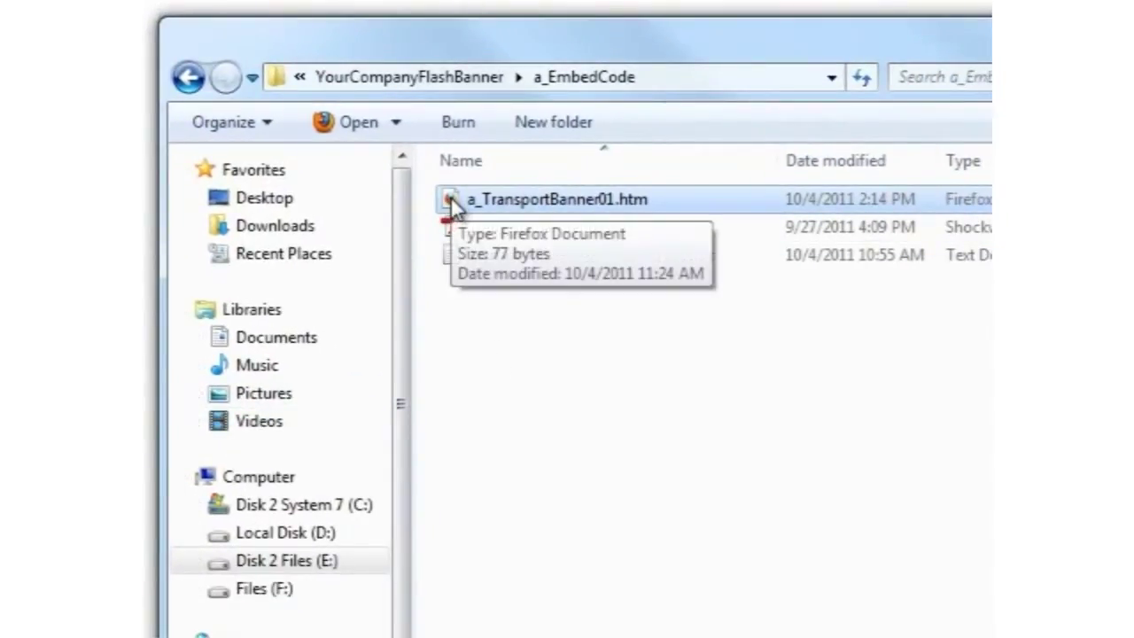
{"action": "double_click", "coordinate": [449, 198]}
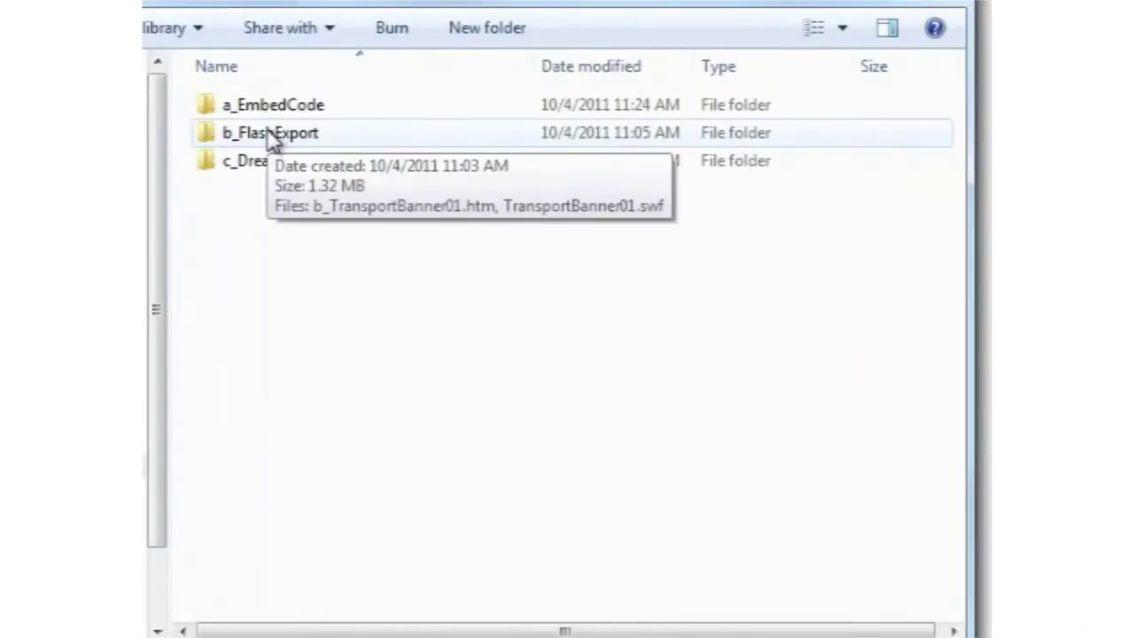
Open the b_FlashExport folder and examine its exported HTML page and SWF file
{"action": "double_click", "coordinate": [272, 143]}
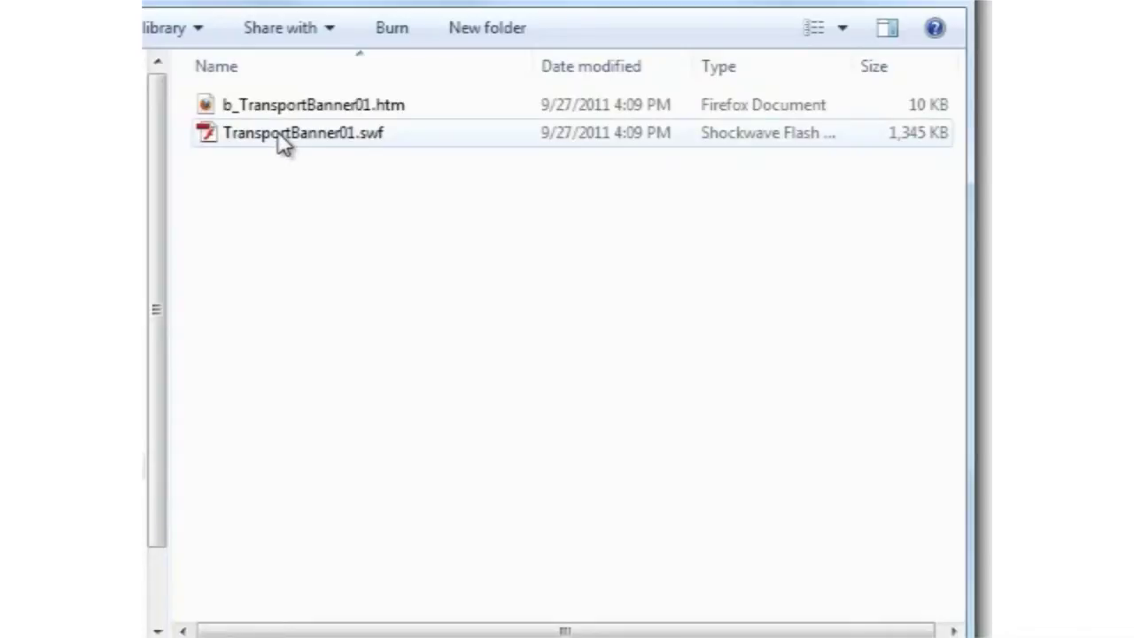
{"action": "mouse_move", "coordinate": [281, 144]}
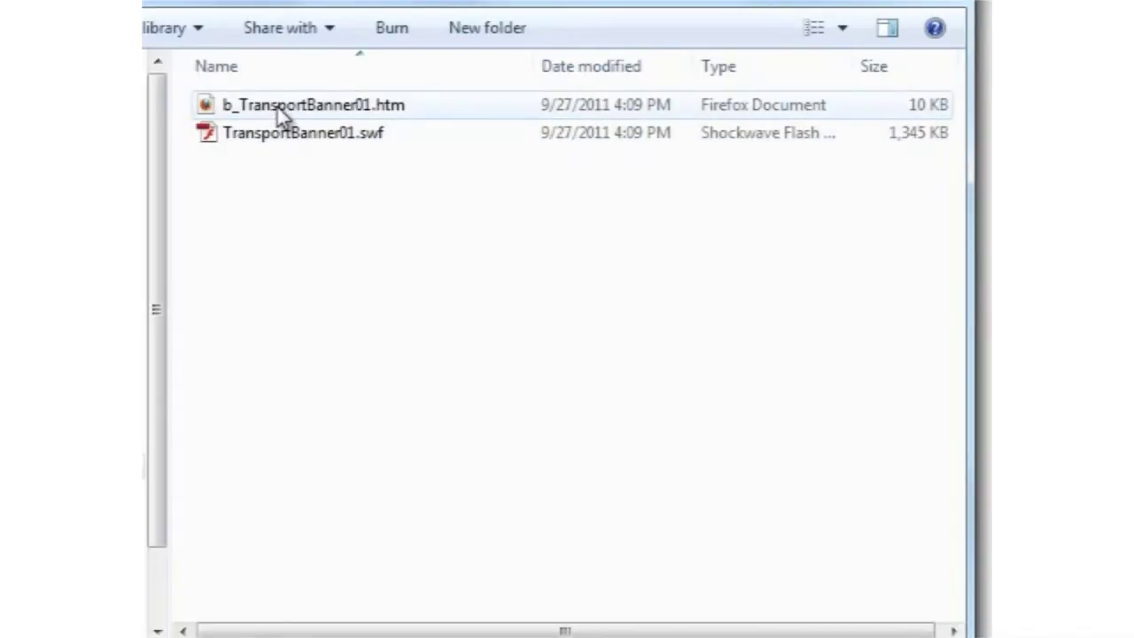
{"action": "mouse_move", "coordinate": [278, 111]}
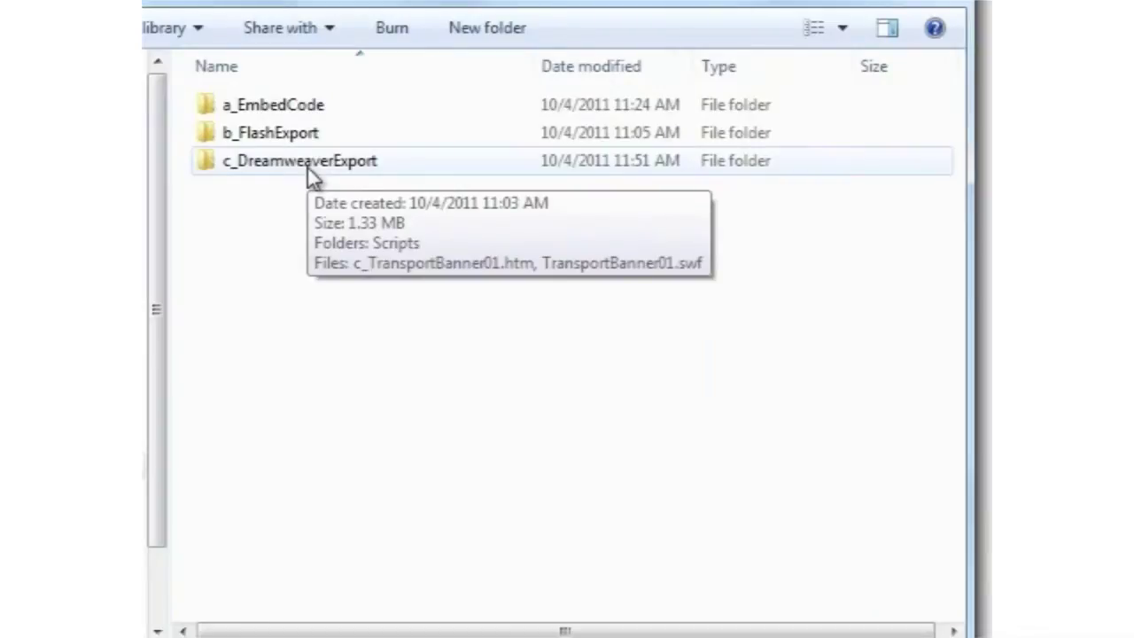
Move expressInstall.swf and swfobject_modified.js out of the Scripts subfolder into the c_DreamweaverExport folder
{"action": "double_click", "coordinate": [308, 168]}
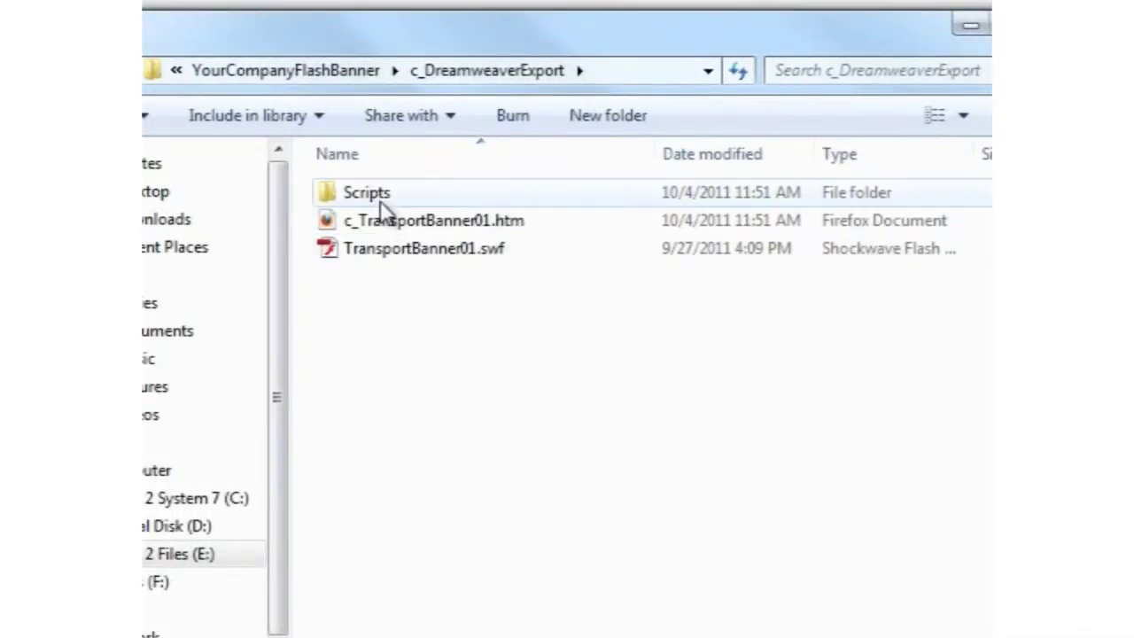
{"action": "double_click", "coordinate": [378, 195]}
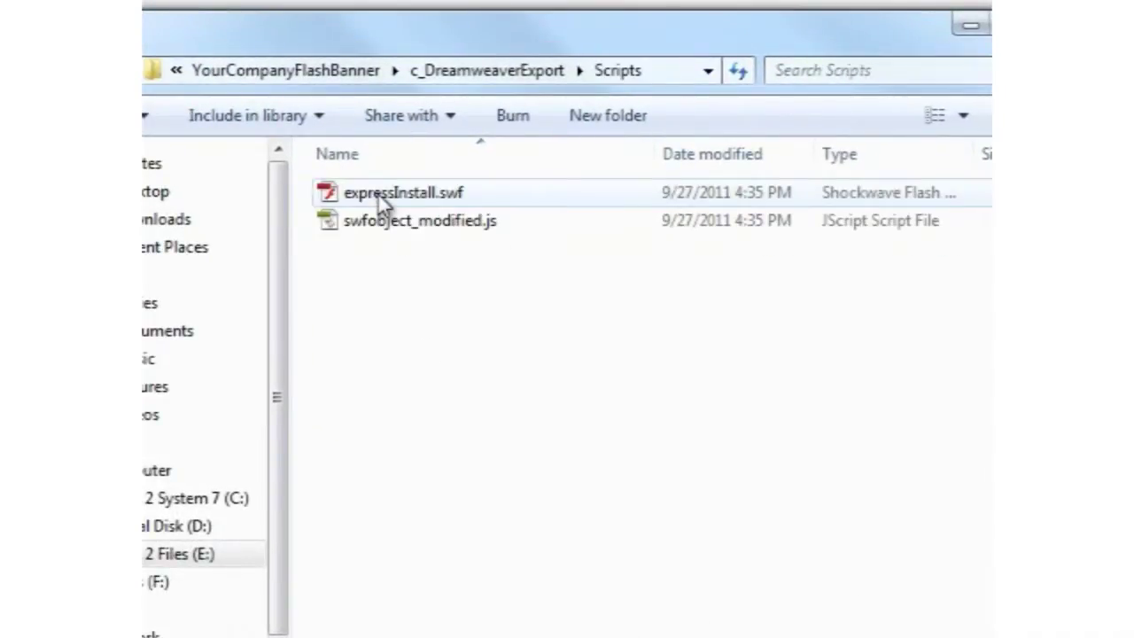
{"action": "left_click_drag", "start_coordinate": [378, 266], "coordinate": [366, 191]}
{"action": "right_click", "coordinate": [366, 188]}
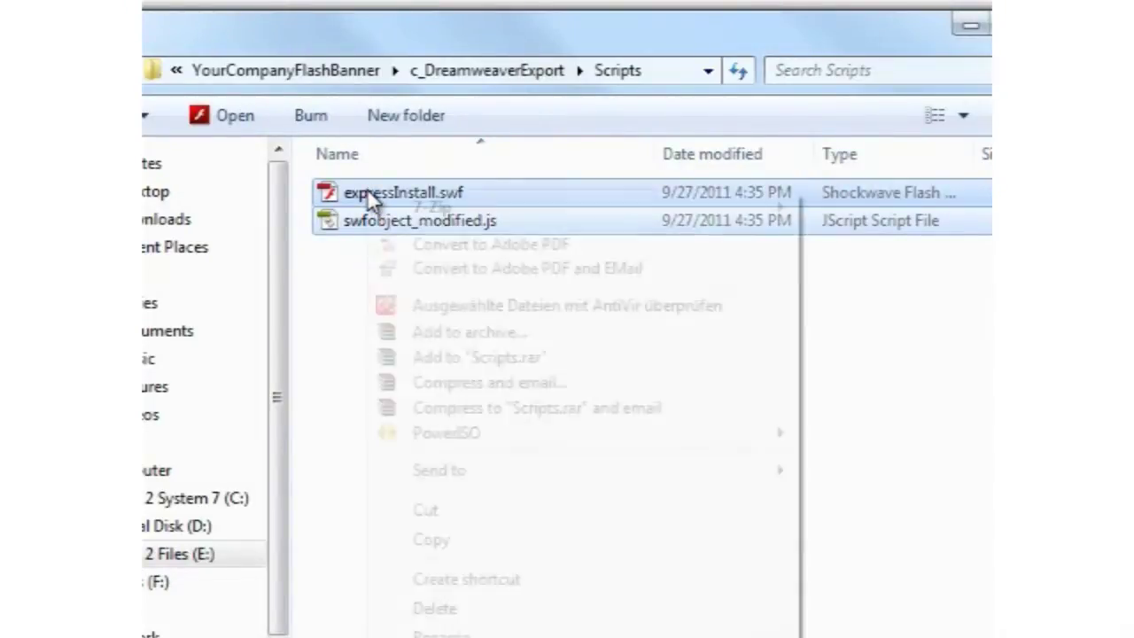
{"action": "left_click", "coordinate": [433, 511]}
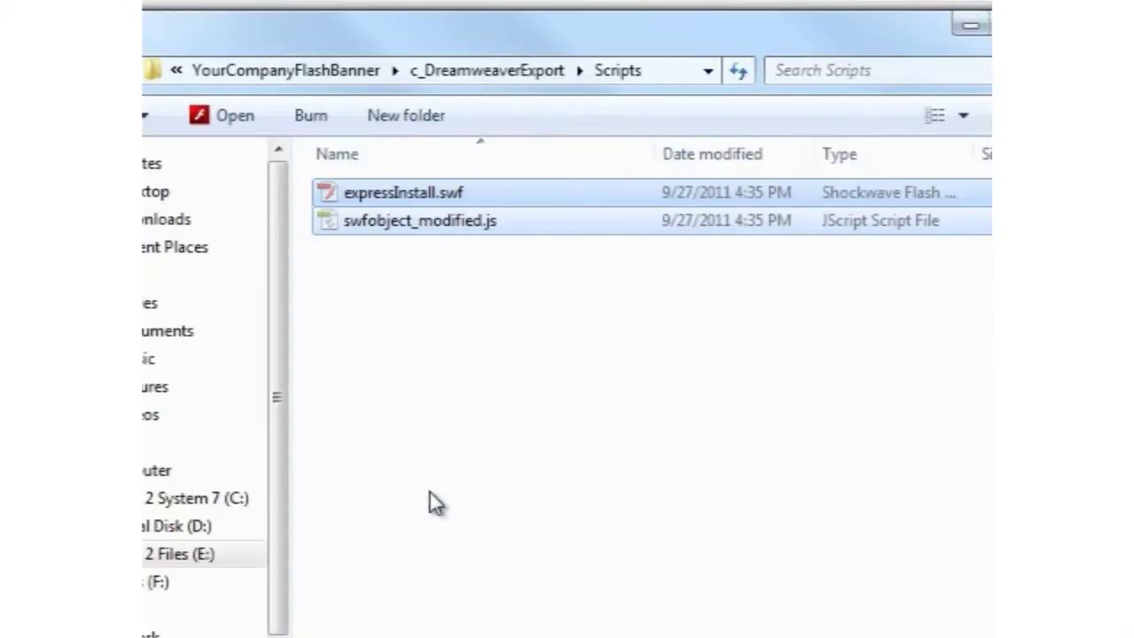
{"action": "left_click", "coordinate": [507, 70]}
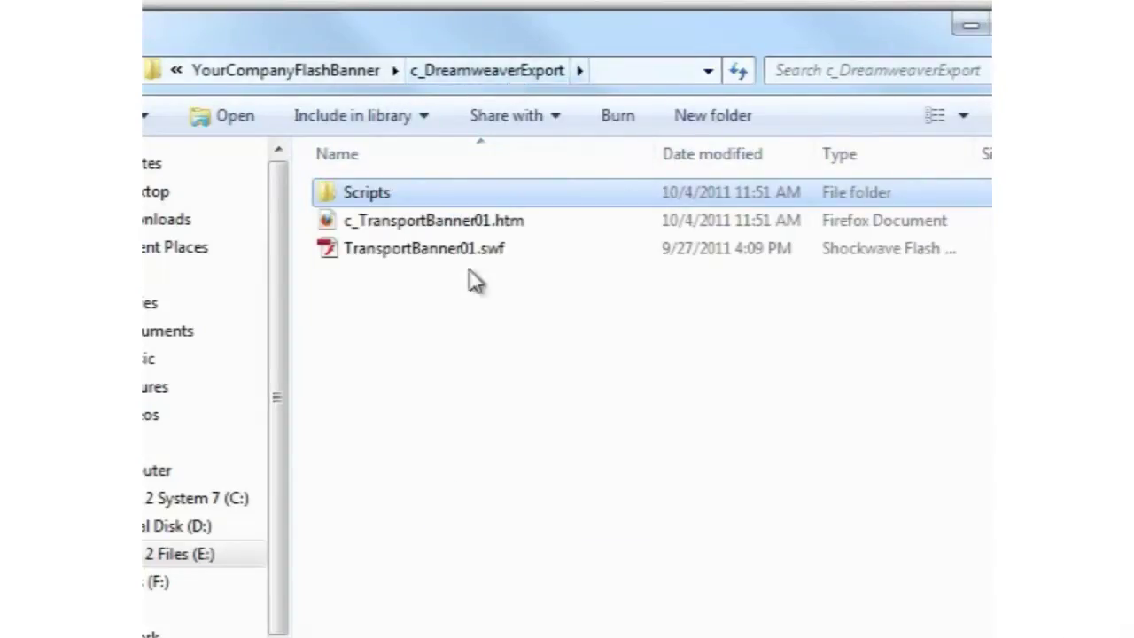
{"action": "right_click", "coordinate": [419, 352]}
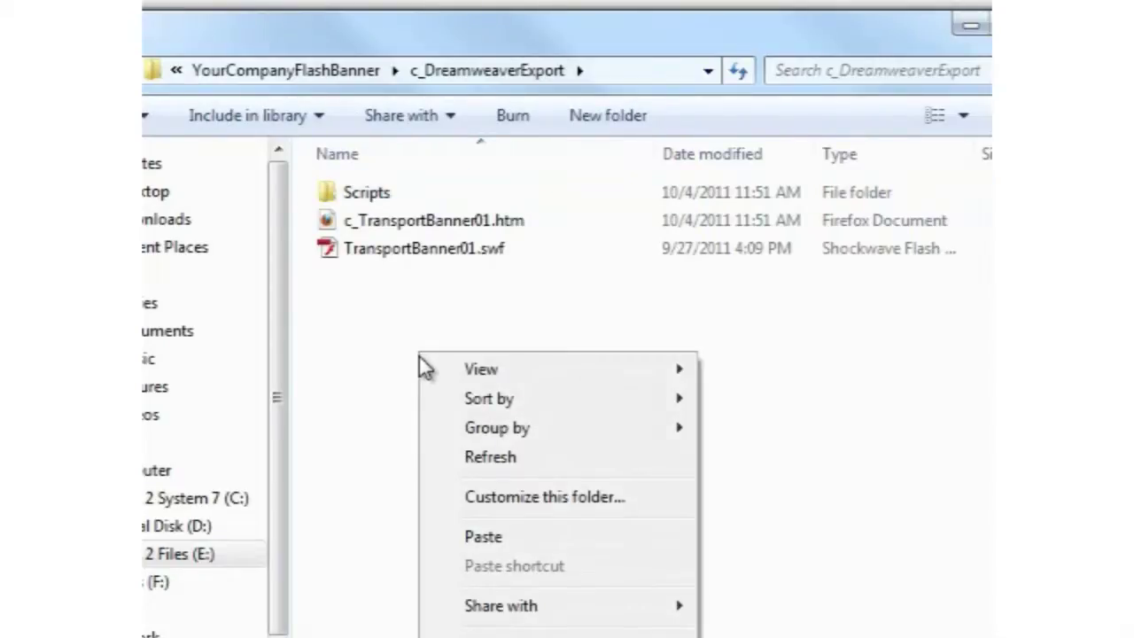
{"action": "left_click", "coordinate": [496, 537]}
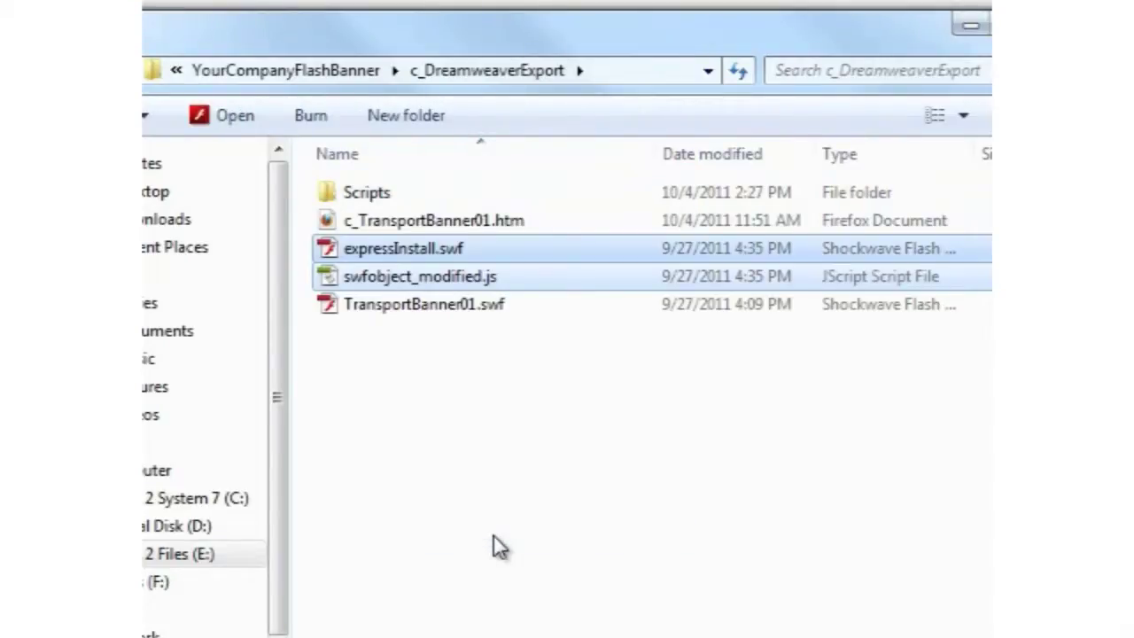
Delete the emptied Scripts folder from c_DreamweaverExport, sending it to the Recycle Bin
{"action": "left_click", "coordinate": [354, 194]}
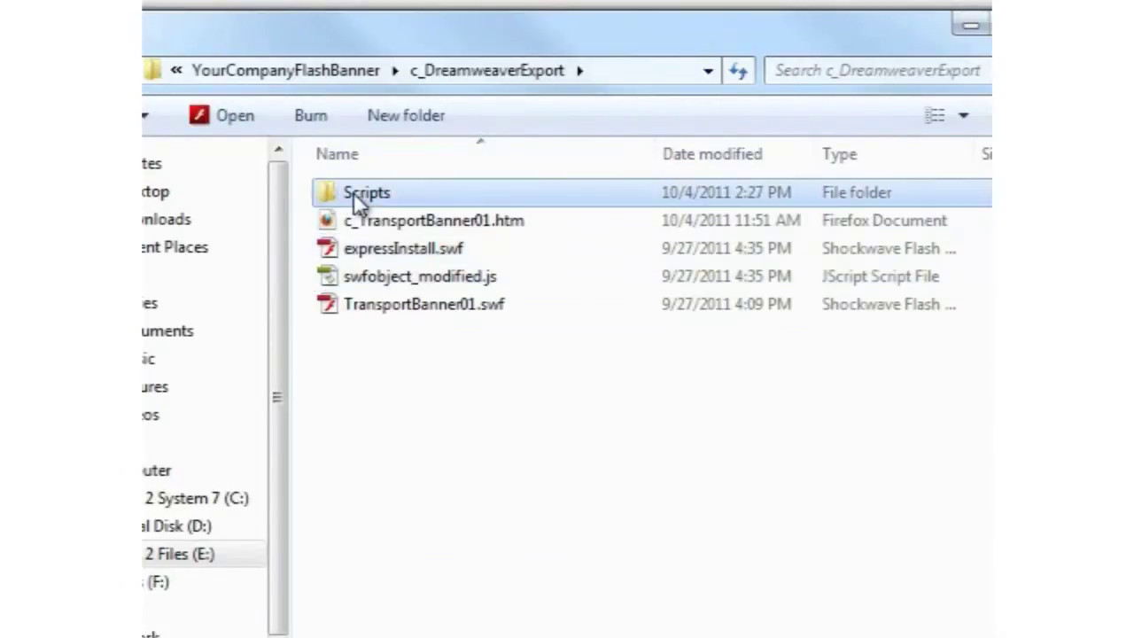
{"action": "right_click", "coordinate": [354, 193]}
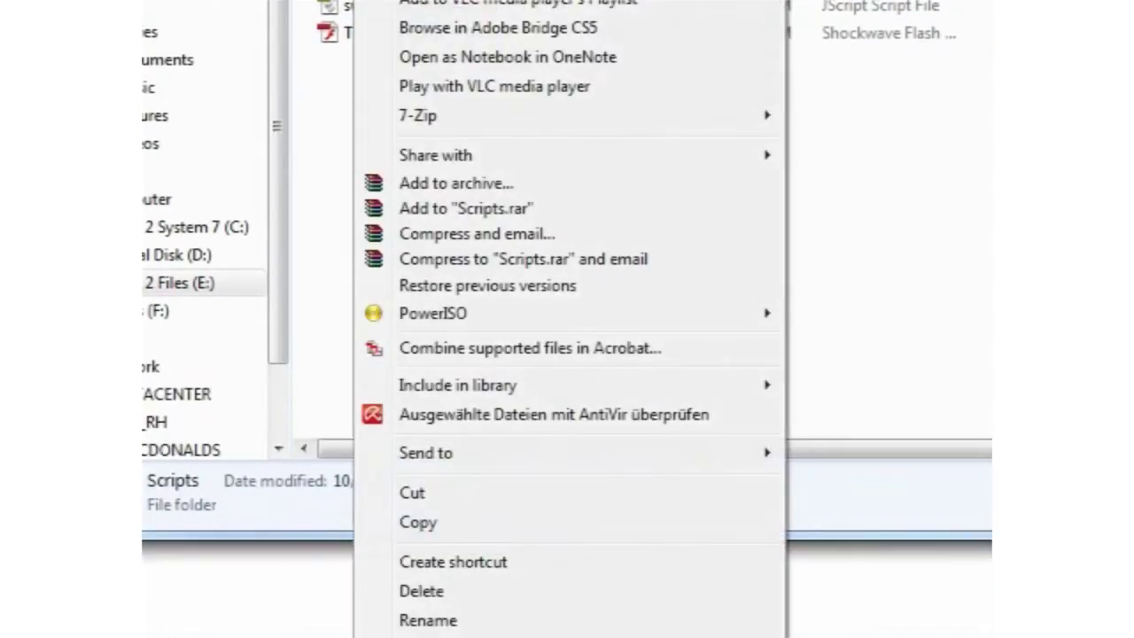
{"action": "left_click", "coordinate": [462, 596]}
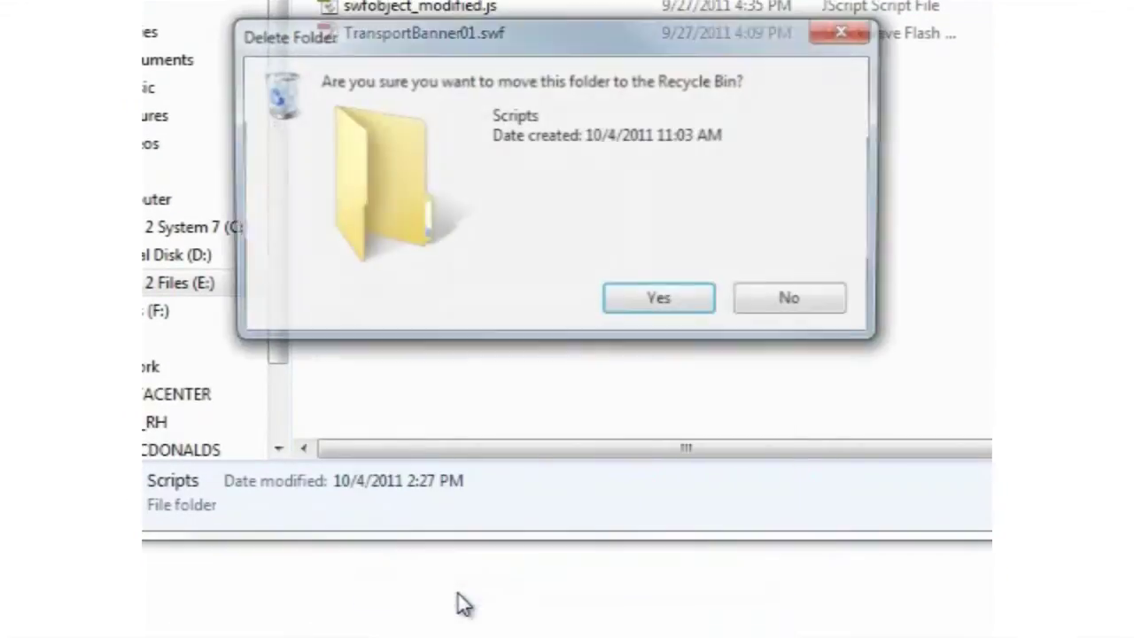
{"action": "left_click", "coordinate": [671, 300]}
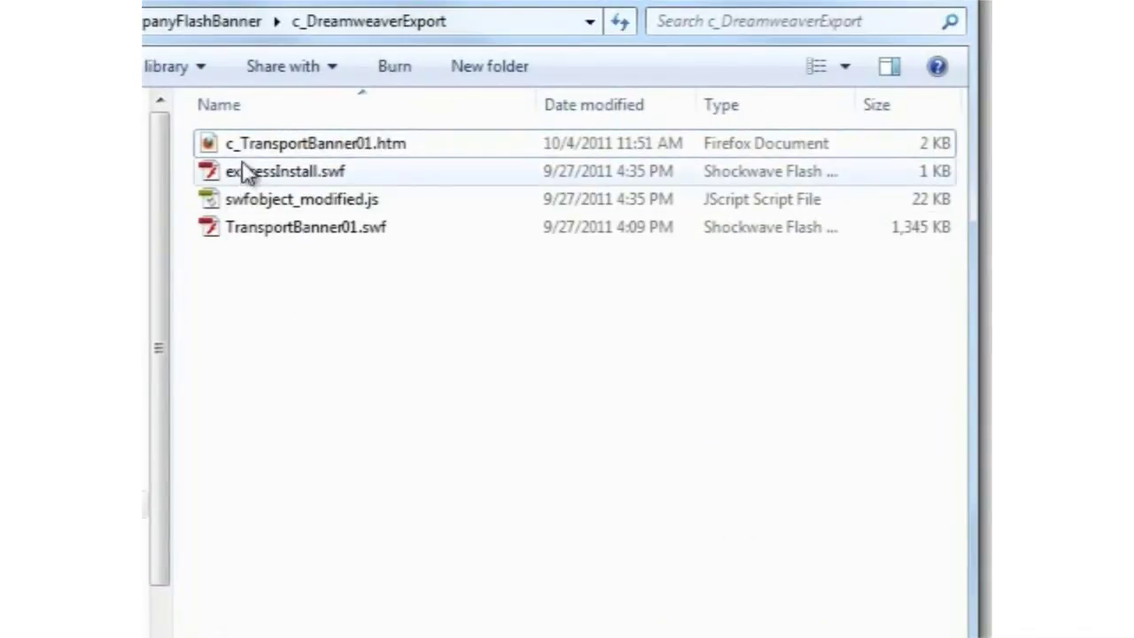
Open c_TransportBanner01.htm from the c_DreamweaverExport folder in Adobe Dreamweaver CS5
{"action": "left_click", "coordinate": [258, 141]}
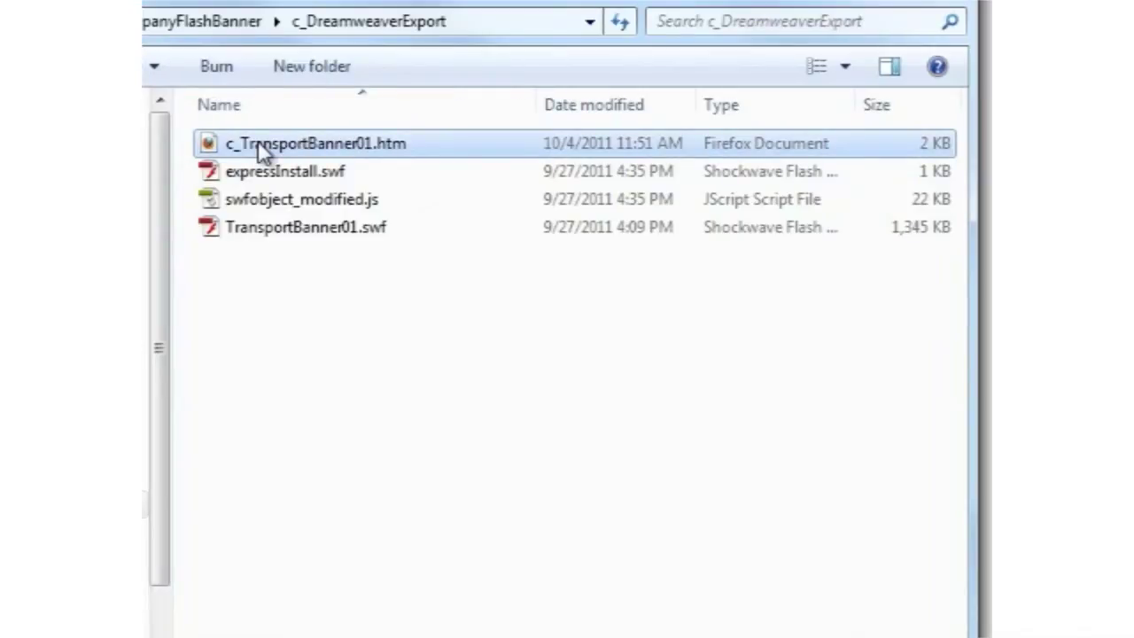
{"action": "right_click", "coordinate": [258, 141]}
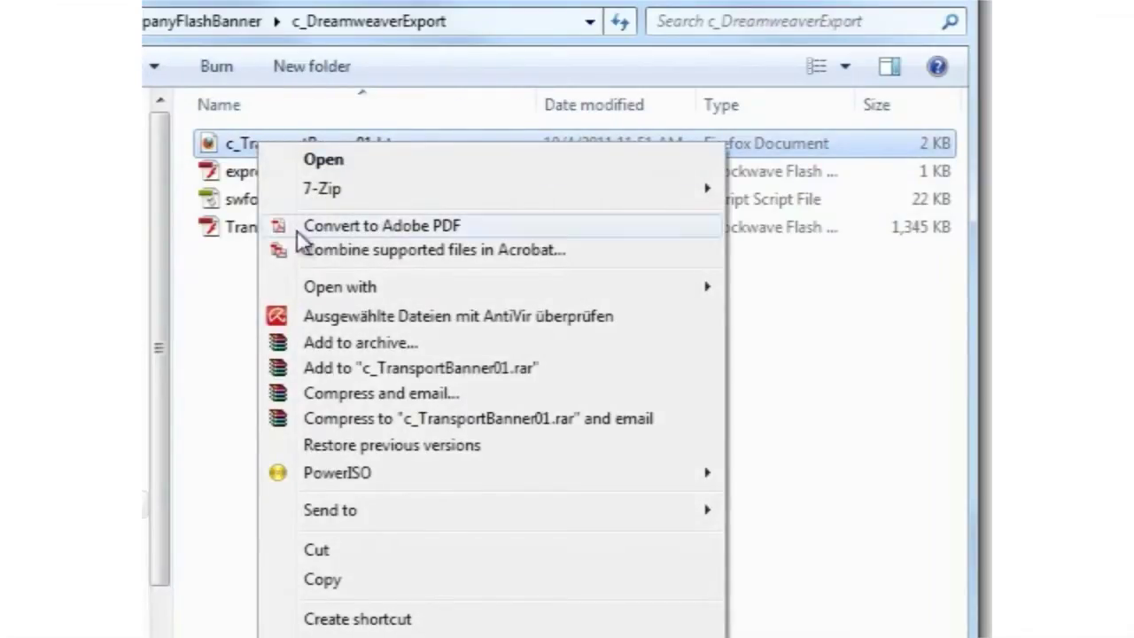
{"action": "mouse_move", "coordinate": [334, 287]}
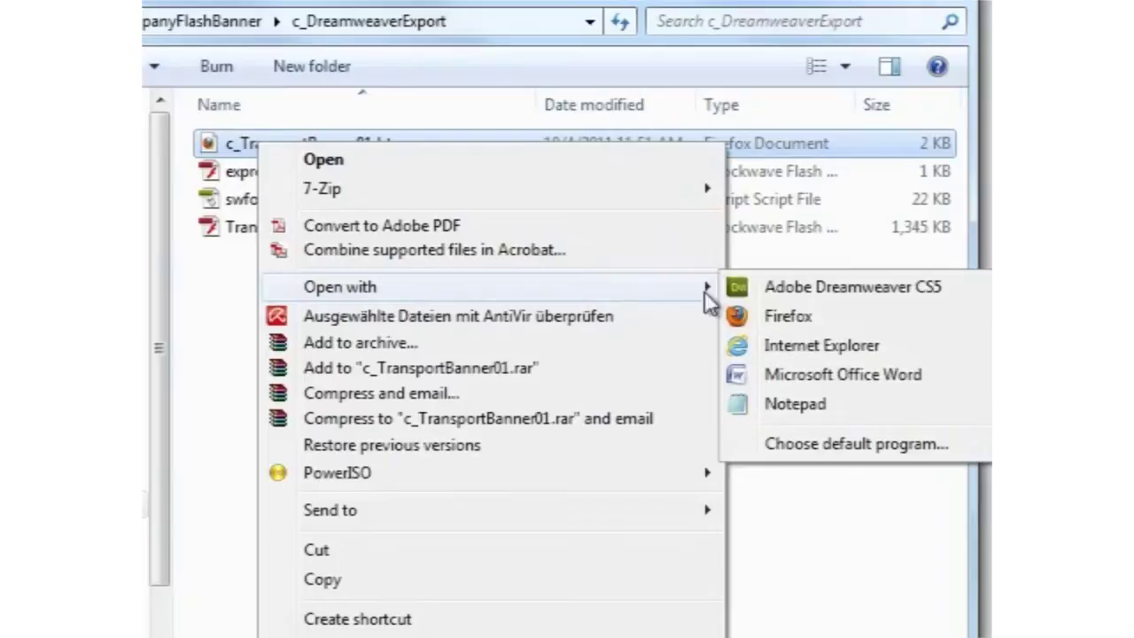
{"action": "left_click", "coordinate": [801, 289]}
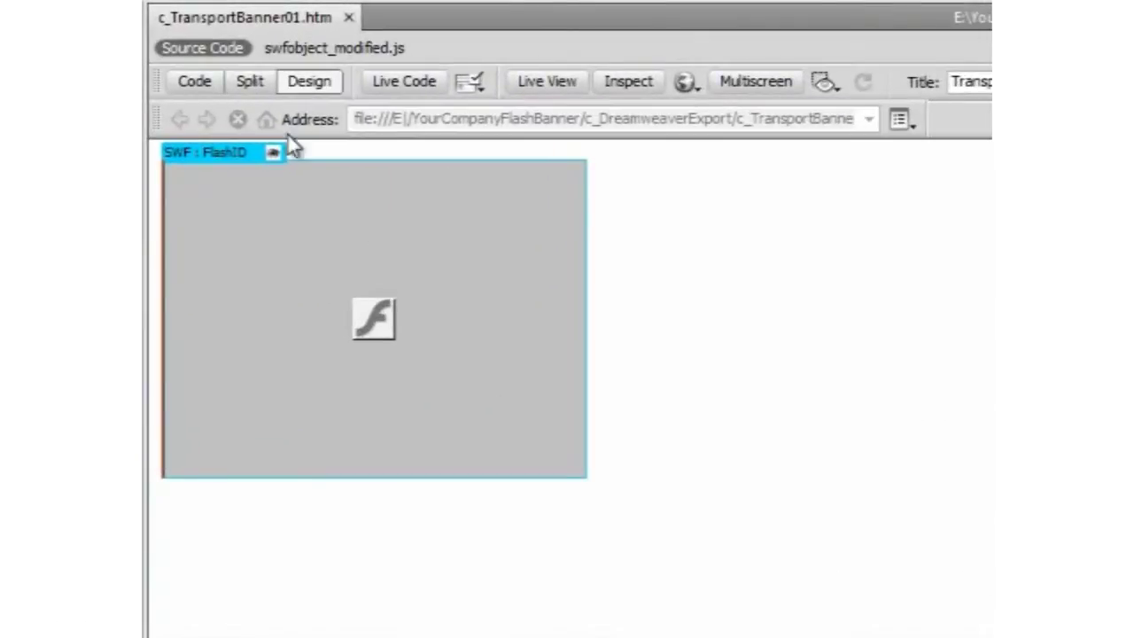
Show the page's source code and remove the Scripts/ prefix from the swfobject_modified.js path on line 6
{"action": "left_click", "coordinate": [196, 81]}
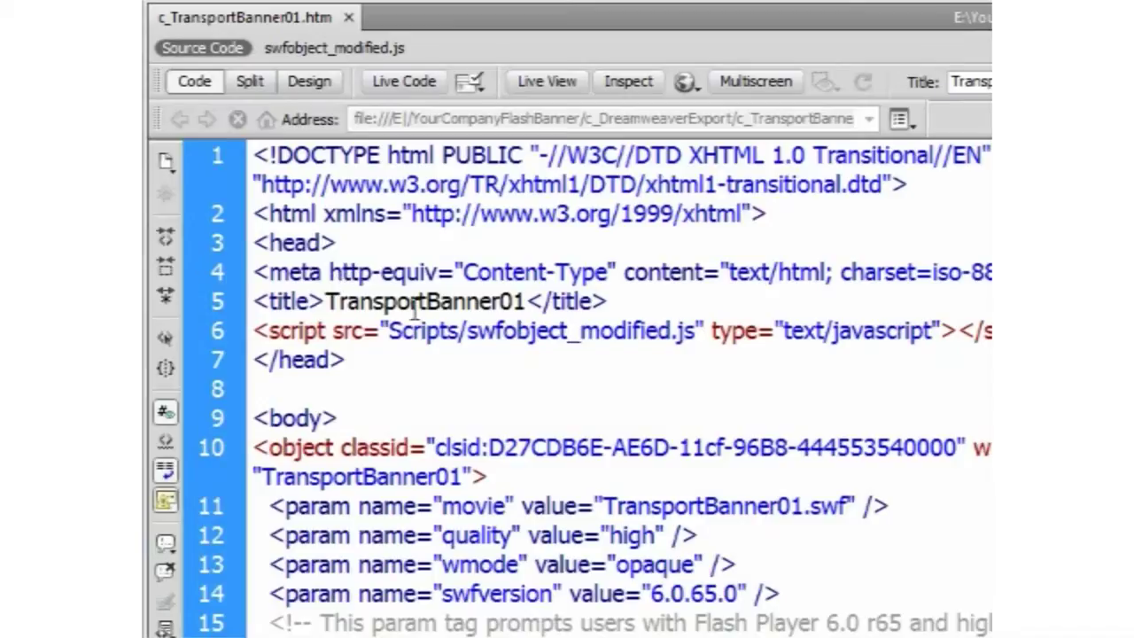
{"action": "double_click", "coordinate": [461, 330]}
{"action": "left_click_drag", "start_coordinate": [461, 330], "coordinate": [398, 339]}
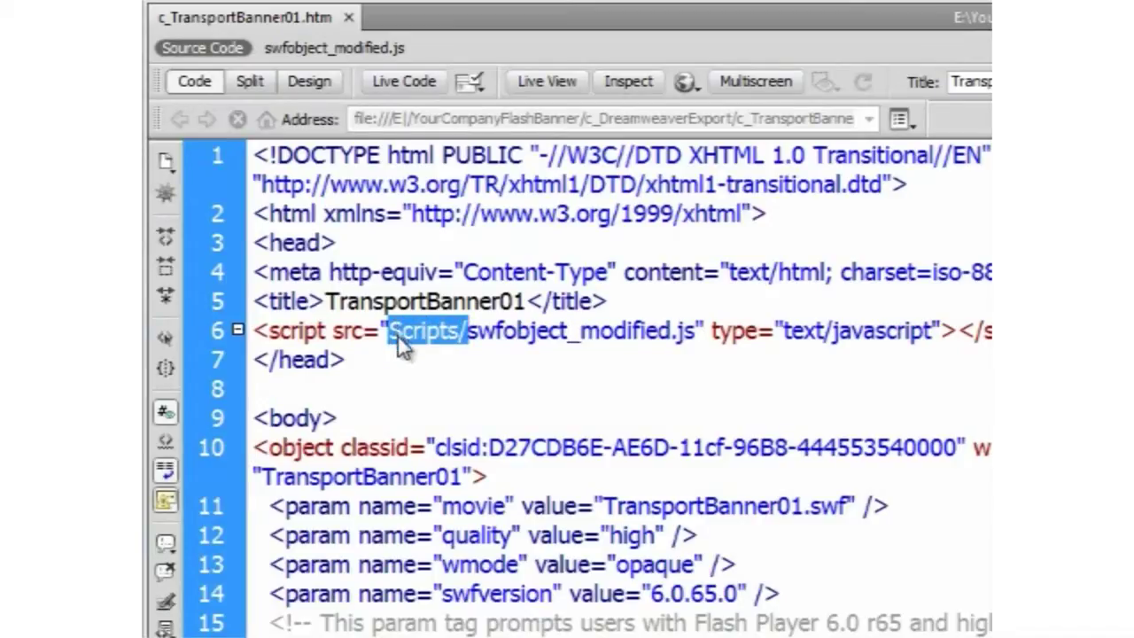
{"action": "key", "text": "Delete"}
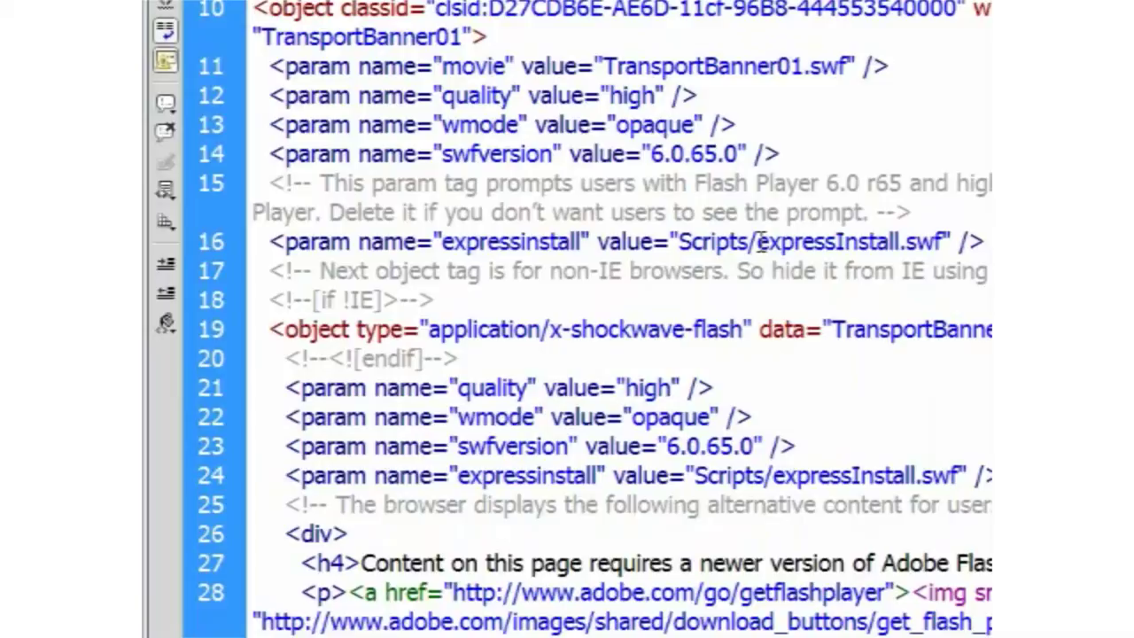
Remove the Scripts/ prefix from the expressInstall.swf value in both expressinstall parameters, on lines 16 and 24
{"action": "left_click_drag", "start_coordinate": [758, 241], "coordinate": [684, 241]}
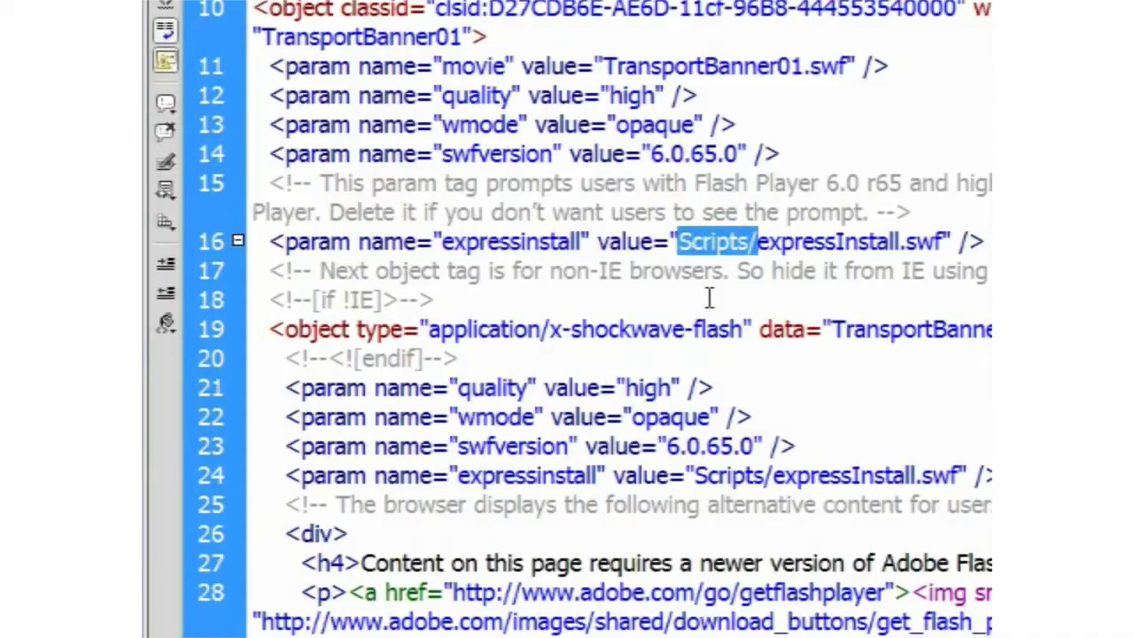
{"action": "key", "text": "Delete"}
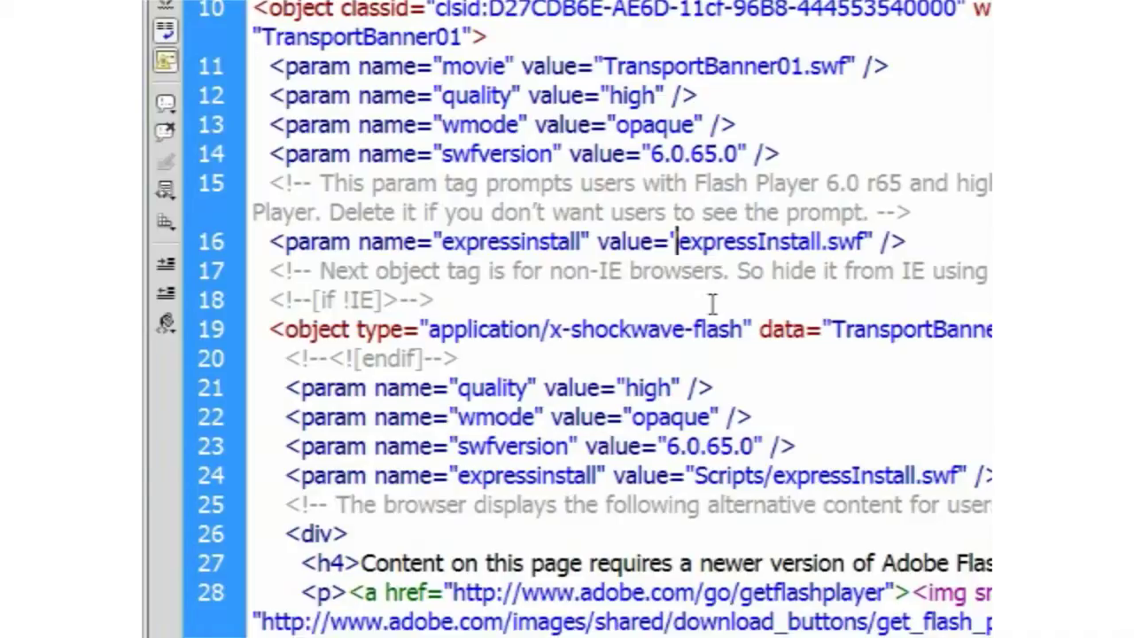
{"action": "left_click_drag", "start_coordinate": [773, 478], "coordinate": [694, 476]}
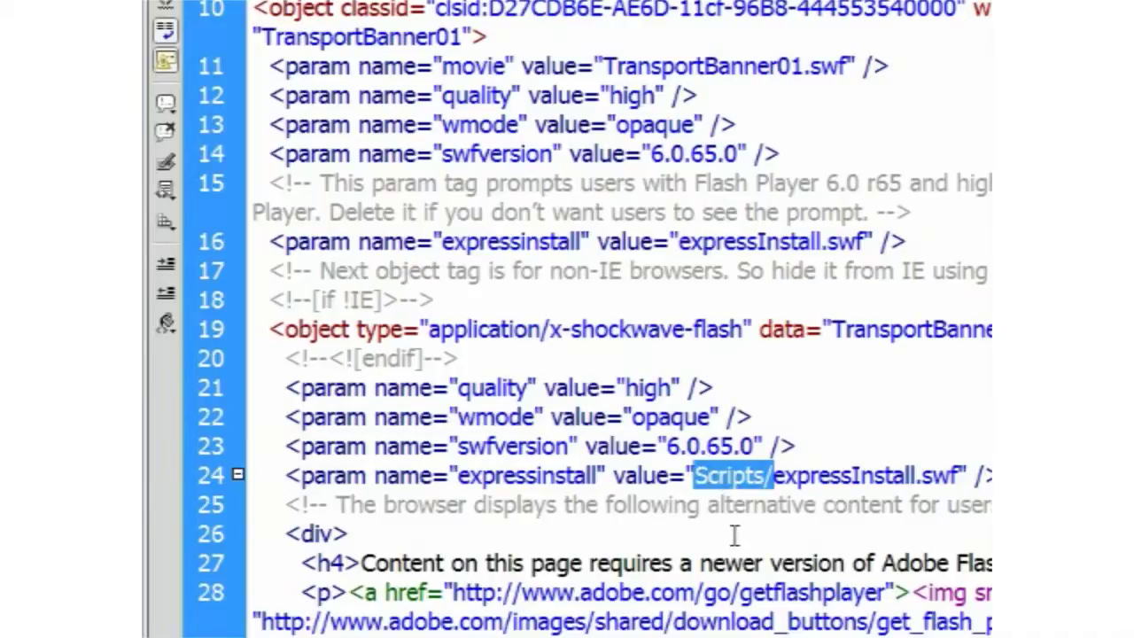
{"action": "key", "text": "Delete"}
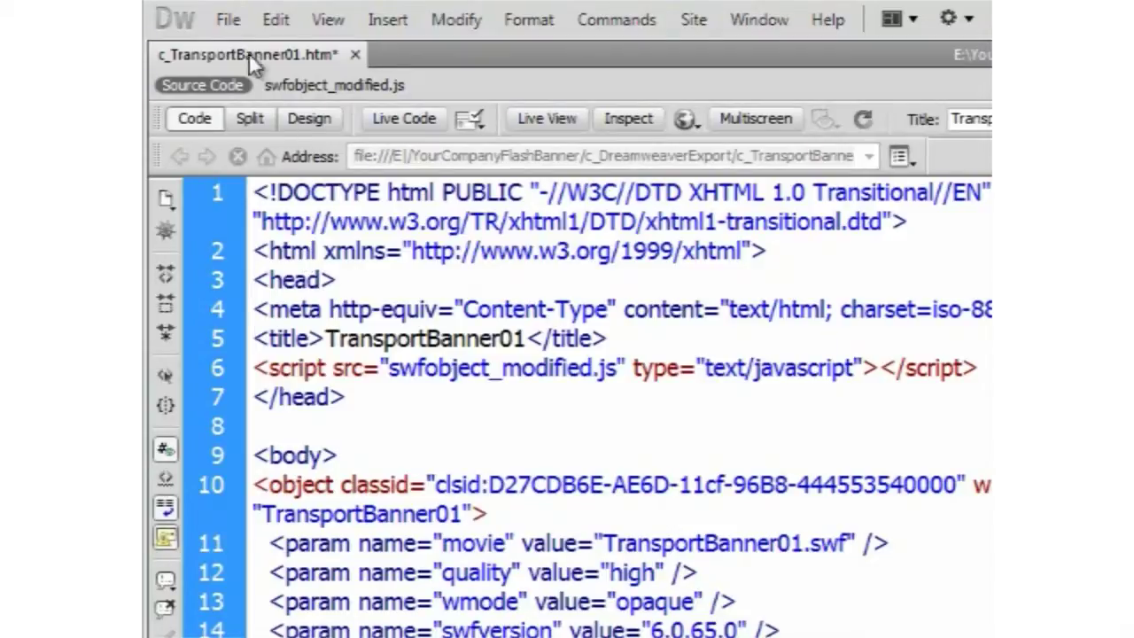
Save the edited page and open c_TransportBanner01.htm from the c_DreamweaverExport folder to test it
{"action": "left_click", "coordinate": [228, 20]}
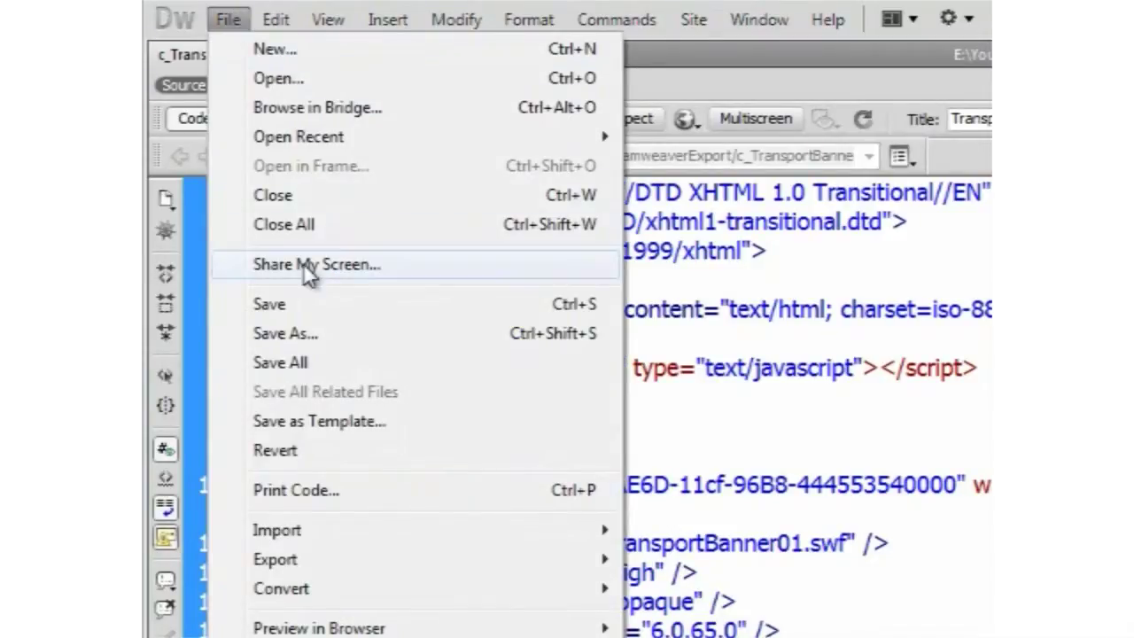
{"action": "left_click", "coordinate": [285, 306]}
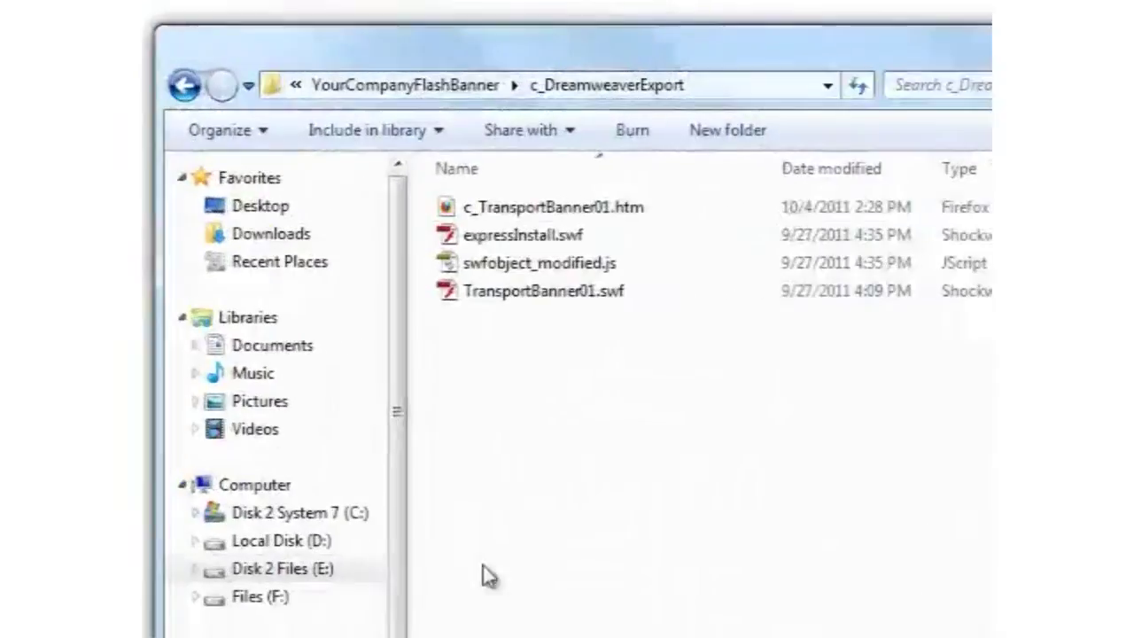
{"action": "double_click", "coordinate": [447, 211]}
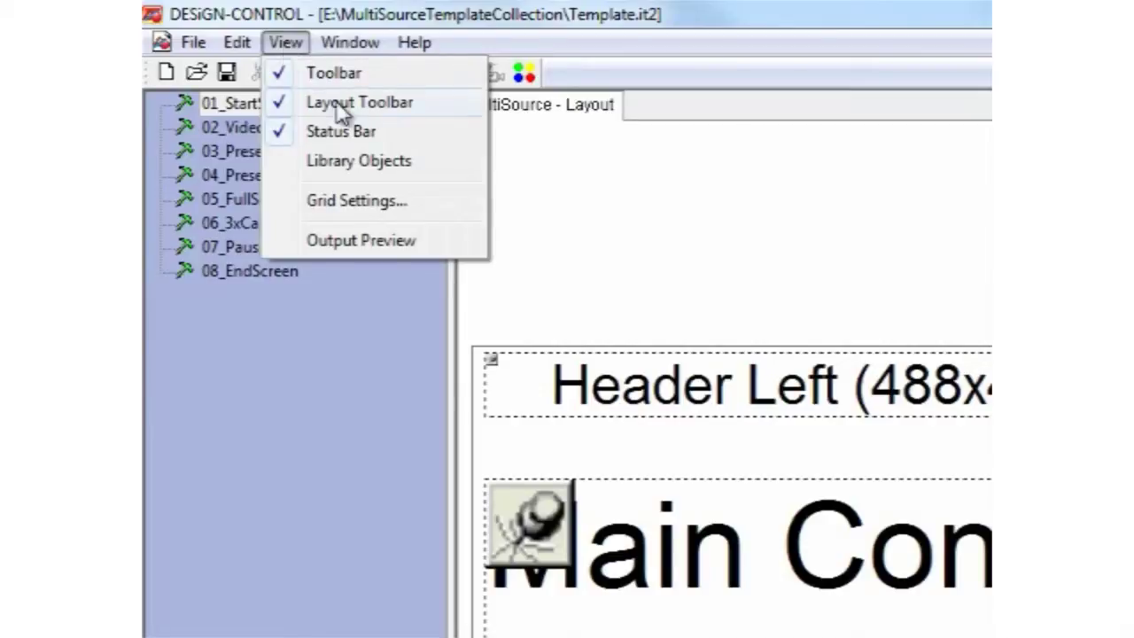
In DESiGN-CONTROL, show the Library Objects and create a new one of type Web Object named FlashBanner_a
{"action": "left_click", "coordinate": [359, 164]}
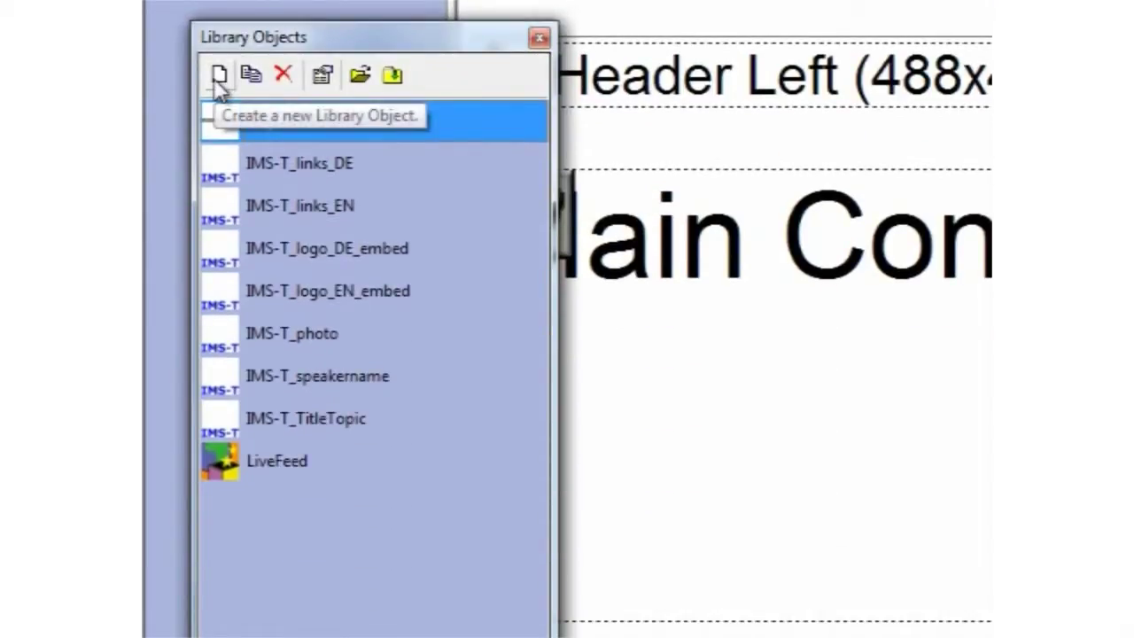
{"action": "left_click", "coordinate": [217, 76]}
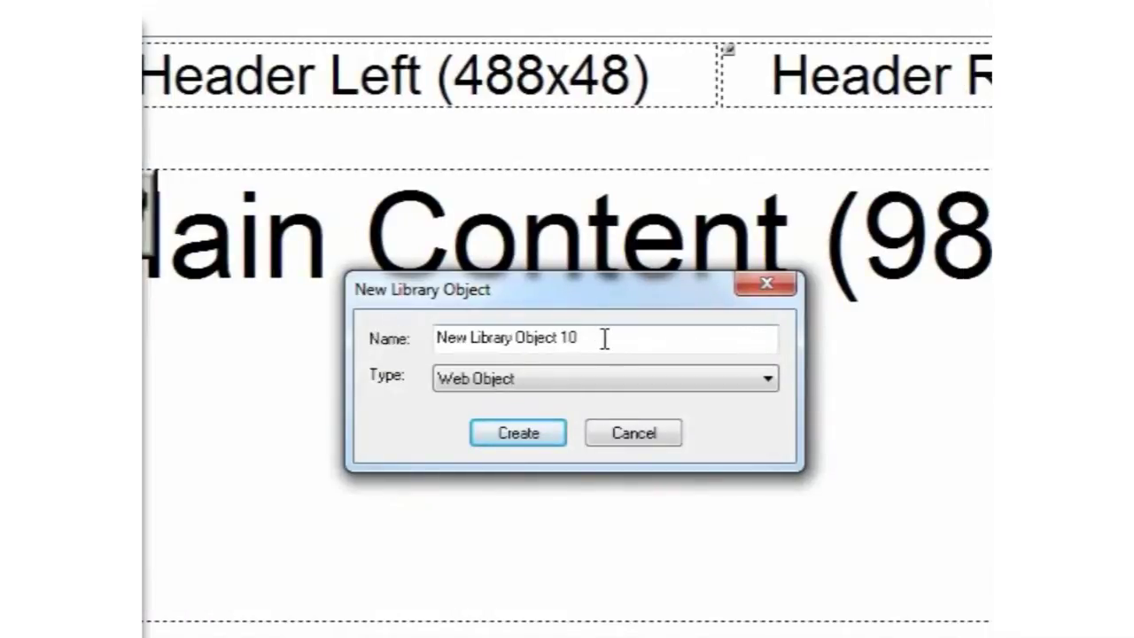
{"action": "left_click_drag", "start_coordinate": [630, 337], "coordinate": [464, 344]}
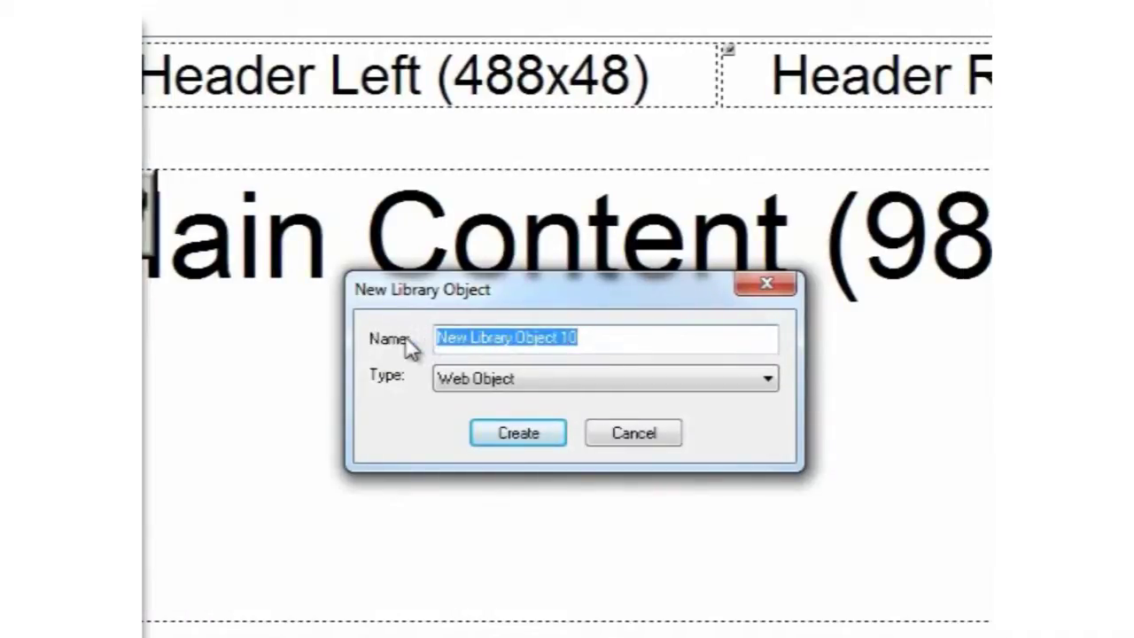
{"action": "type", "text": "FlashB"}
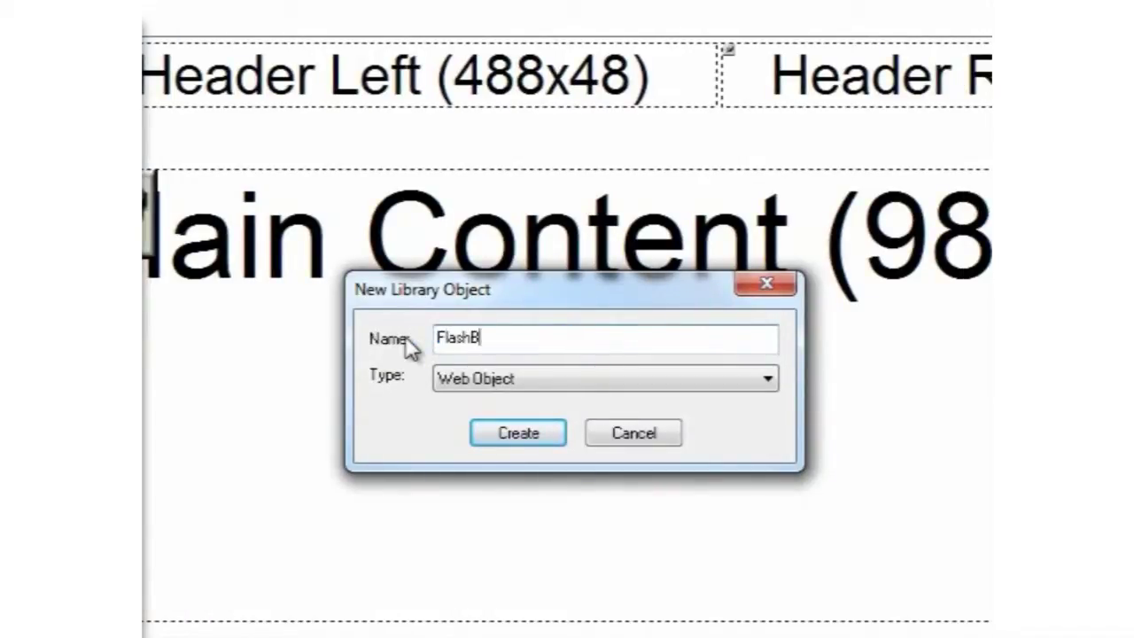
{"action": "type", "text": "anner_a"}
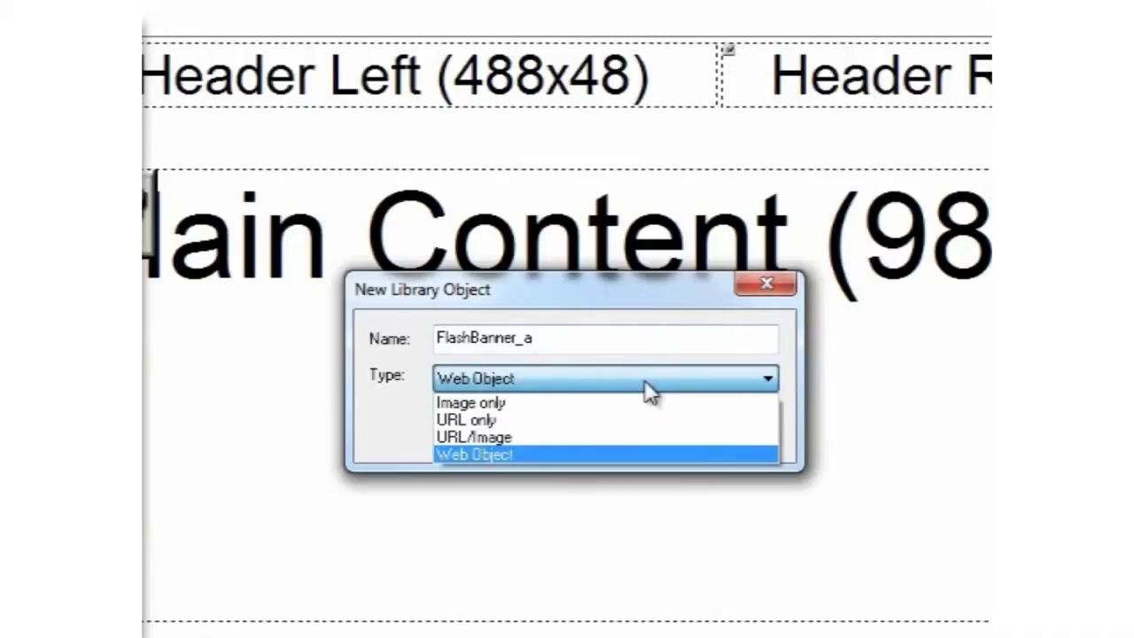
{"action": "left_click", "coordinate": [644, 380]}
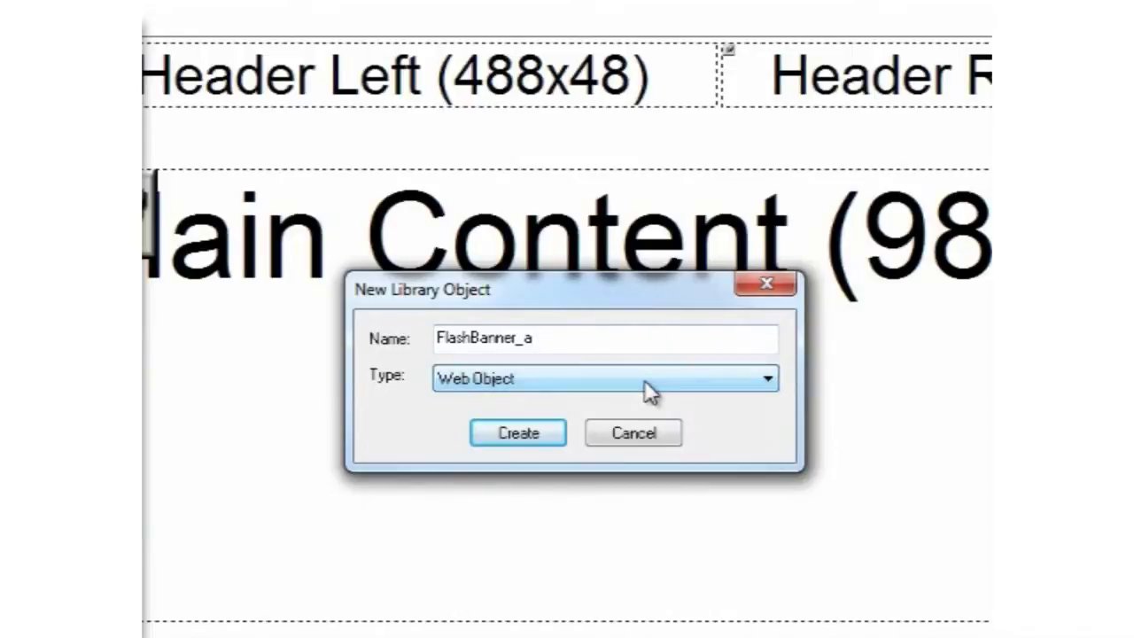
{"action": "left_click", "coordinate": [523, 437]}
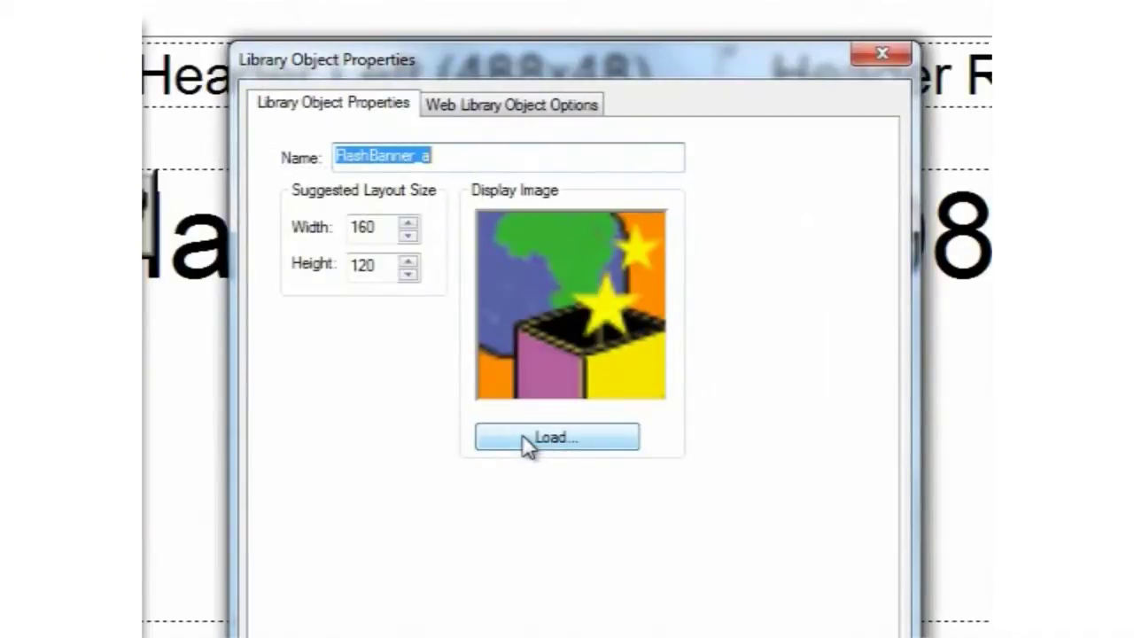
Load LOB_Graphic.jpg from the LOBs folder on drive E: as the library object's display image
{"action": "left_click", "coordinate": [524, 438]}
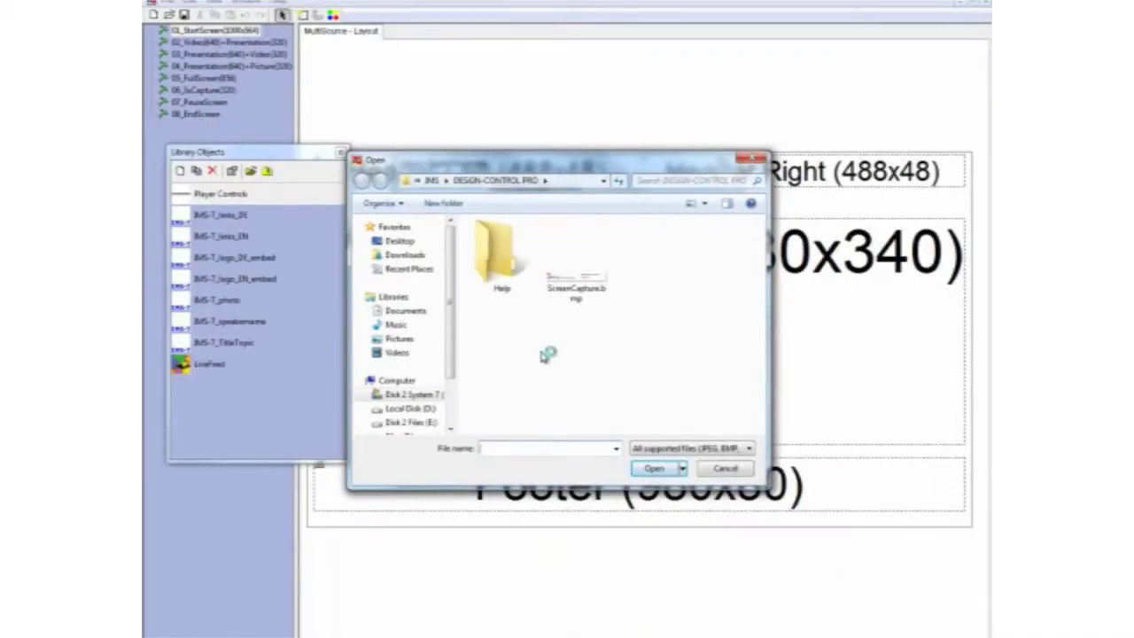
{"action": "left_click", "coordinate": [412, 422]}
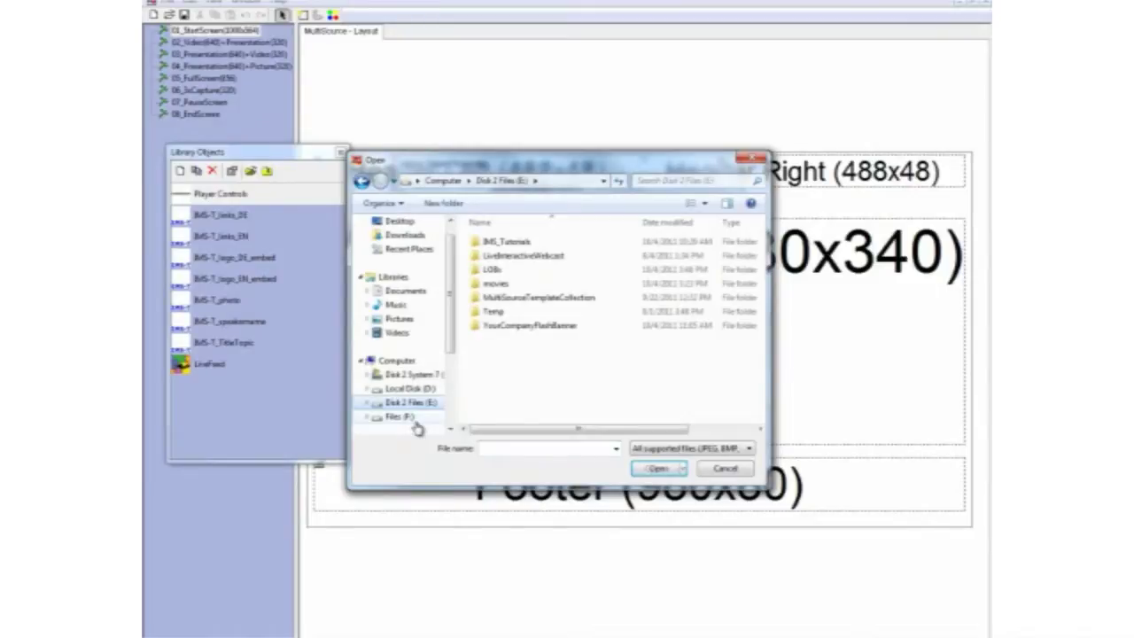
{"action": "double_click", "coordinate": [487, 269]}
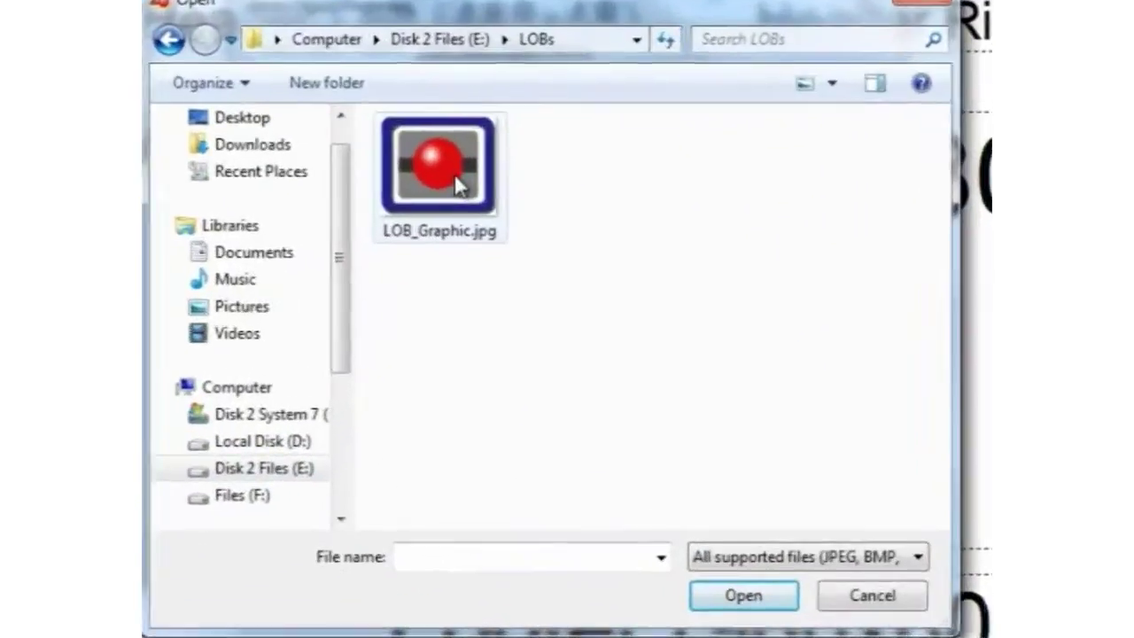
{"action": "left_click", "coordinate": [509, 251]}
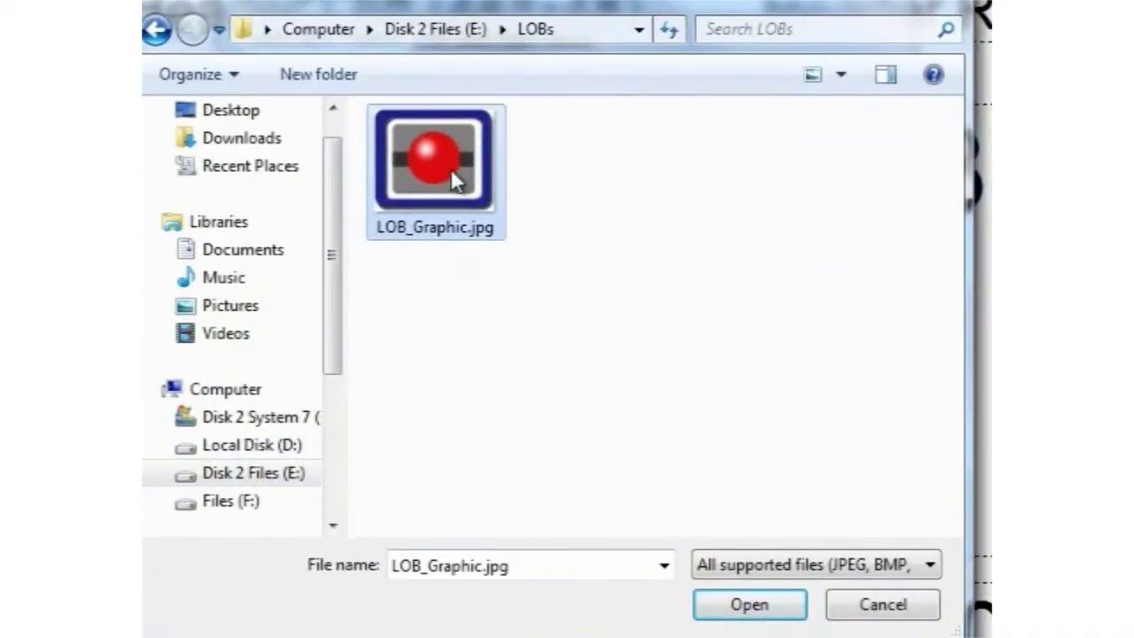
{"action": "left_click", "coordinate": [735, 606]}
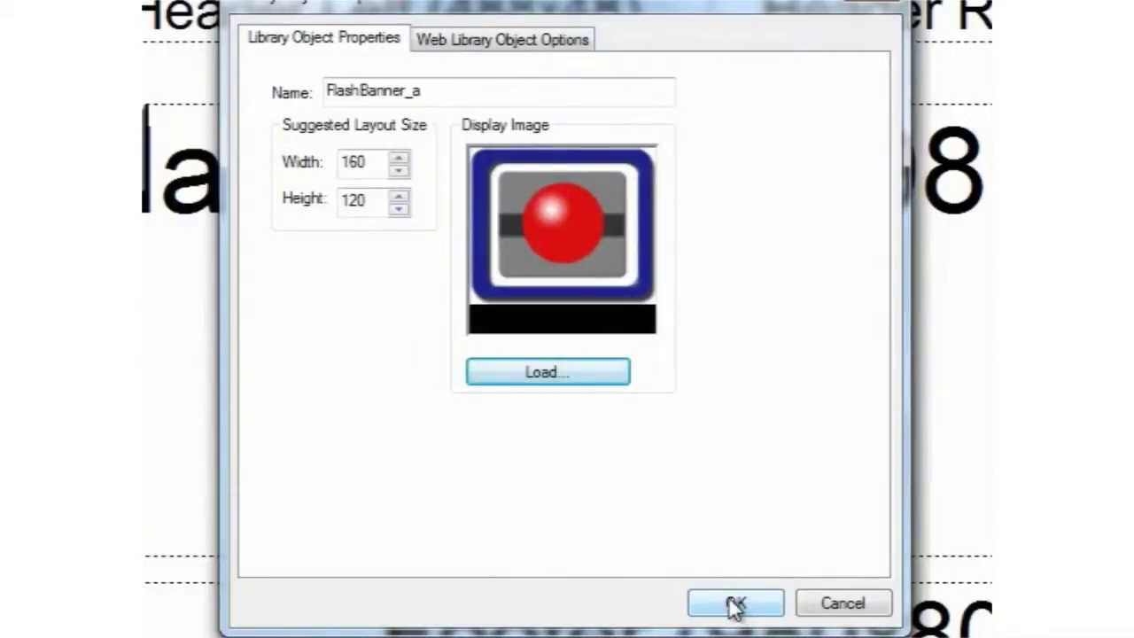
Add a_TransportBanner01.htm from YourCompanyFlashBanner\a_EmbedCode on drive E: to the object's HTML file collection and set it as the main file
{"action": "left_click", "coordinate": [483, 37]}
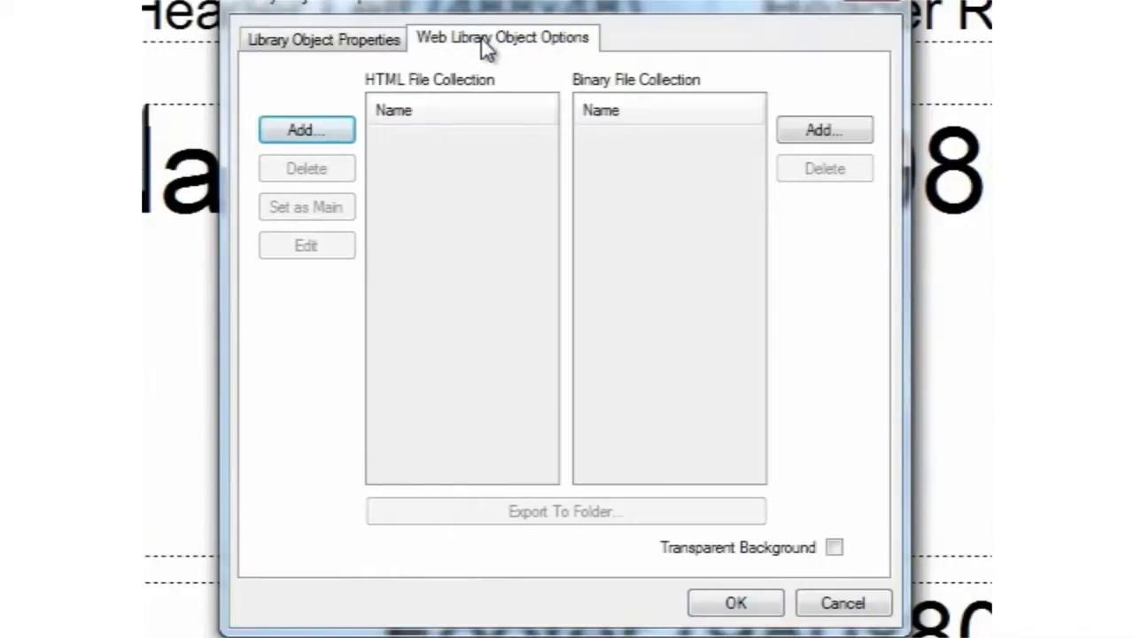
{"action": "left_click", "coordinate": [321, 130]}
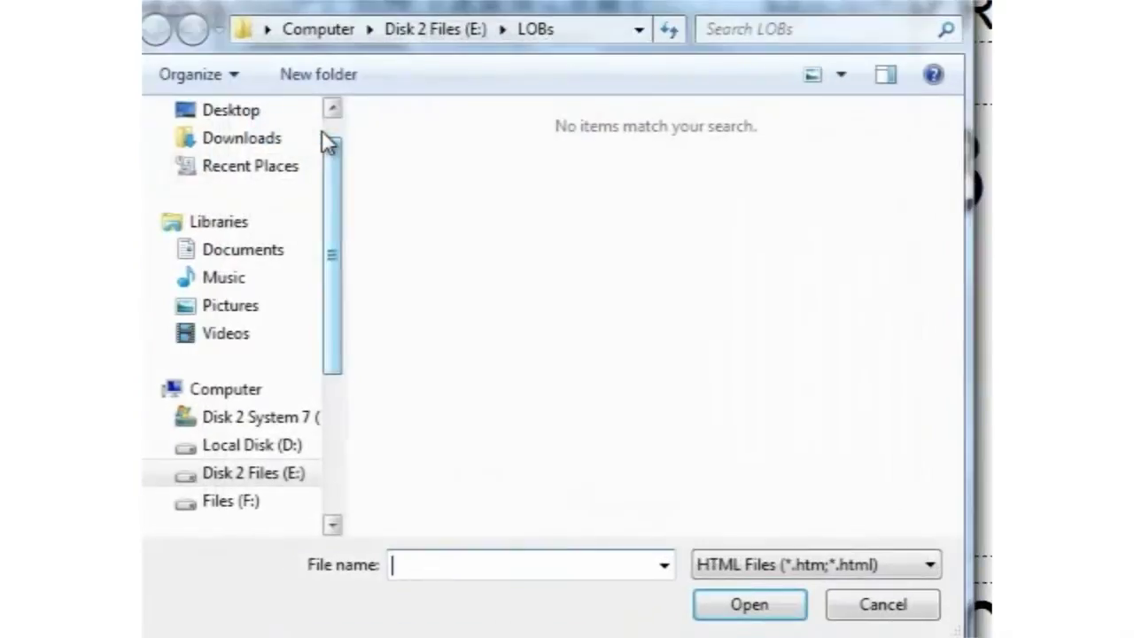
{"action": "left_click", "coordinate": [403, 32]}
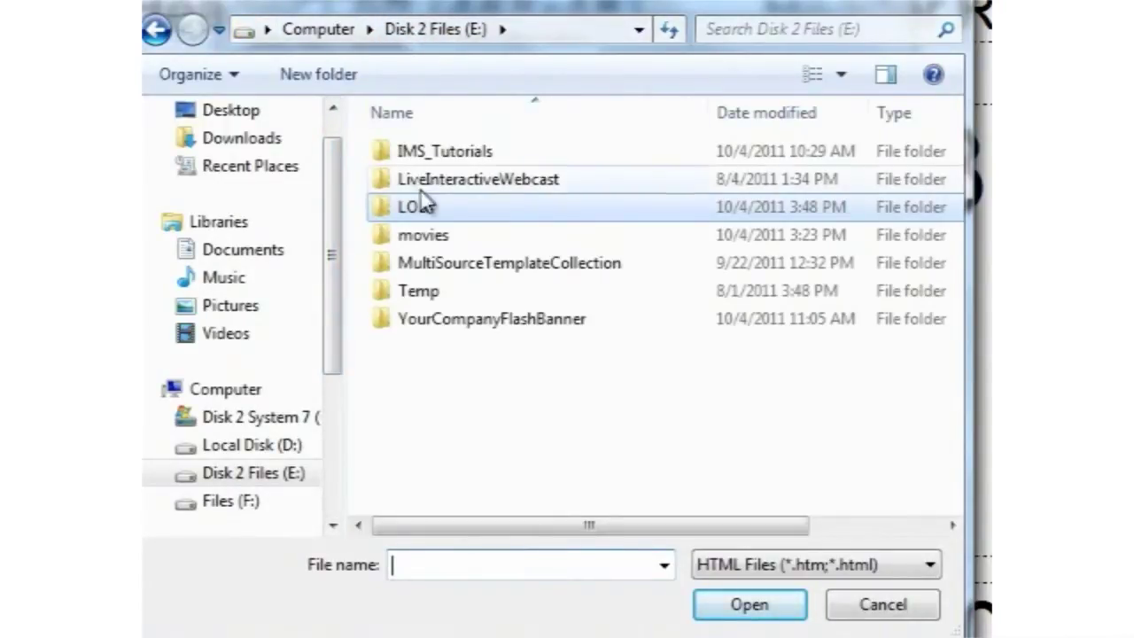
{"action": "left_click", "coordinate": [425, 326]}
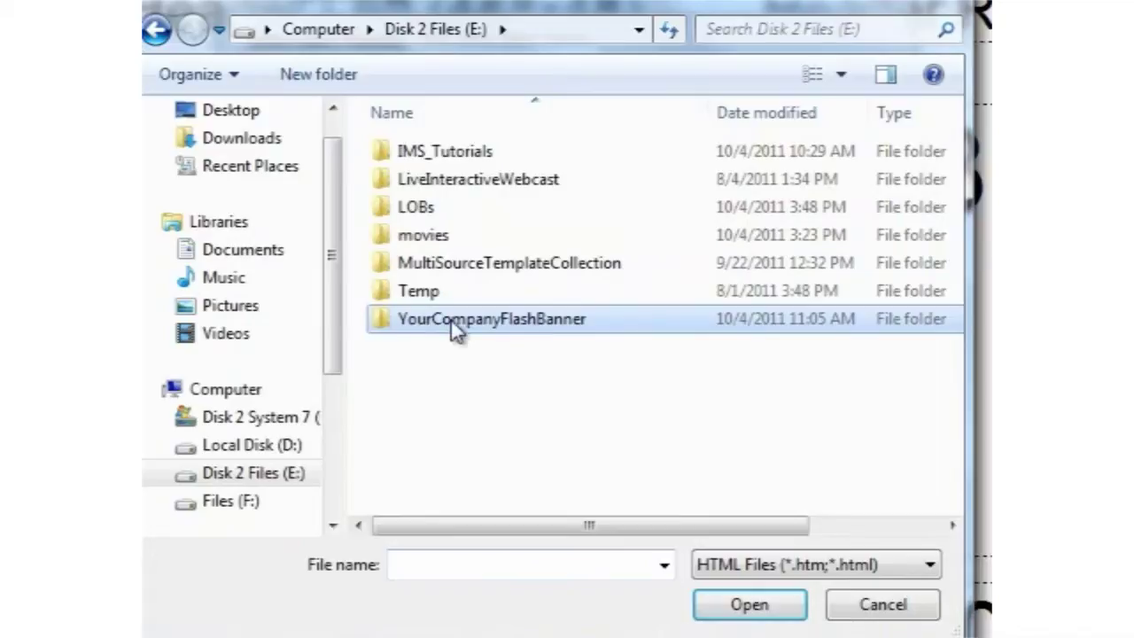
{"action": "double_click", "coordinate": [455, 324]}
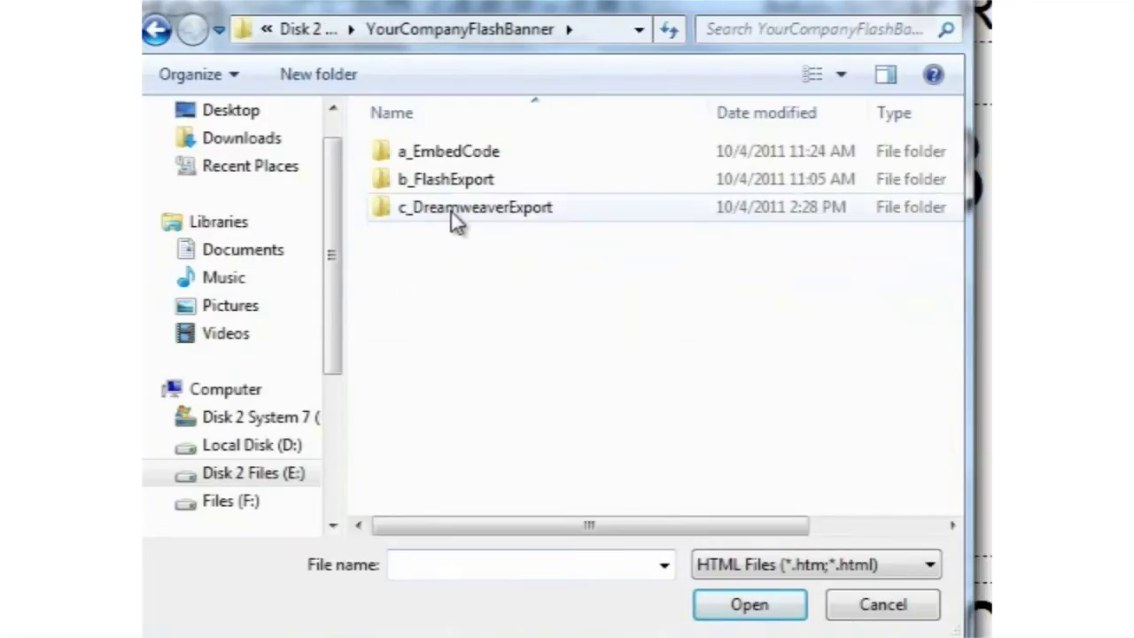
{"action": "double_click", "coordinate": [456, 152]}
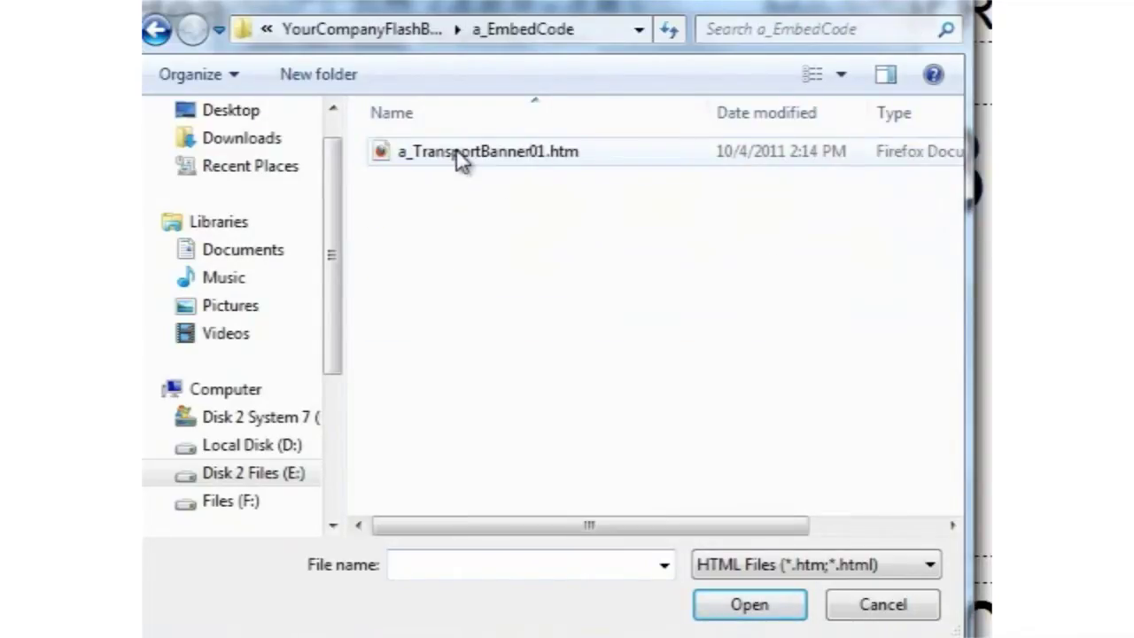
{"action": "left_click", "coordinate": [456, 152]}
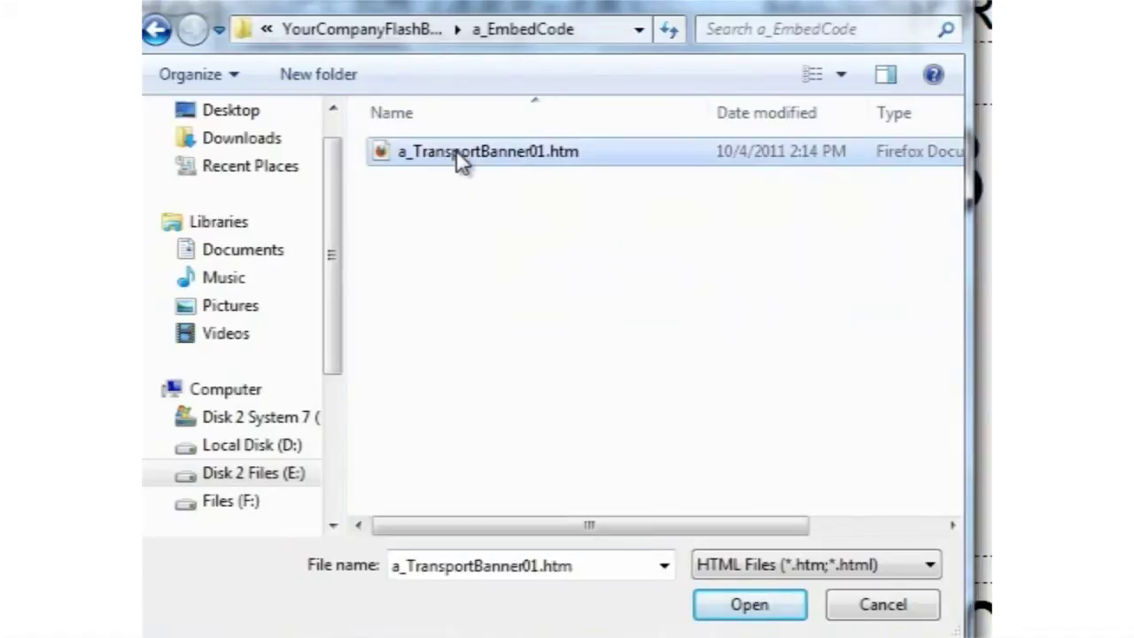
{"action": "left_click", "coordinate": [747, 608]}
{"action": "left_click", "coordinate": [686, 487]}
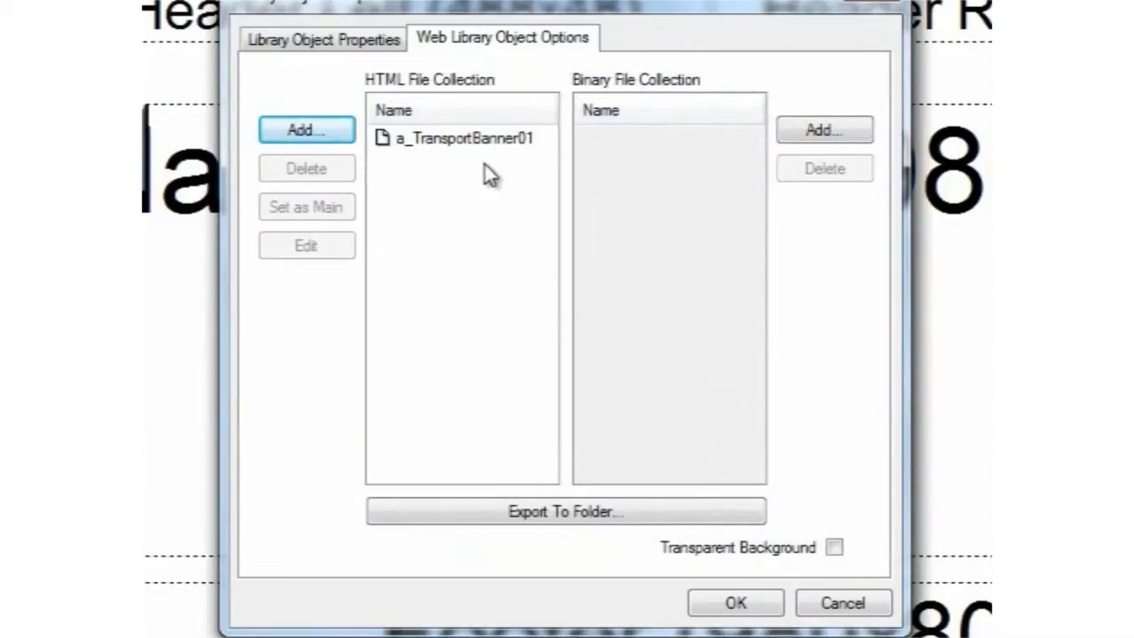
{"action": "left_click", "coordinate": [481, 147]}
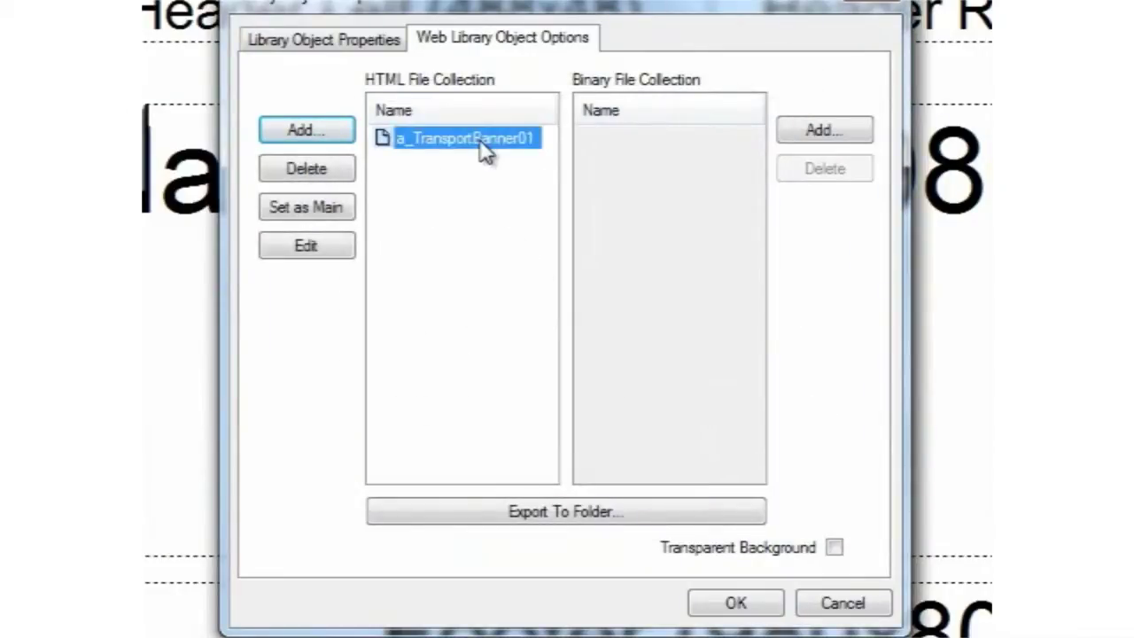
{"action": "left_click", "coordinate": [302, 205]}
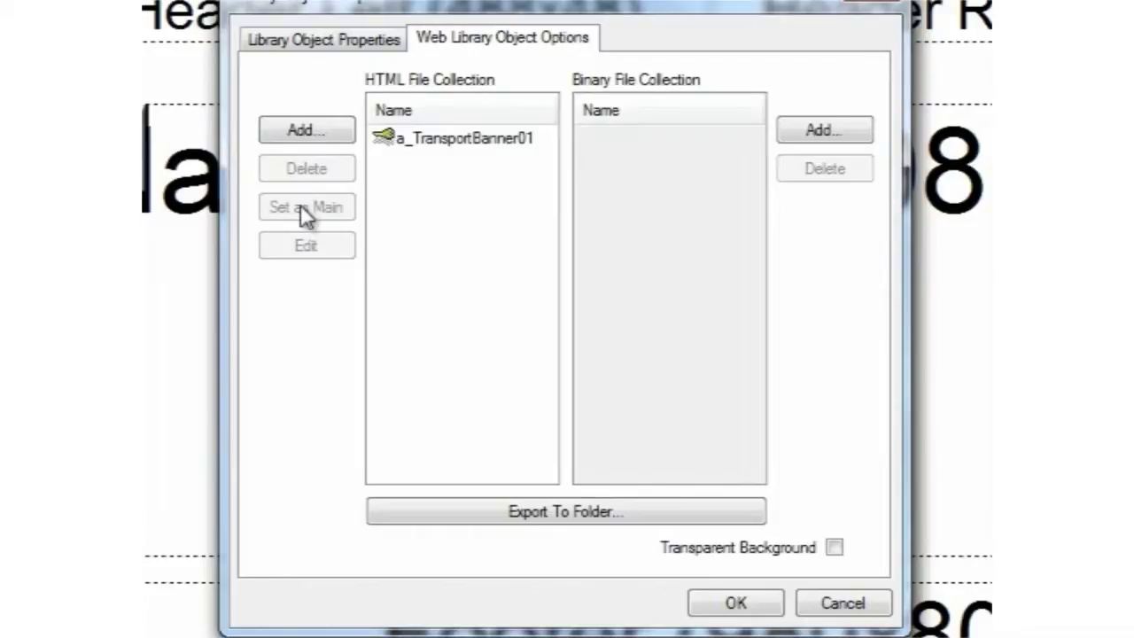
Add TransportBanner01.swf from the a_EmbedCode folder to FlashBanner_a's binary file collection, accept its filename, and save the object
{"action": "left_click", "coordinate": [794, 128]}
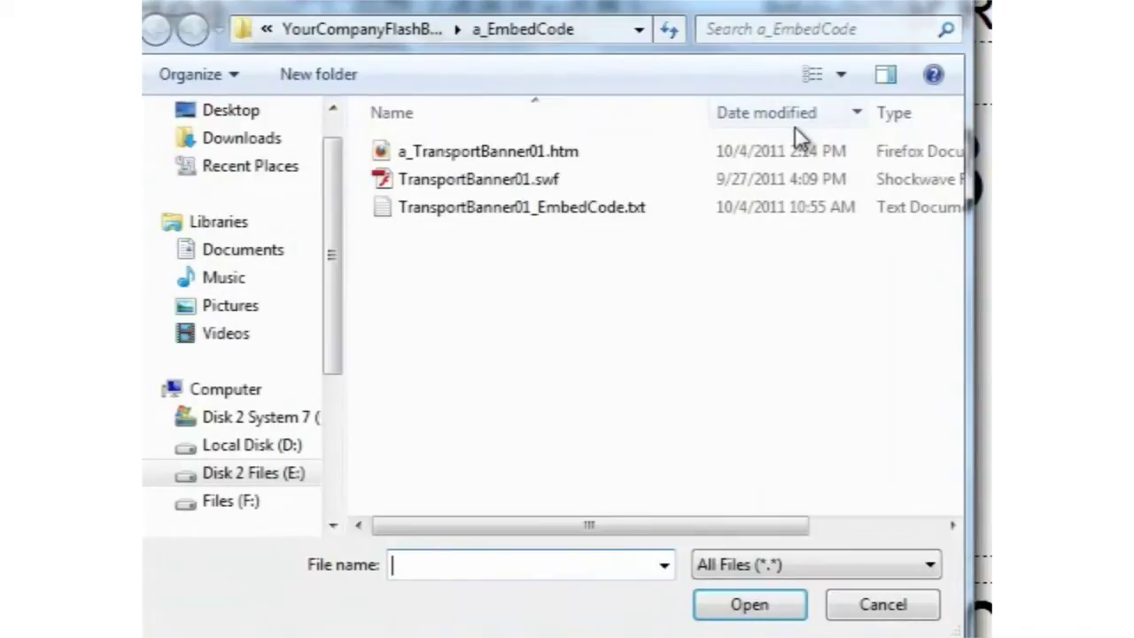
{"action": "left_click", "coordinate": [443, 186]}
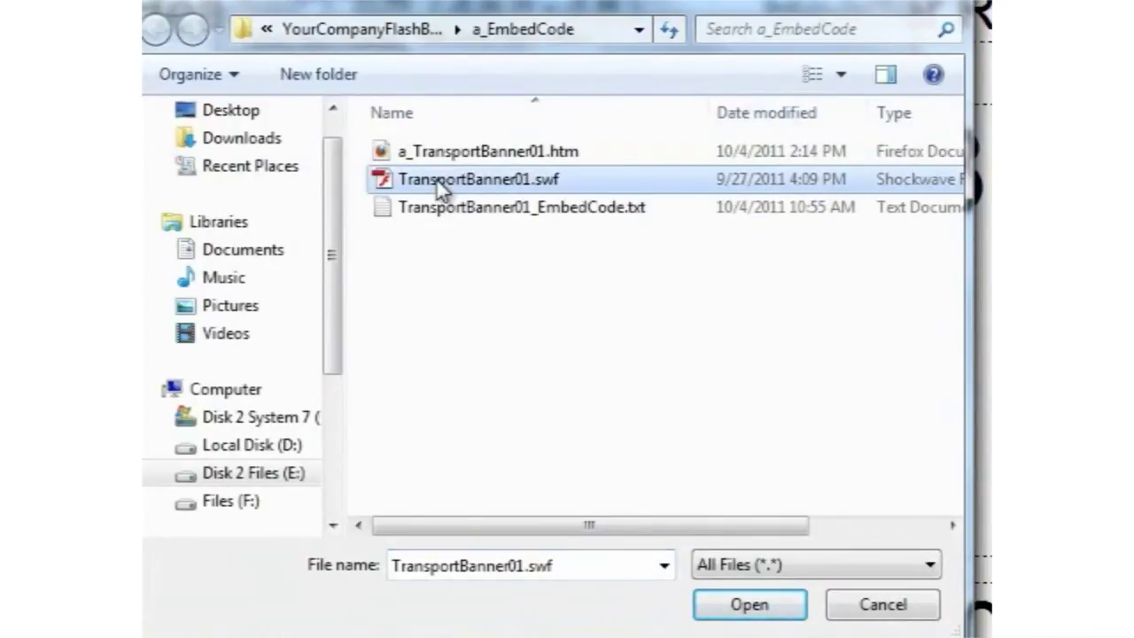
{"action": "left_click", "coordinate": [752, 616]}
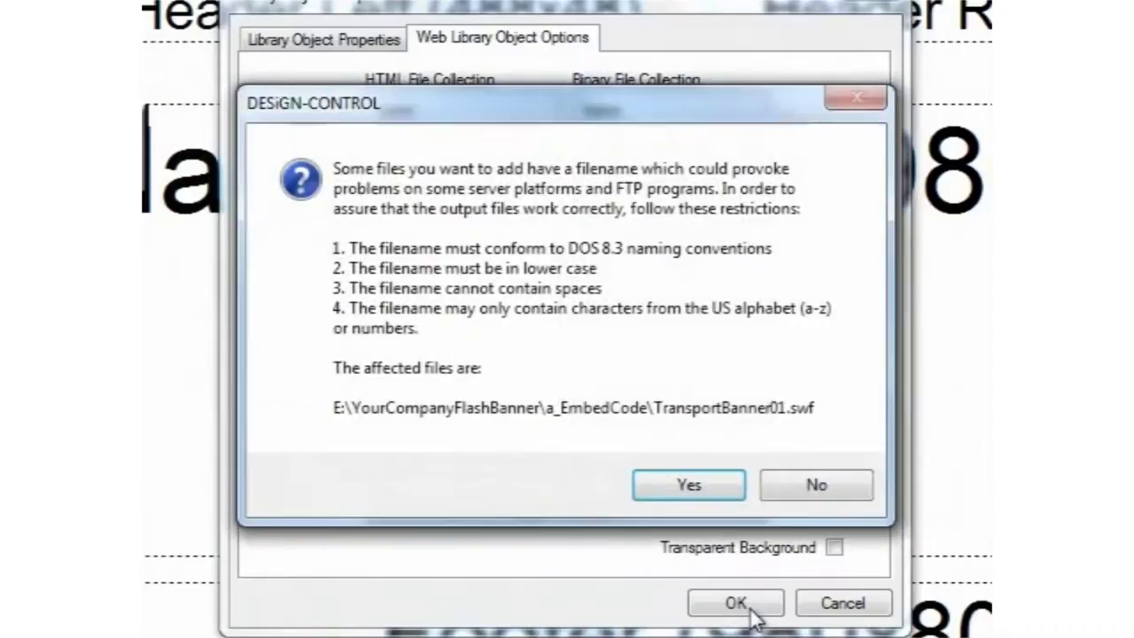
{"action": "left_click", "coordinate": [699, 482]}
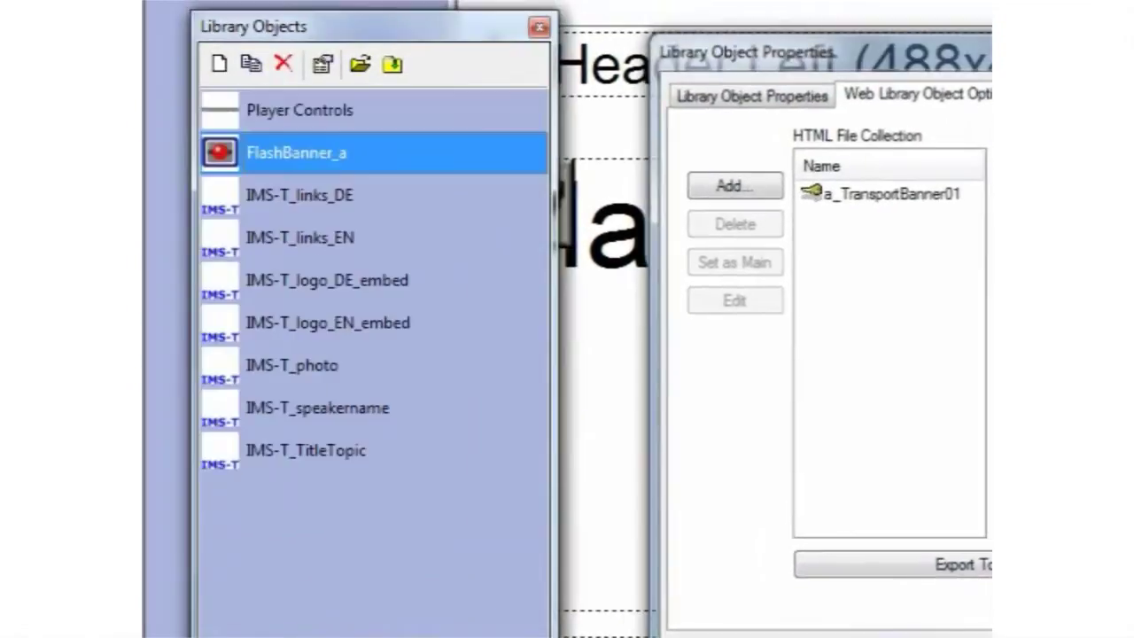
{"action": "left_click", "coordinate": [736, 603]}
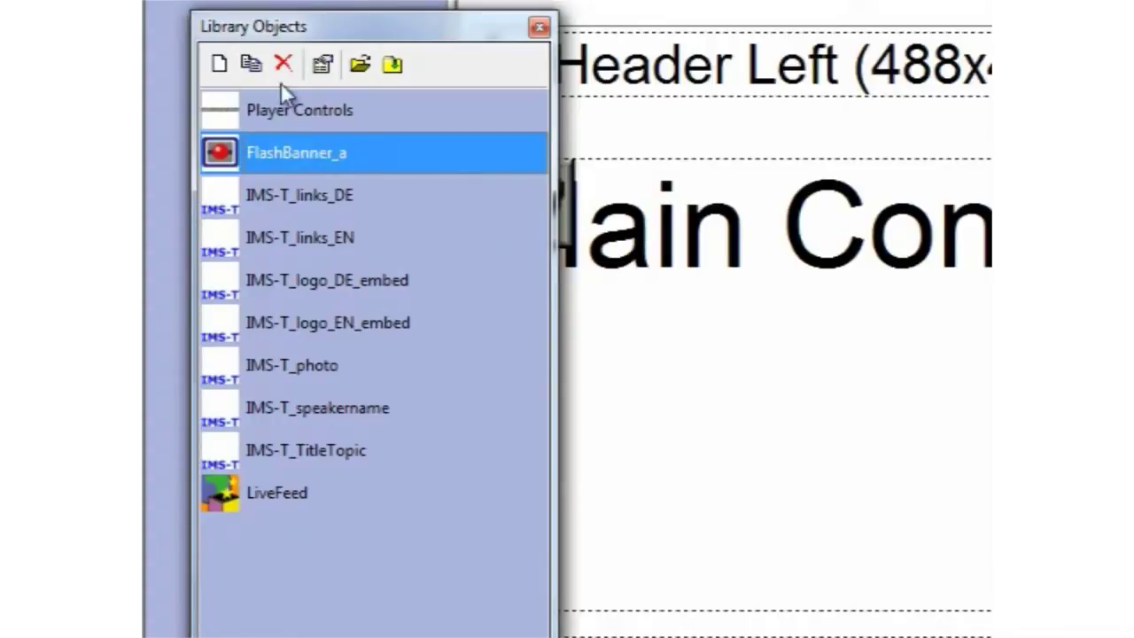
Create a new library object of type Web Object named FlashBanner_b
{"action": "left_click", "coordinate": [220, 63]}
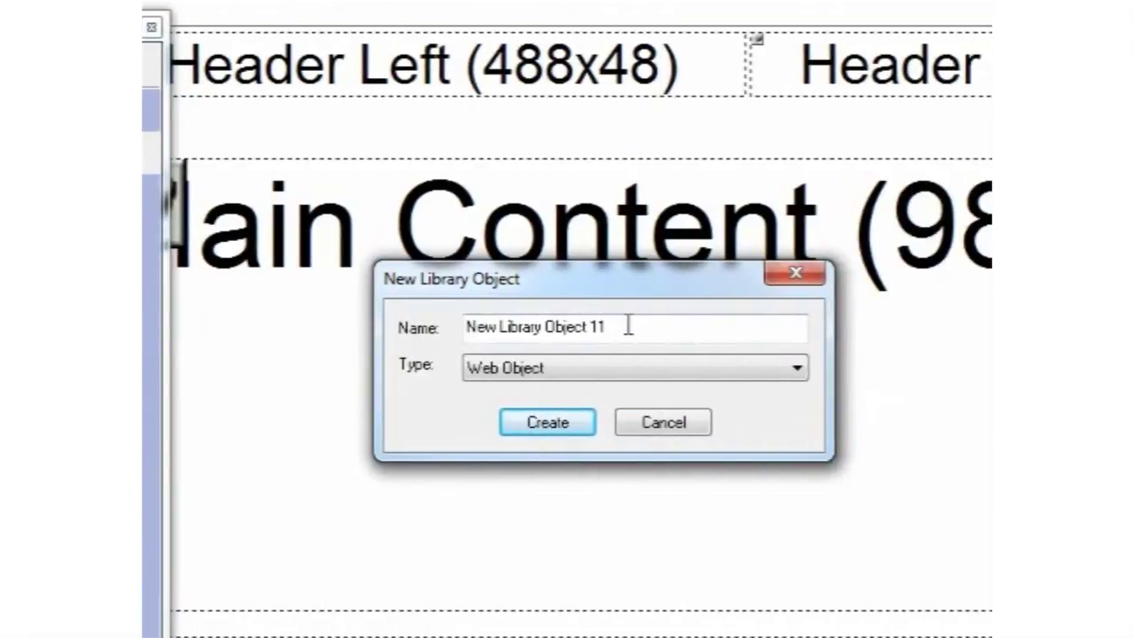
{"action": "left_click_drag", "start_coordinate": [962, 323], "coordinate": [786, 328]}
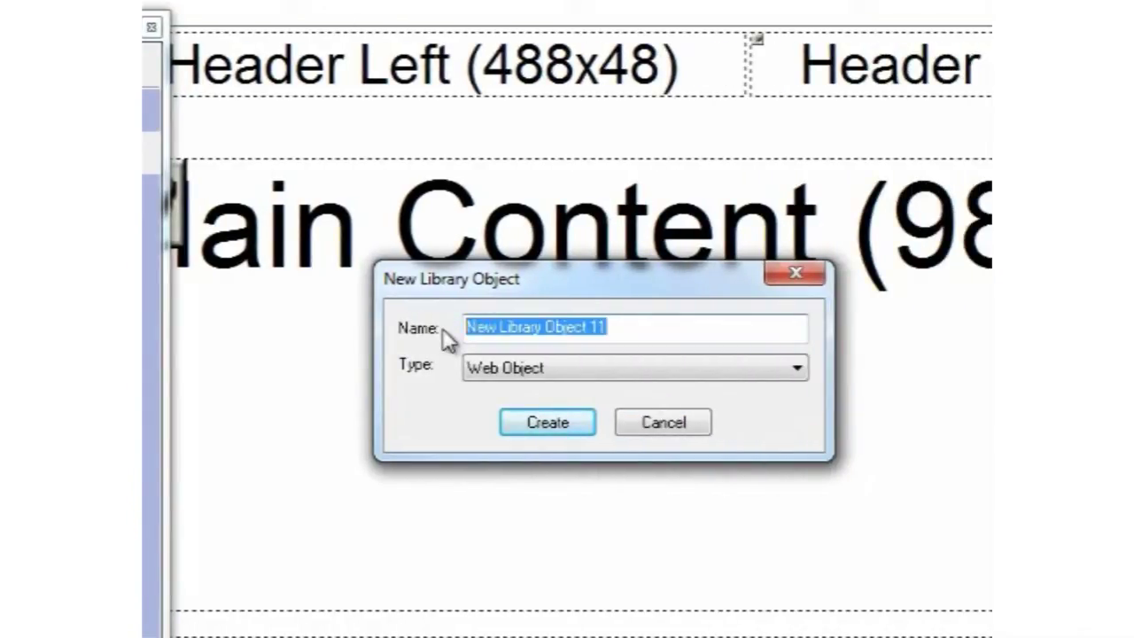
{"action": "type", "text": "FlashBanner_b"}
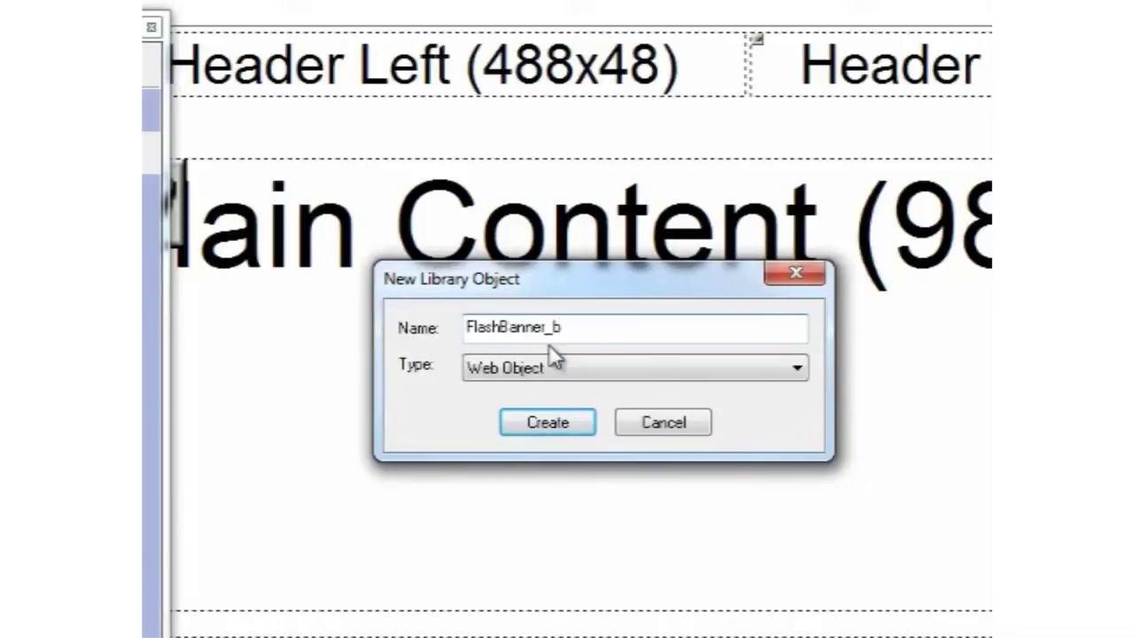
{"action": "left_click", "coordinate": [547, 422]}
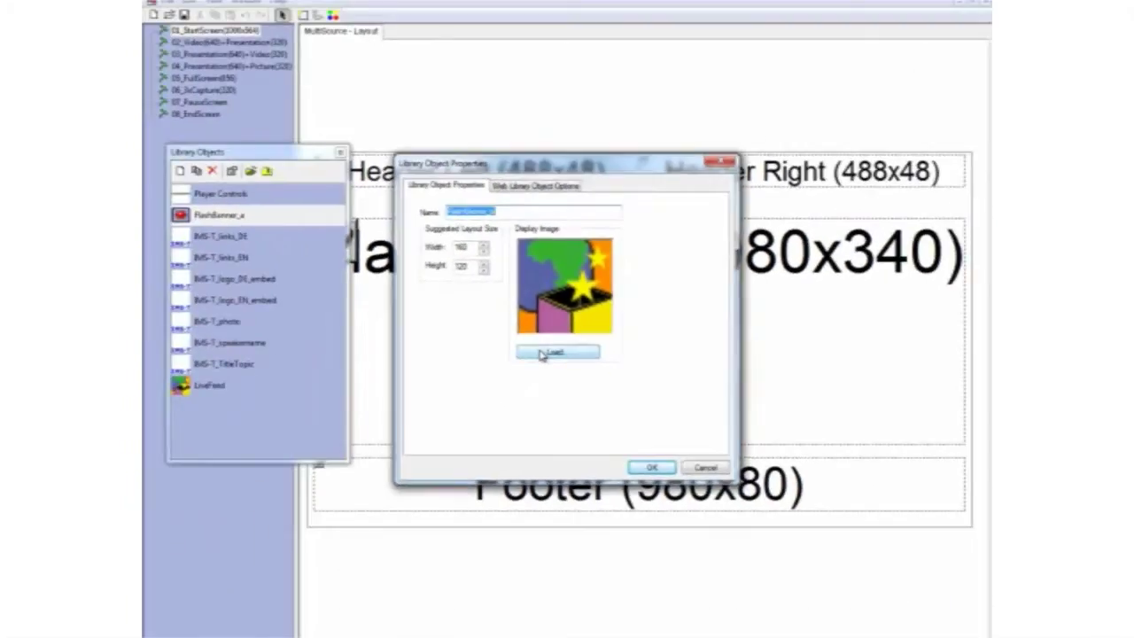
Load LOB_Graphic.jpg from the LOBs folder on drive E: as FlashBanner_b's display image
{"action": "left_click", "coordinate": [554, 429]}
{"action": "left_click", "coordinate": [460, 180]}
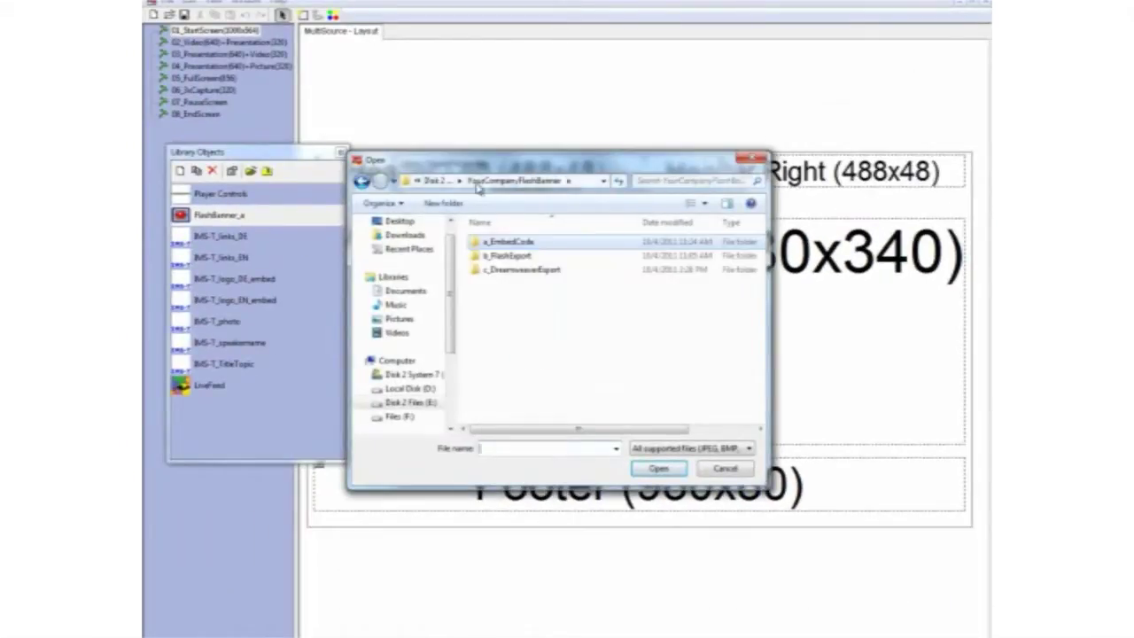
{"action": "left_click", "coordinate": [434, 180]}
{"action": "double_click", "coordinate": [489, 269]}
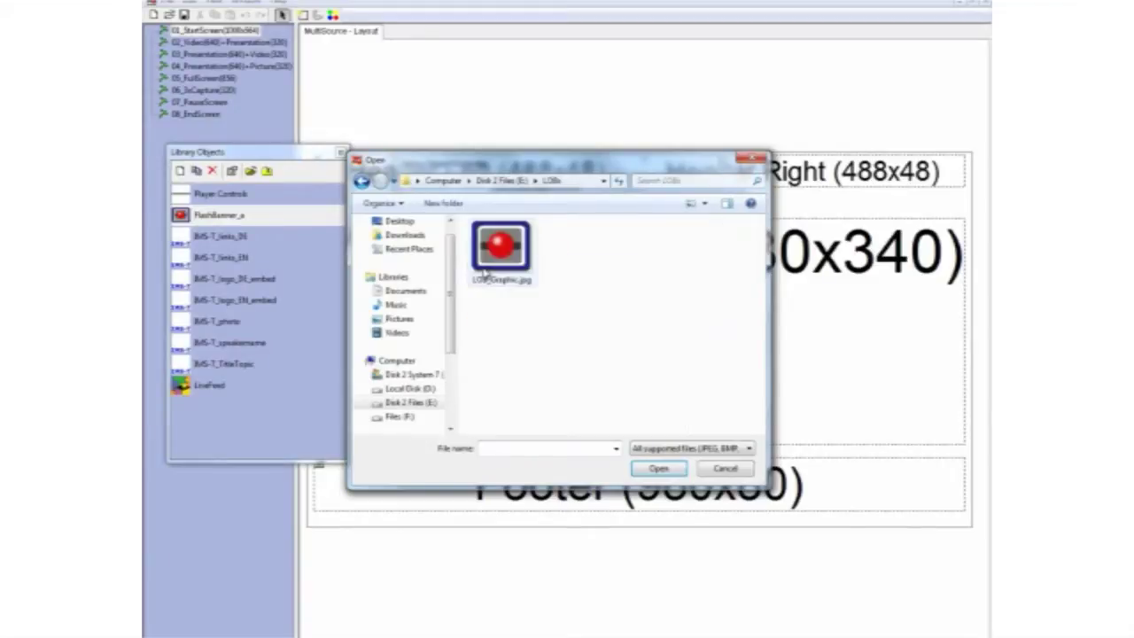
{"action": "left_click", "coordinate": [511, 277]}
{"action": "left_click", "coordinate": [661, 469]}
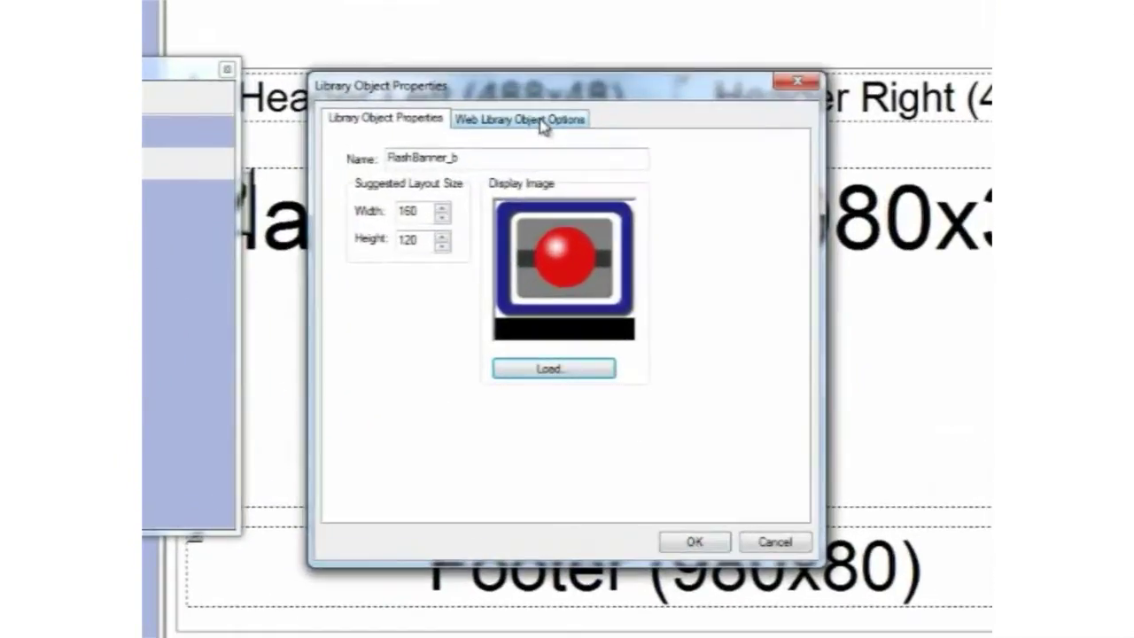
Add b_TransportBanner01.htm from YourCompanyFlashBanner\b_FlashExport on drive E: to FlashBanner_b's HTML file collection and set it as the main file
{"action": "left_click", "coordinate": [542, 186]}
{"action": "left_click", "coordinate": [369, 192]}
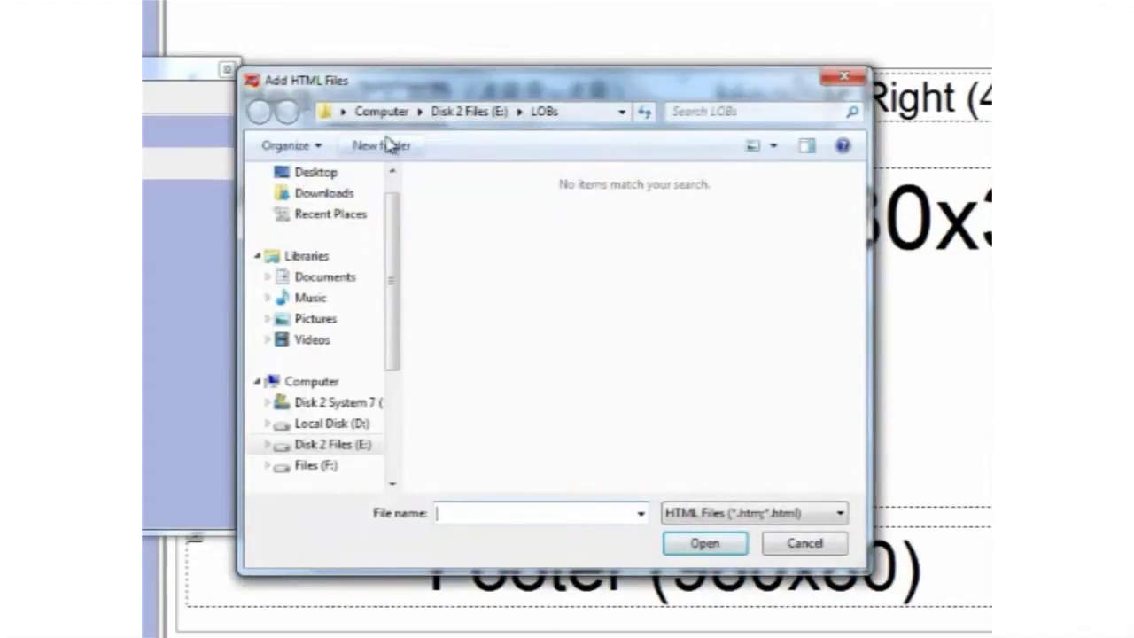
{"action": "left_click", "coordinate": [469, 112]}
{"action": "double_click", "coordinate": [429, 331]}
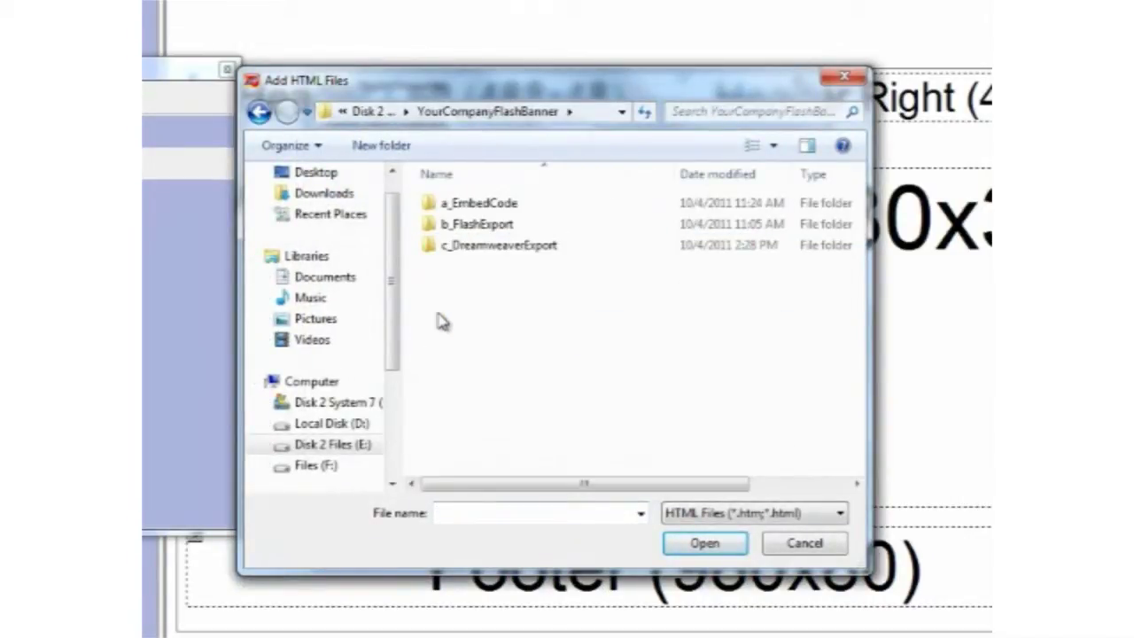
{"action": "double_click", "coordinate": [478, 224]}
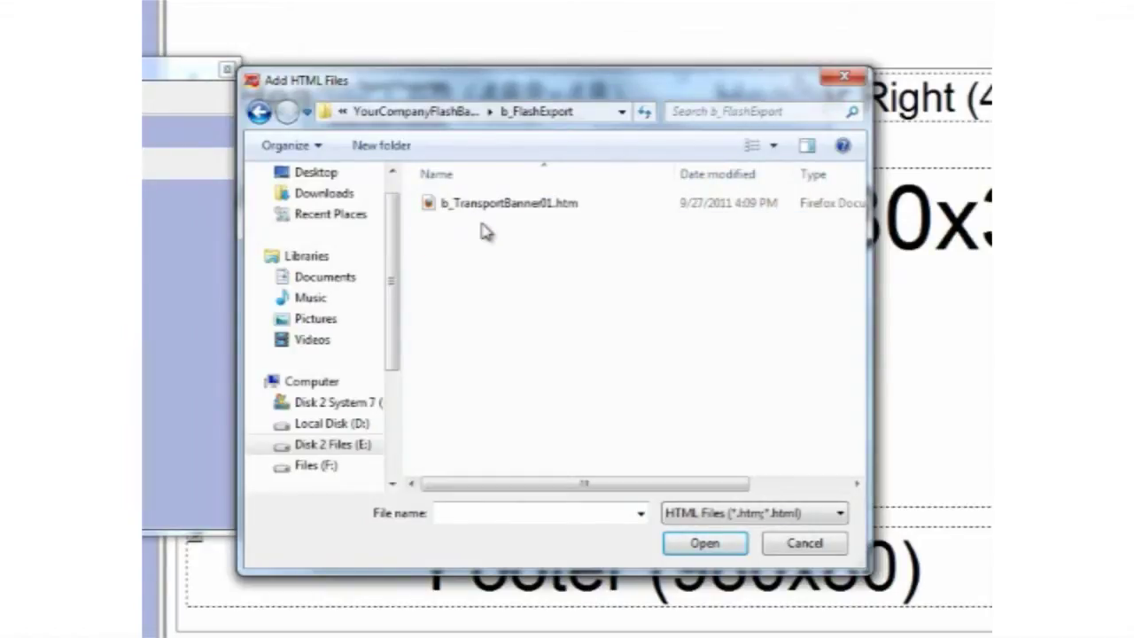
{"action": "left_click", "coordinate": [491, 209]}
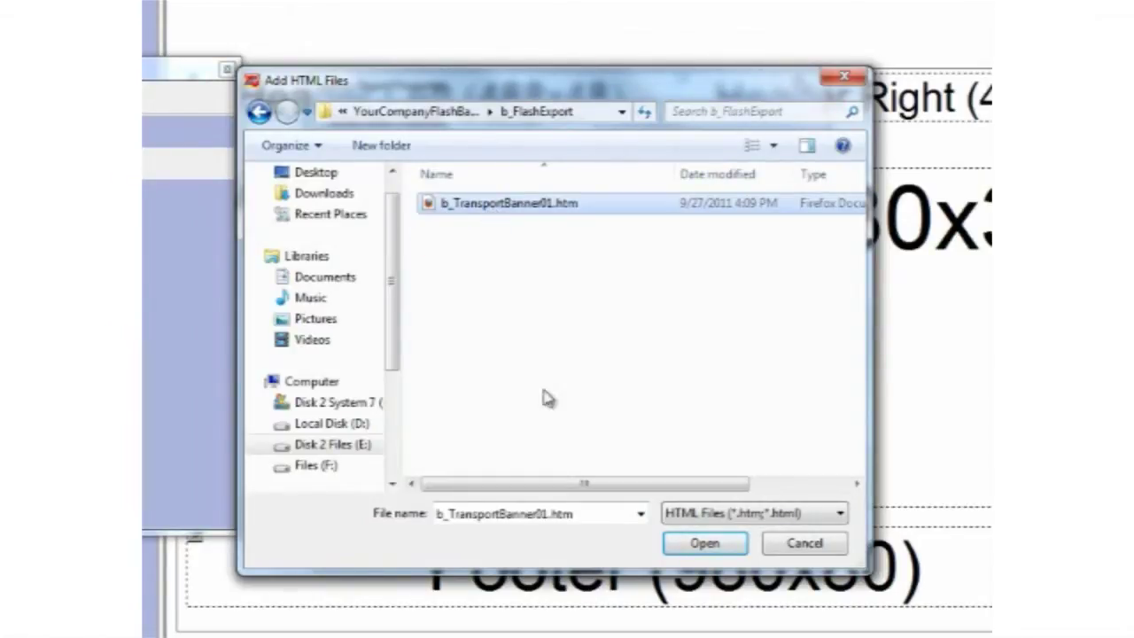
{"action": "left_click", "coordinate": [703, 543]}
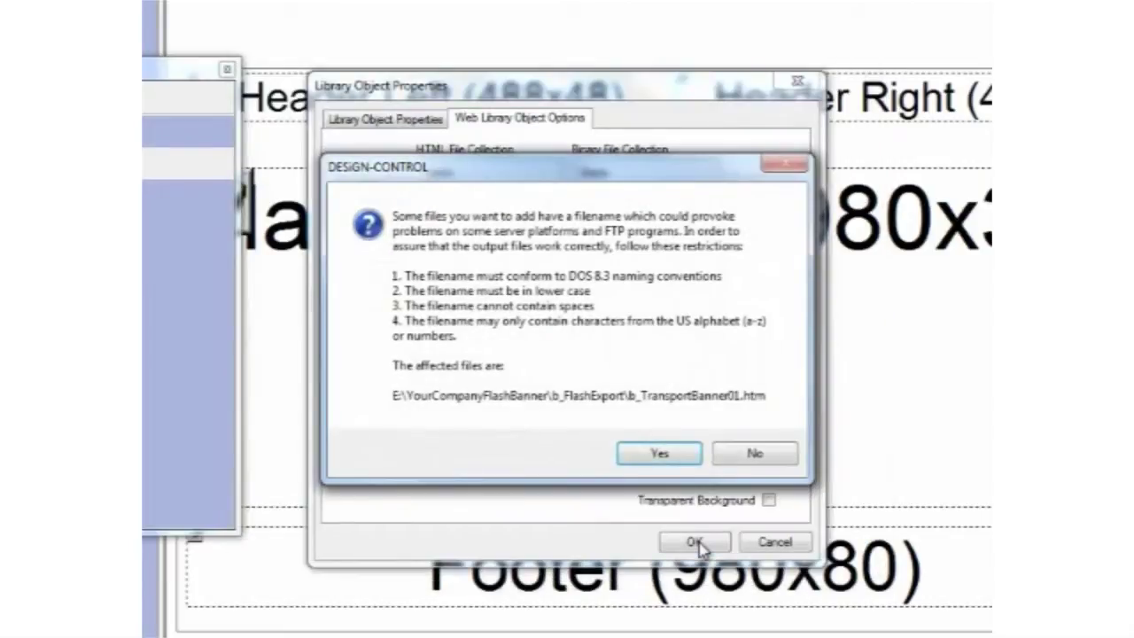
{"action": "left_click", "coordinate": [666, 455]}
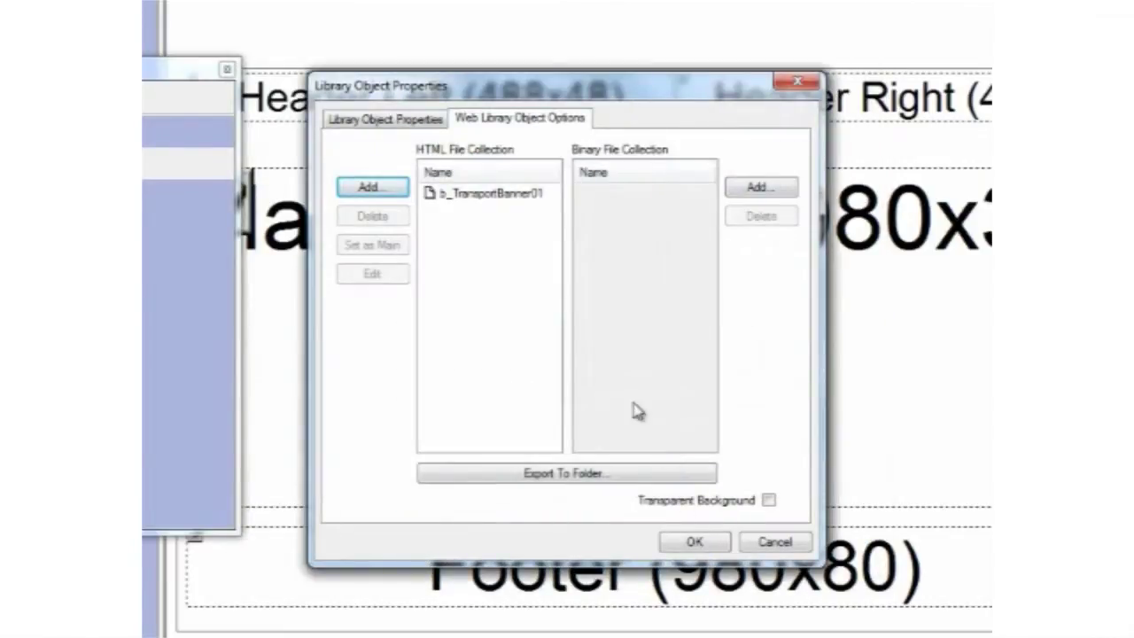
{"action": "left_click", "coordinate": [502, 201]}
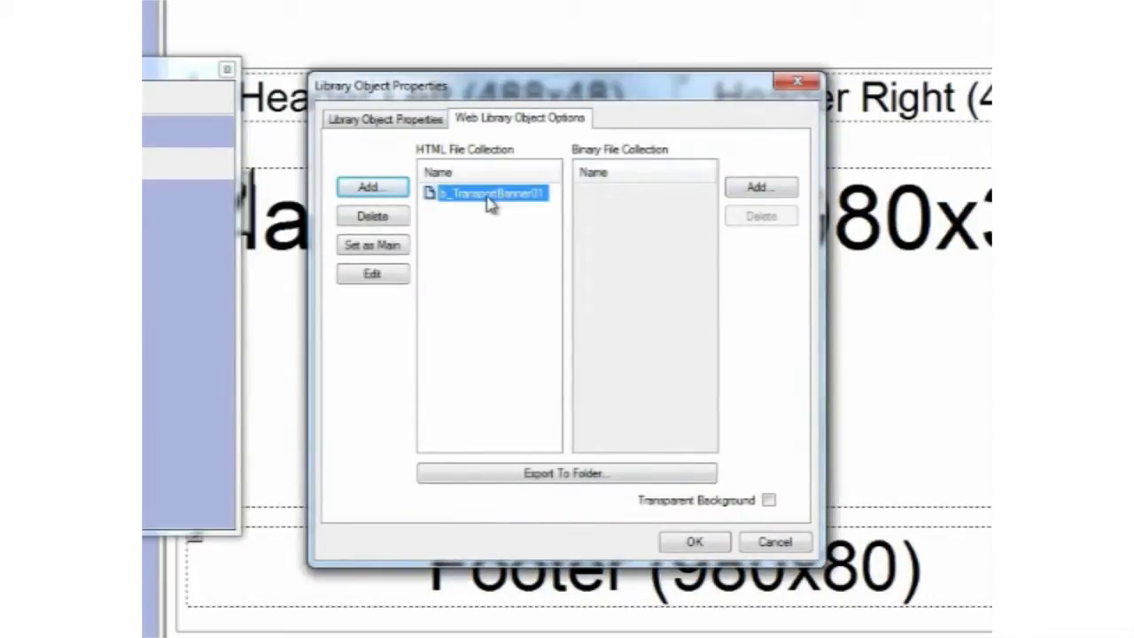
{"action": "left_click", "coordinate": [384, 254]}
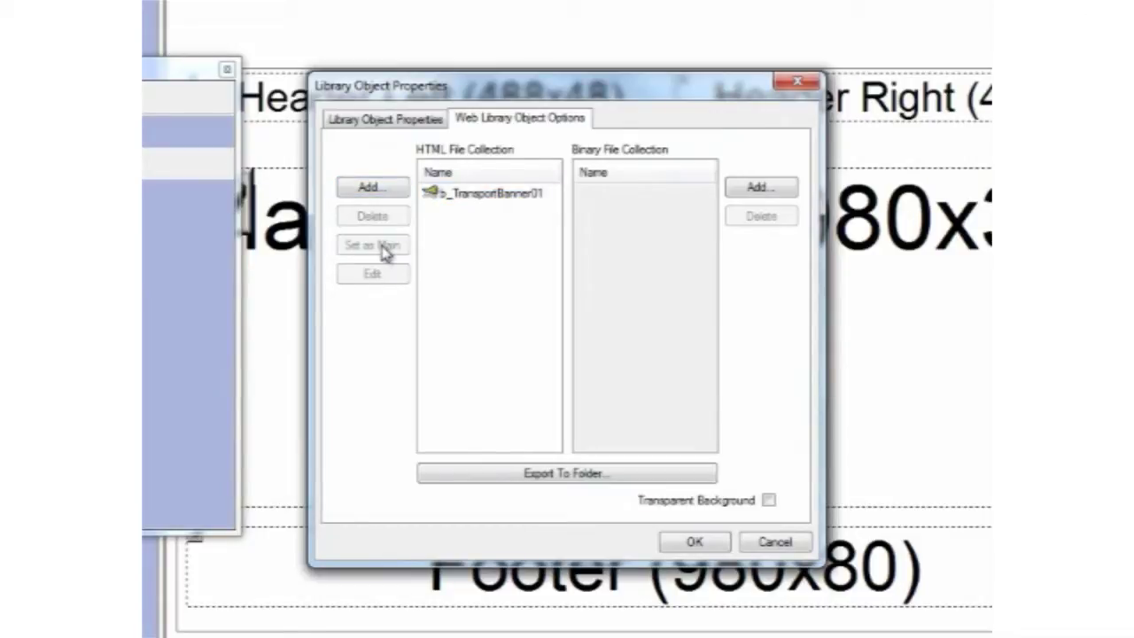
Add TransportBanner01.swf from the b_FlashExport folder to FlashBanner_b's binary file collection, accept its filename, and save the object
{"action": "left_click", "coordinate": [758, 189]}
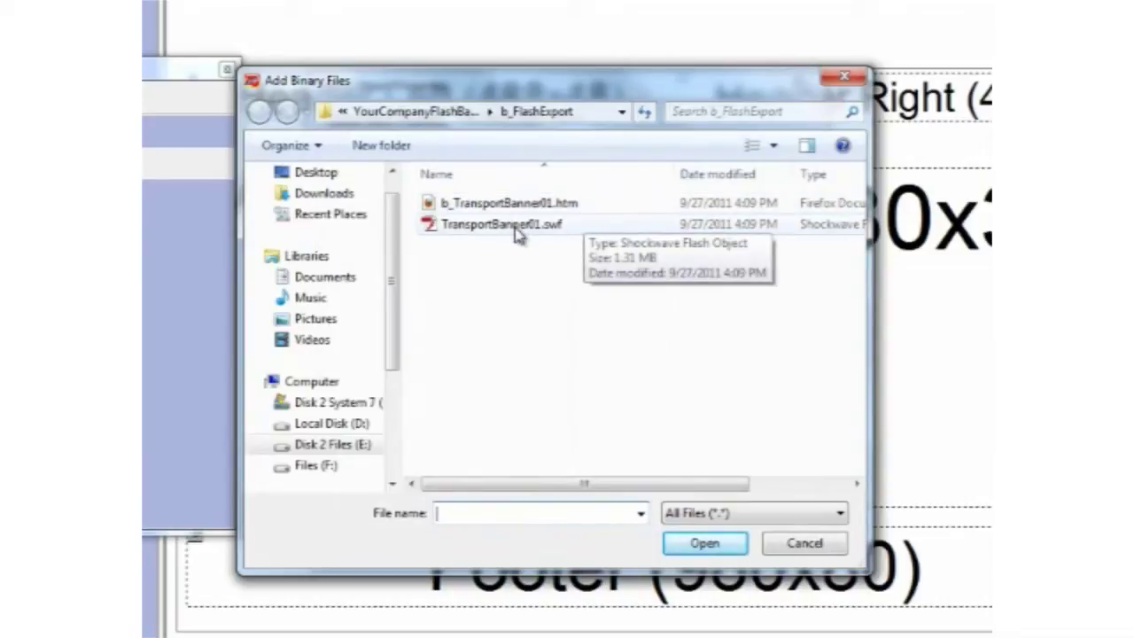
{"action": "left_click", "coordinate": [518, 232]}
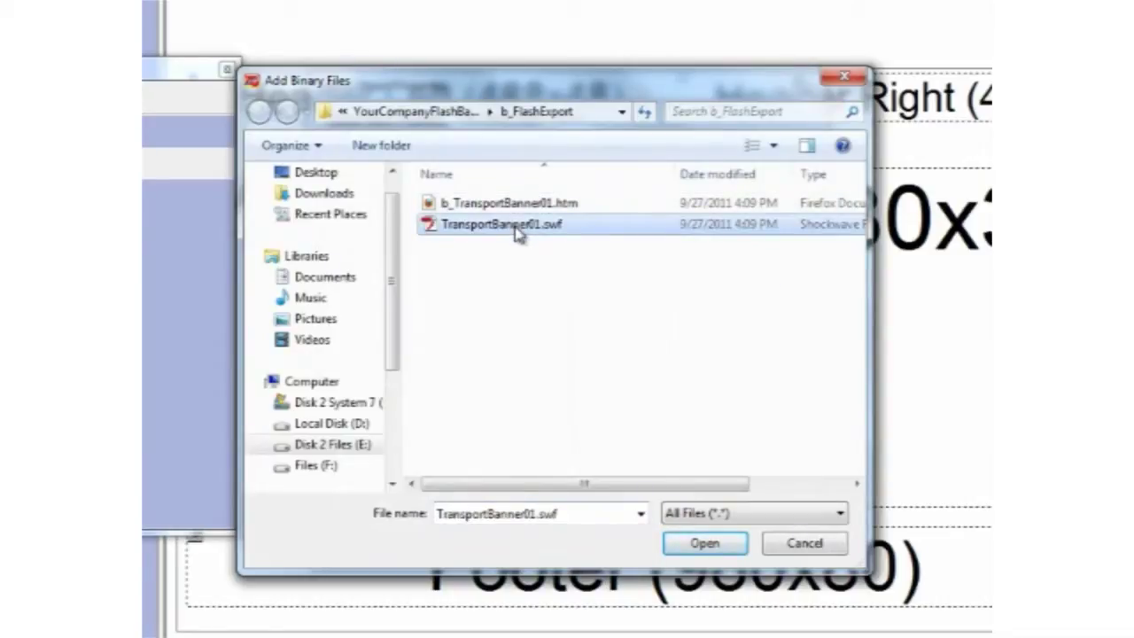
{"action": "left_click", "coordinate": [707, 544]}
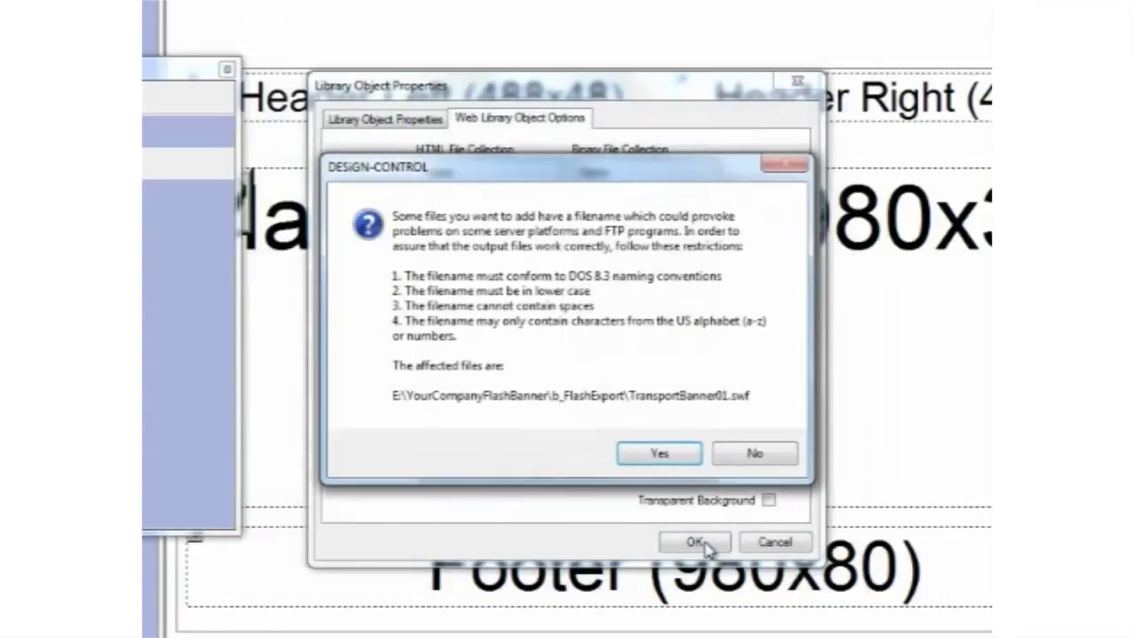
{"action": "left_click", "coordinate": [659, 453]}
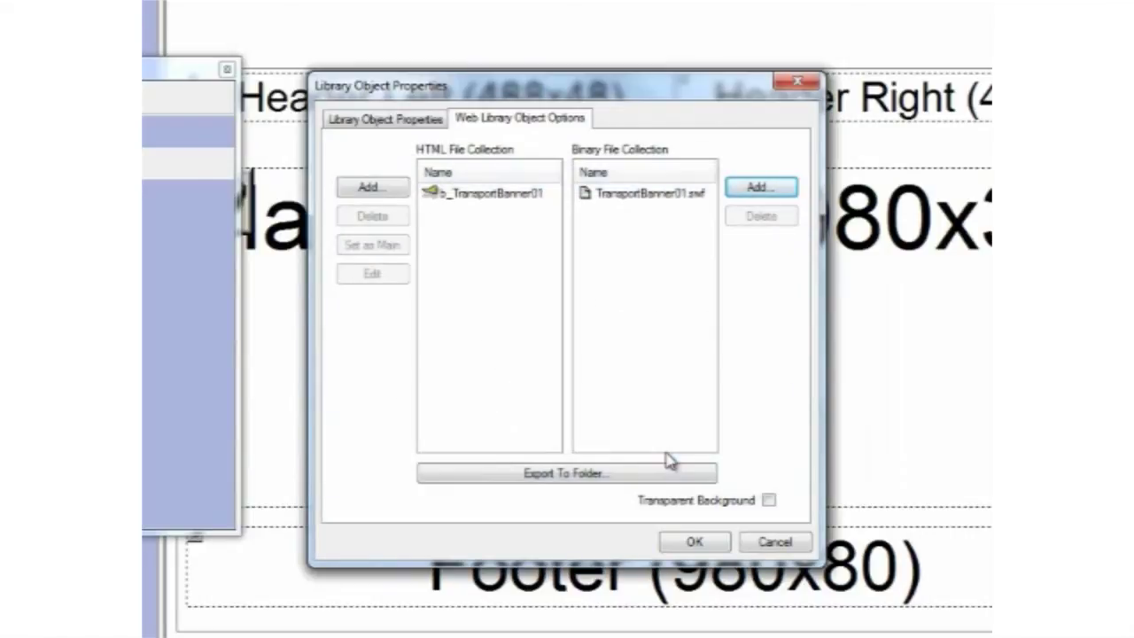
{"action": "left_click", "coordinate": [693, 541]}
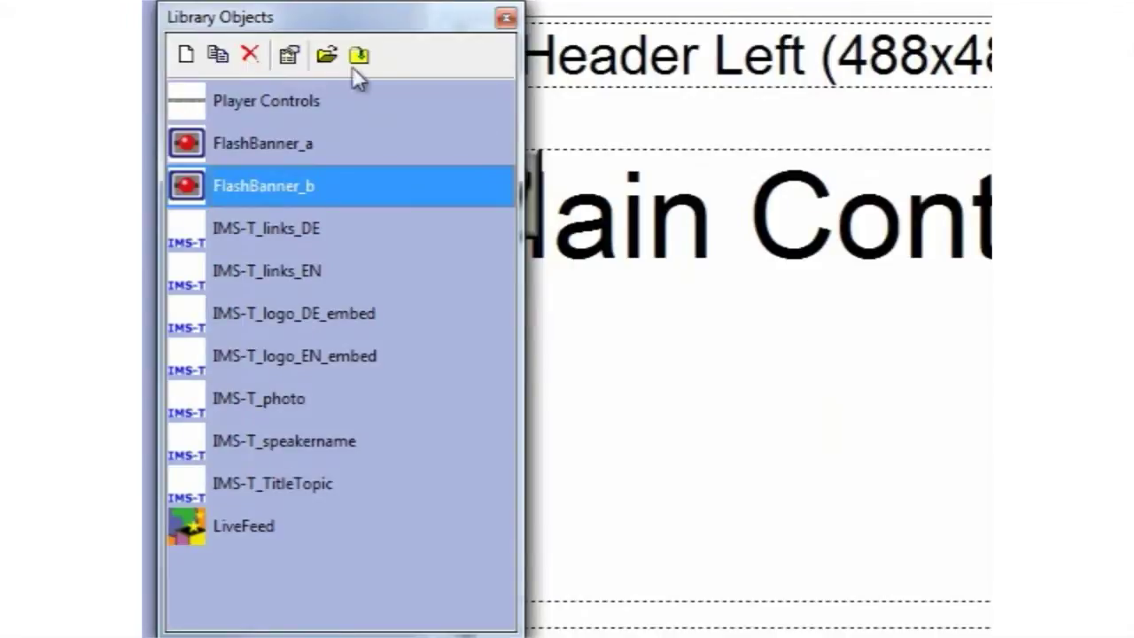
Create a new library object of type Web Object named FlashBanner_c
{"action": "left_click", "coordinate": [188, 54]}
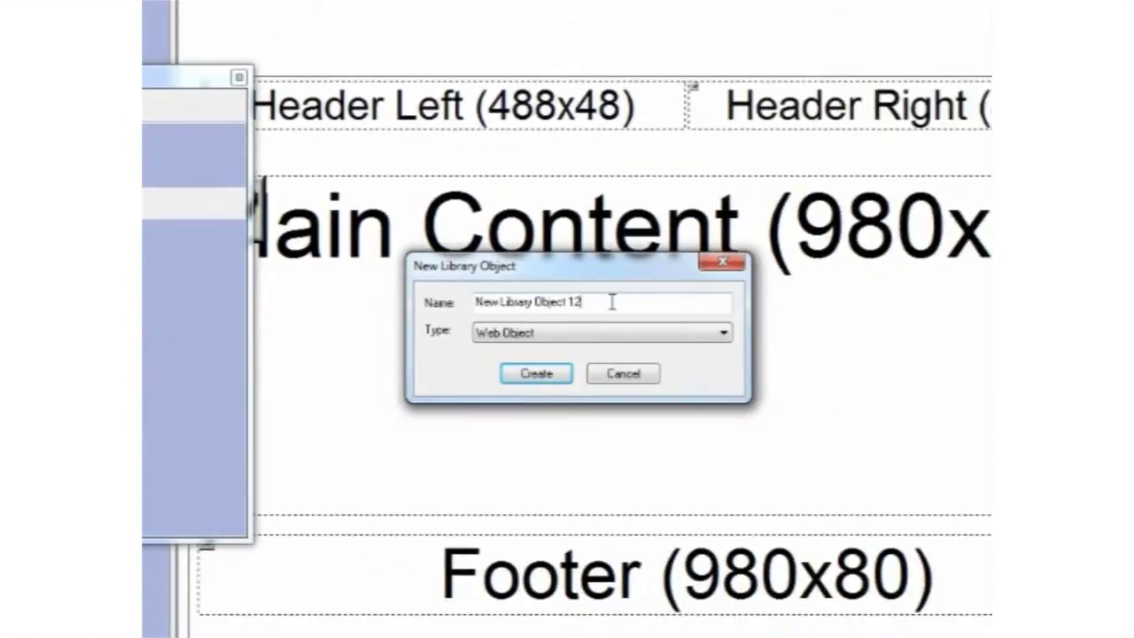
{"action": "left_click_drag", "start_coordinate": [740, 306], "coordinate": [555, 295]}
{"action": "type", "text": "FlashBanner_c"}
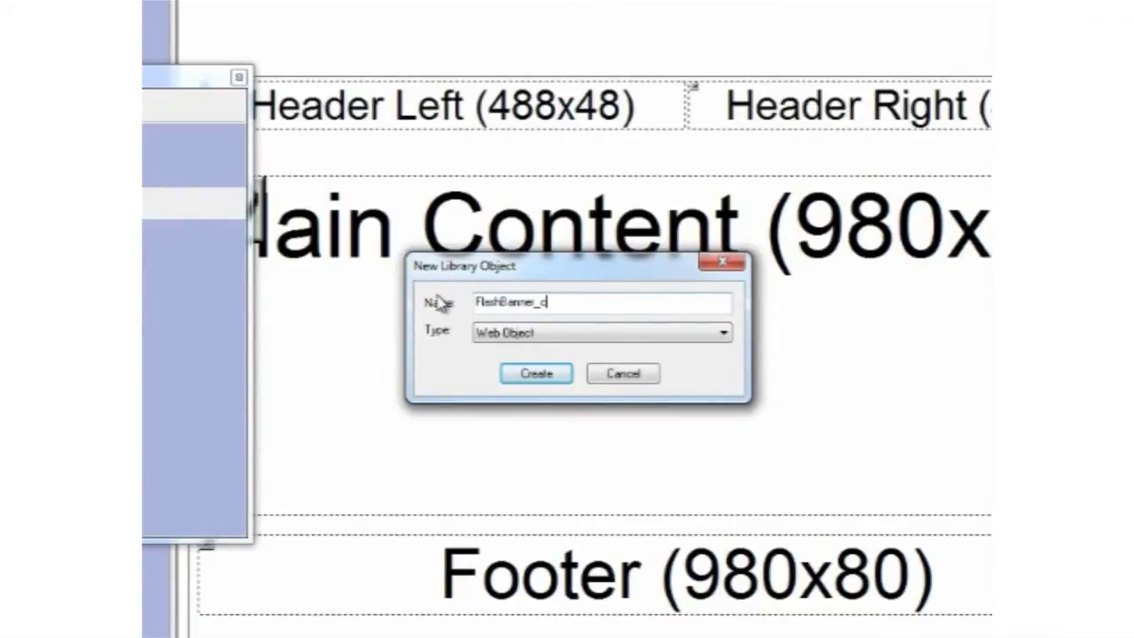
{"action": "left_click", "coordinate": [537, 379]}
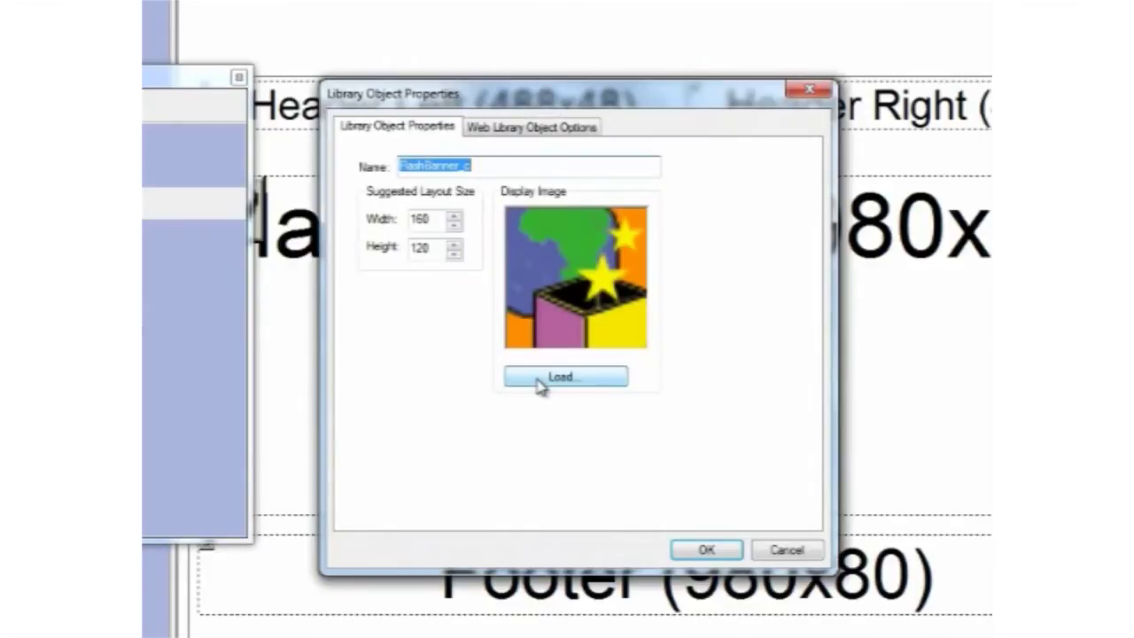
Load LOB_Graphic.jpg from the LOBs folder on drive E: as FlashBanner_c's display image
{"action": "left_click", "coordinate": [541, 378]}
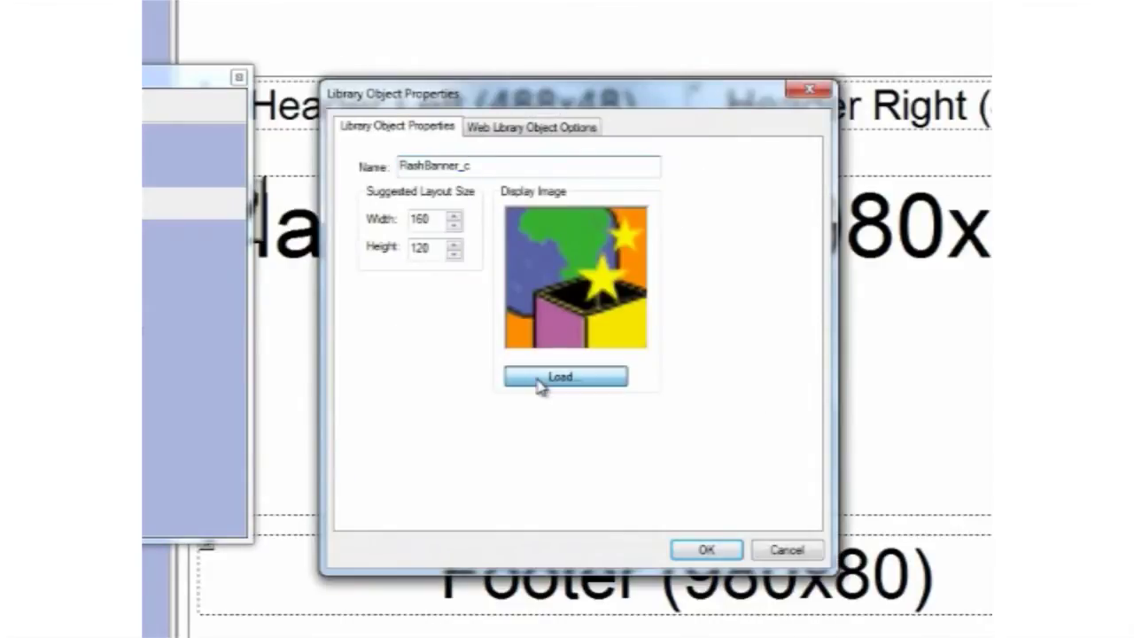
{"action": "left_click", "coordinate": [428, 122]}
{"action": "left_click", "coordinate": [385, 119]}
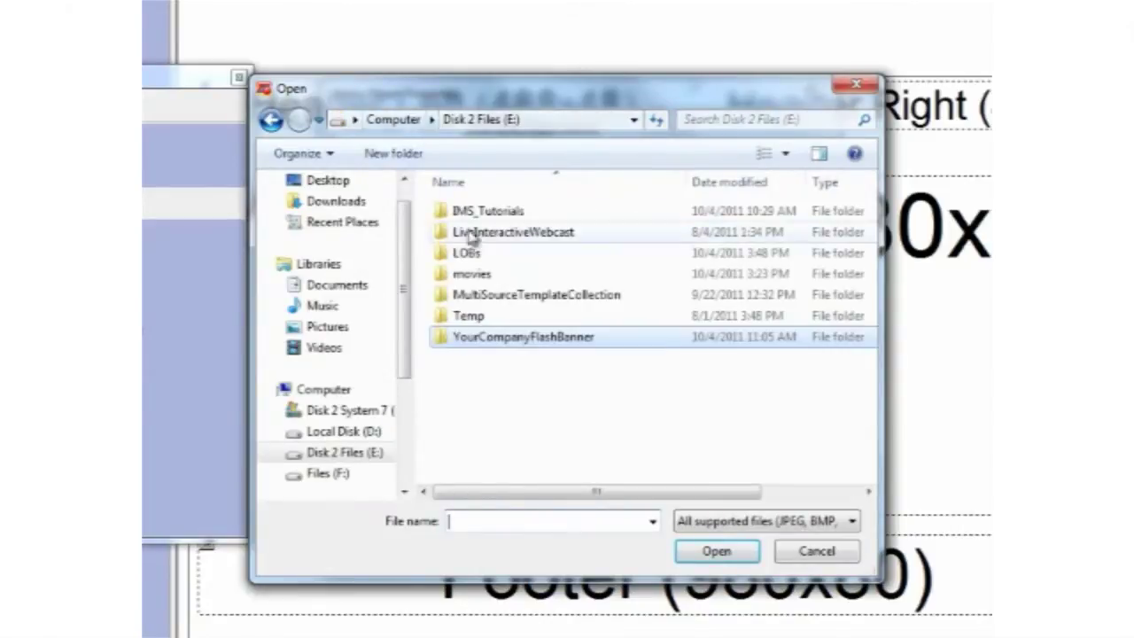
{"action": "double_click", "coordinate": [469, 253]}
{"action": "left_click", "coordinate": [474, 243]}
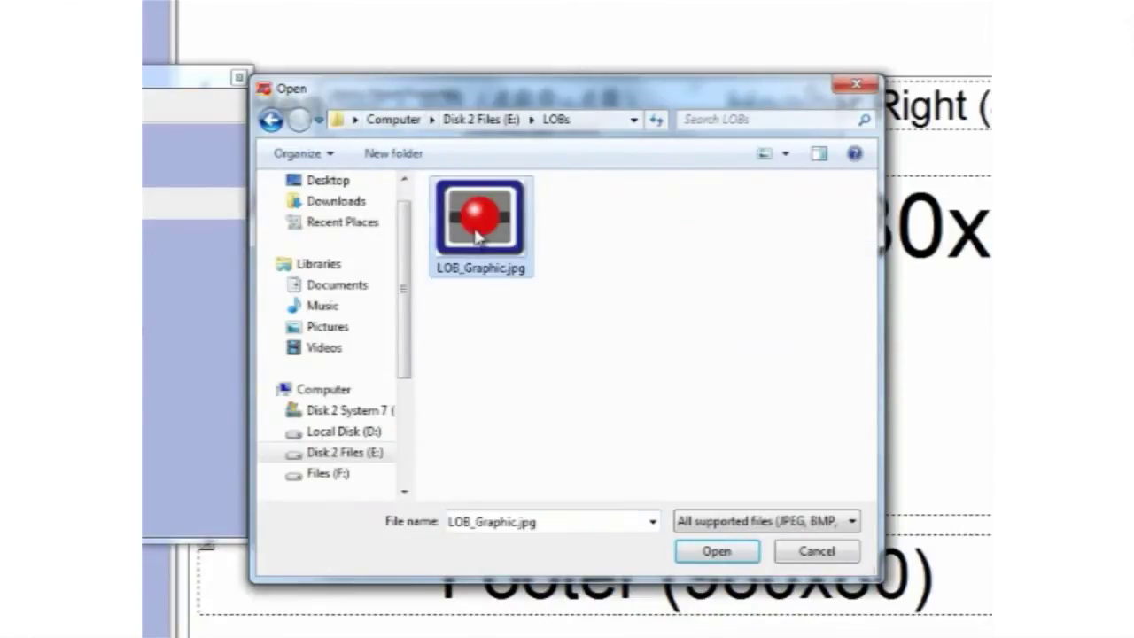
{"action": "left_click", "coordinate": [719, 552]}
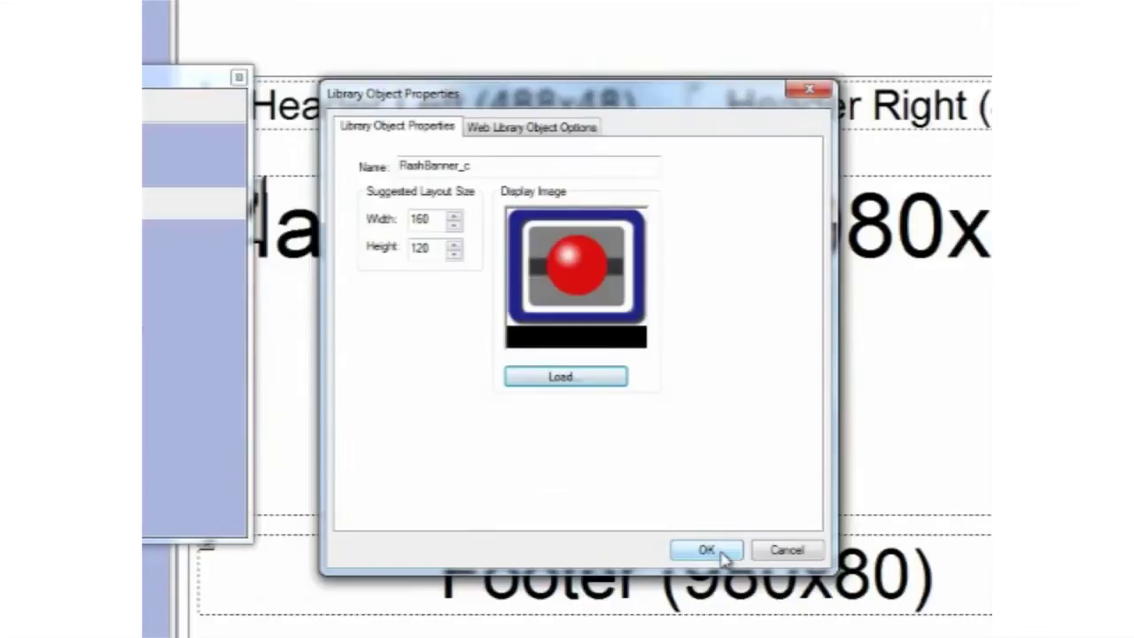
Add c_TransportBanner01.htm from YourCompanyFlashBanner\c_DreamweaverExport on drive E: to FlashBanner_c's HTML file collection and set it as the main file
{"action": "left_click", "coordinate": [521, 127]}
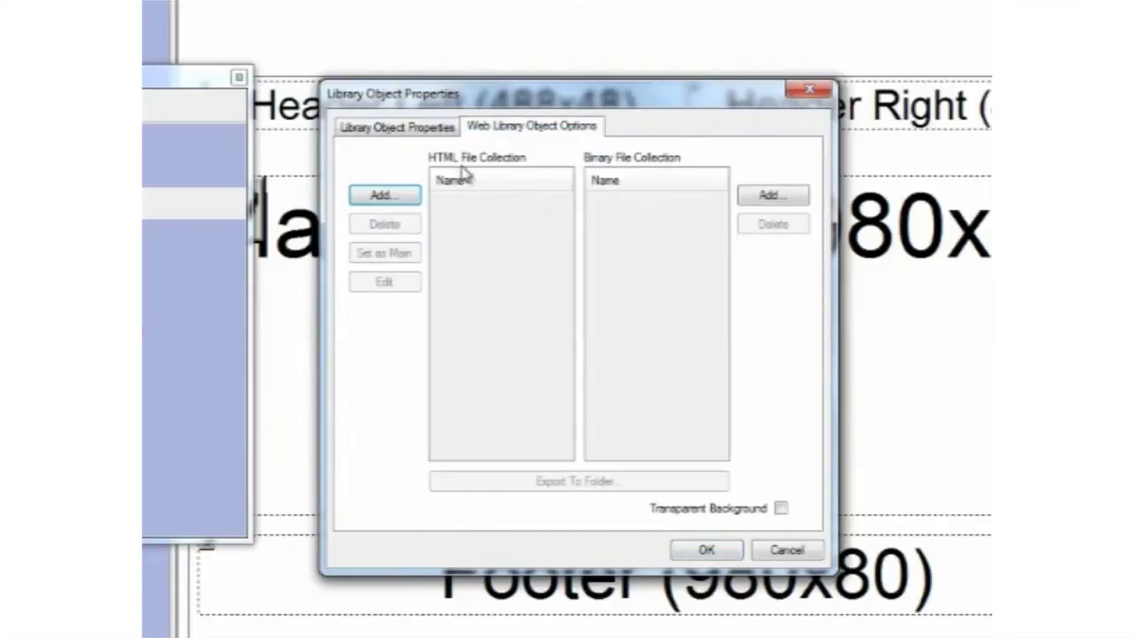
{"action": "left_click", "coordinate": [381, 196]}
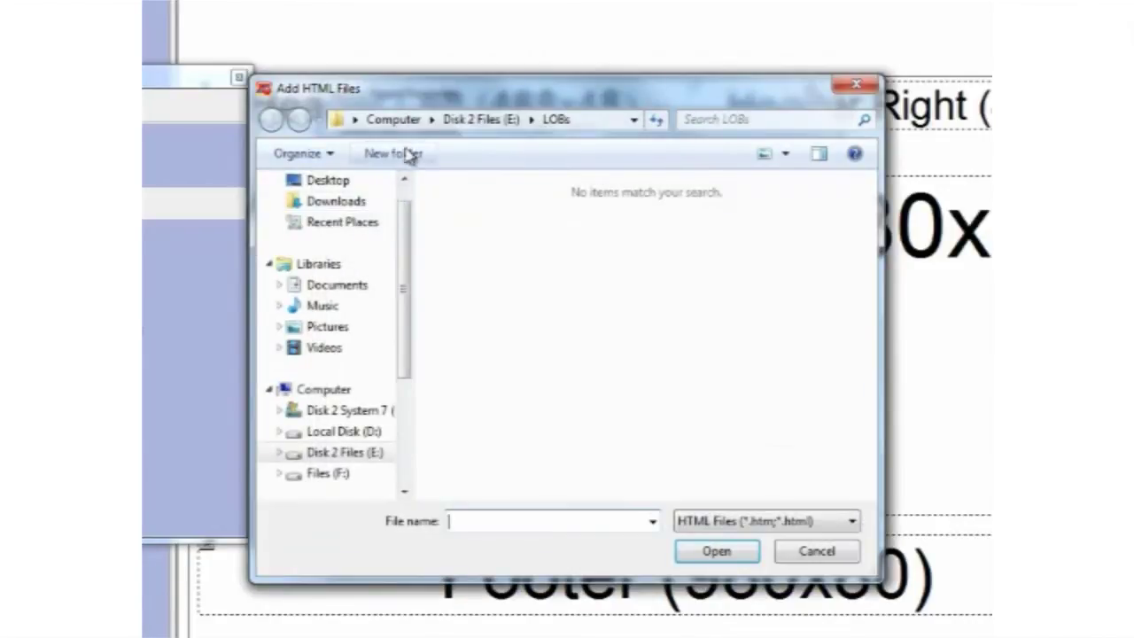
{"action": "left_click", "coordinate": [462, 122]}
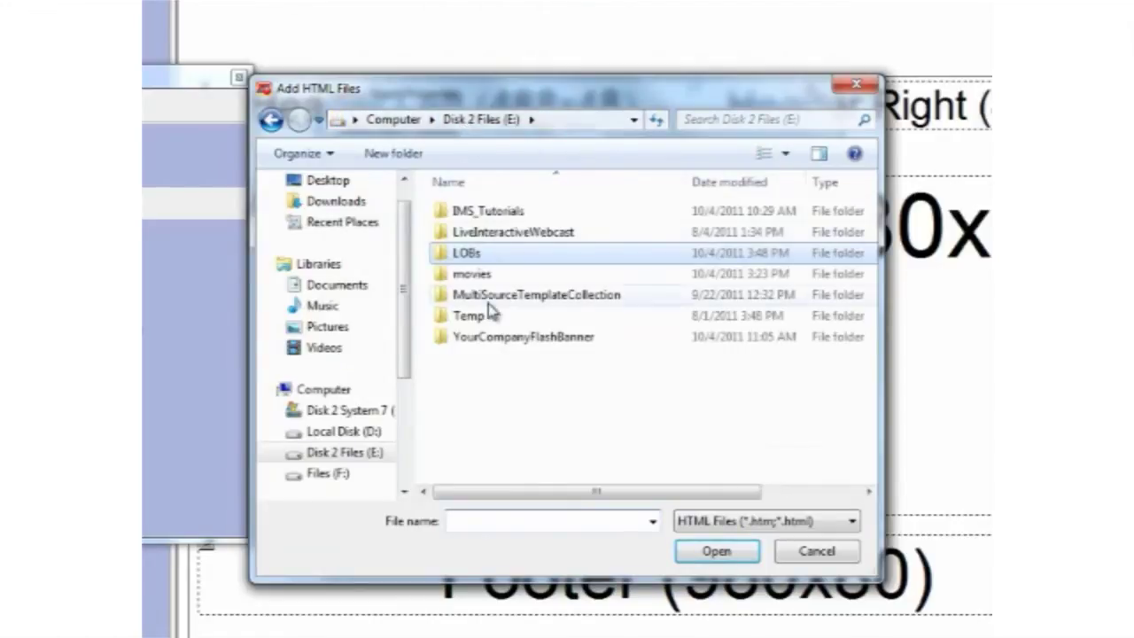
{"action": "double_click", "coordinate": [494, 340]}
{"action": "double_click", "coordinate": [498, 255]}
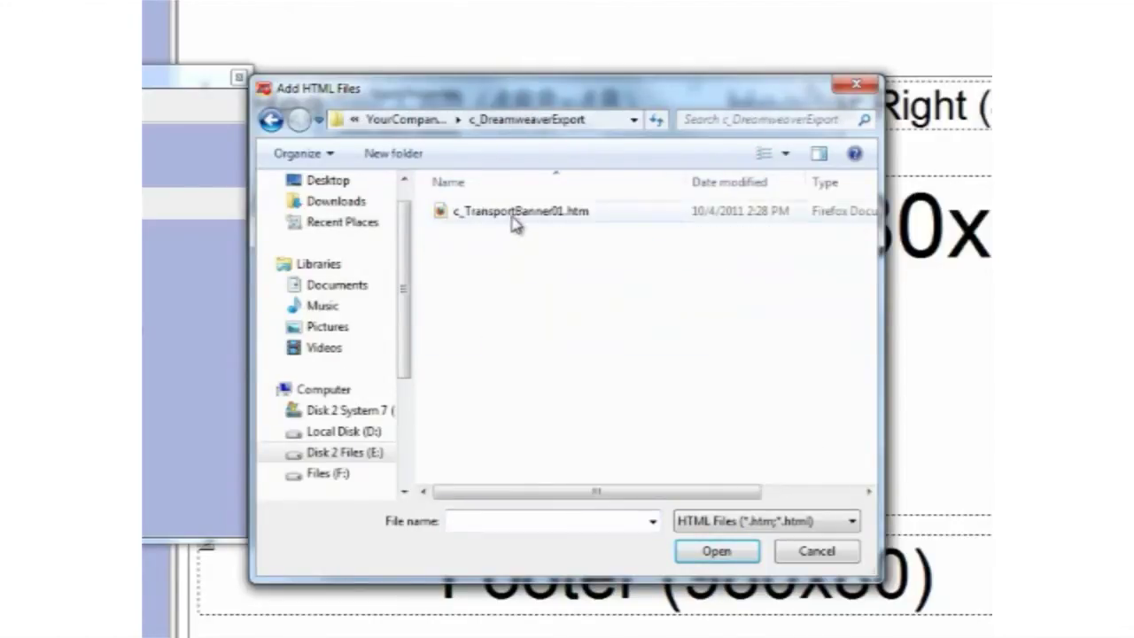
{"action": "left_click", "coordinate": [516, 215]}
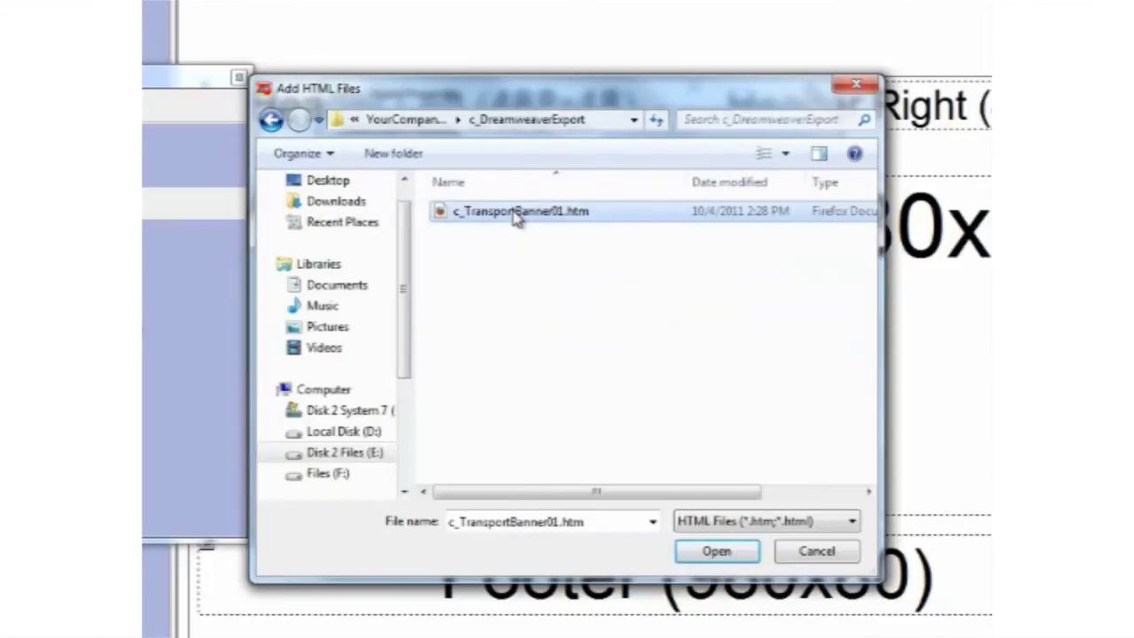
{"action": "left_click", "coordinate": [724, 552]}
{"action": "left_click", "coordinate": [670, 471]}
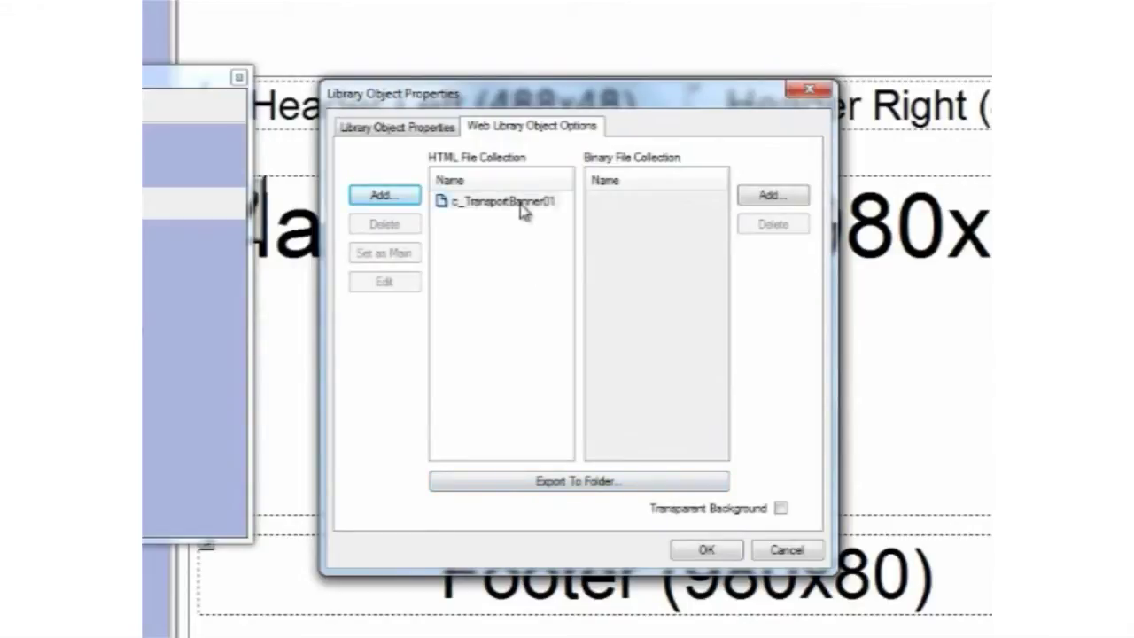
{"action": "left_click", "coordinate": [522, 205]}
{"action": "left_click", "coordinate": [401, 256]}
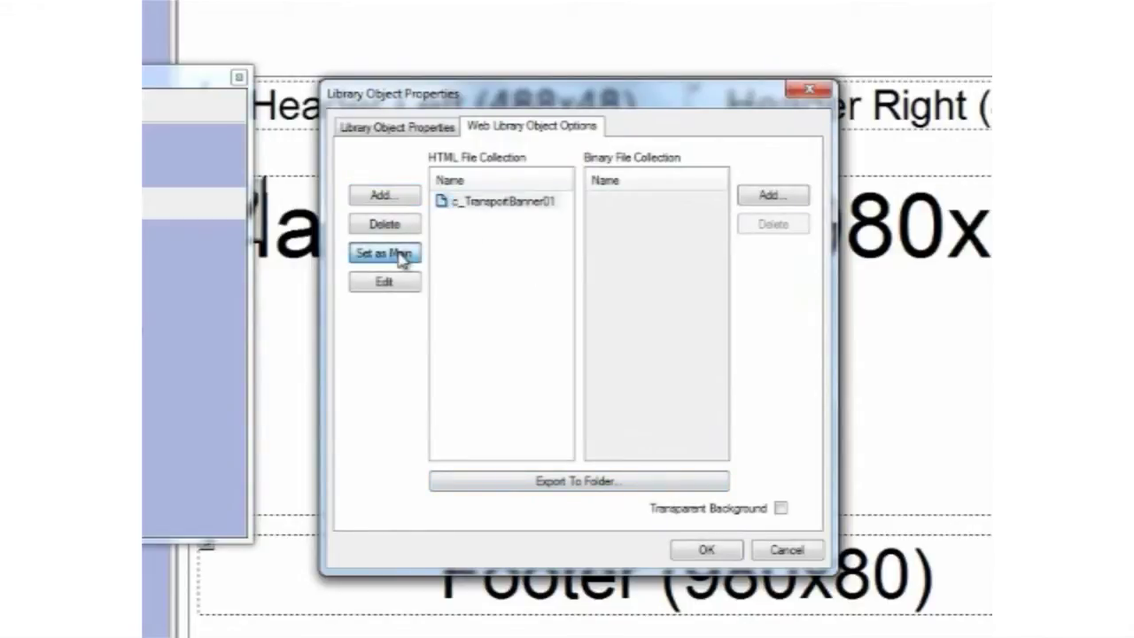
Add TransportBanner01.swf, swfobject_modified.js and expressInstall.swf from c_DreamweaverExport to FlashBanner_c's binary file collection, accept their filenames, and save the object
{"action": "left_click", "coordinate": [764, 198]}
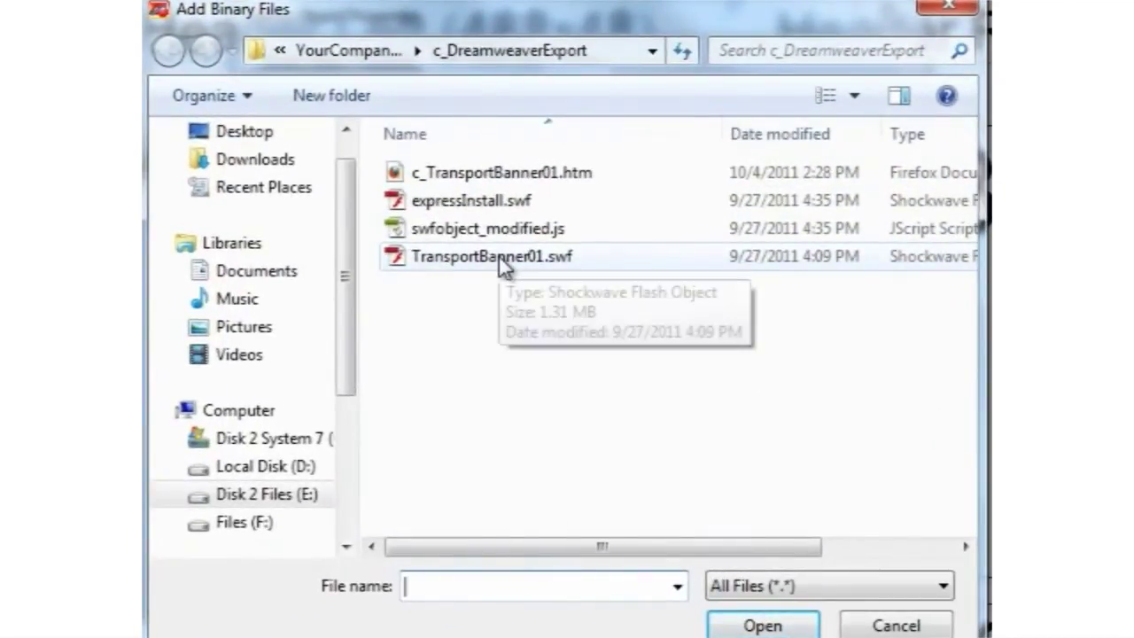
{"action": "left_click", "coordinate": [499, 256]}
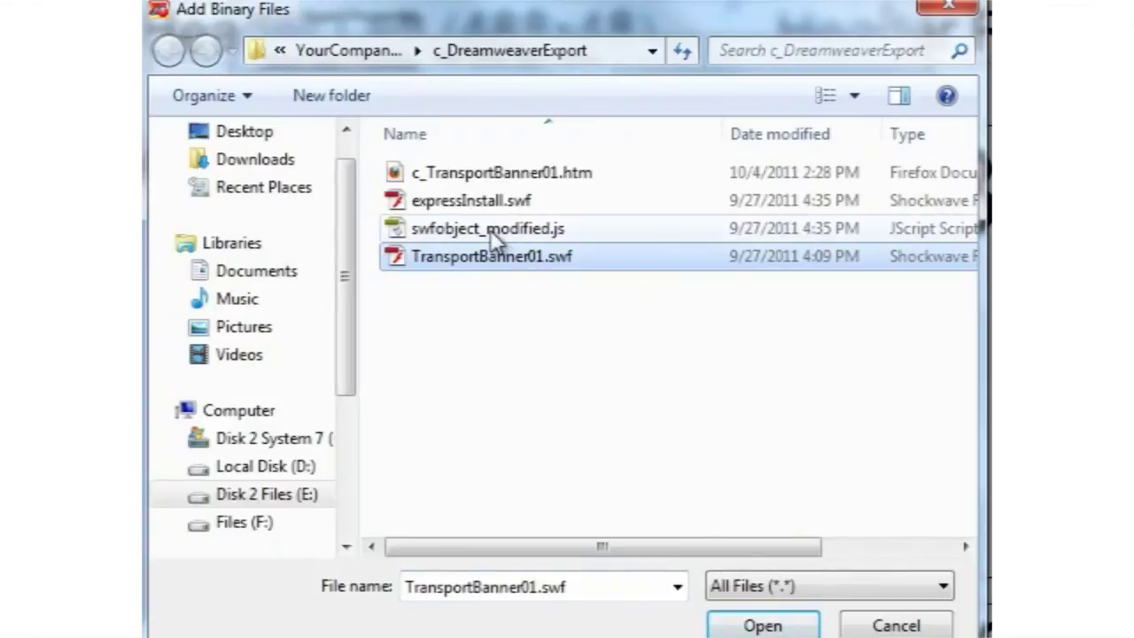
{"action": "left_click", "coordinate": [490, 232], "text": "ctrl"}
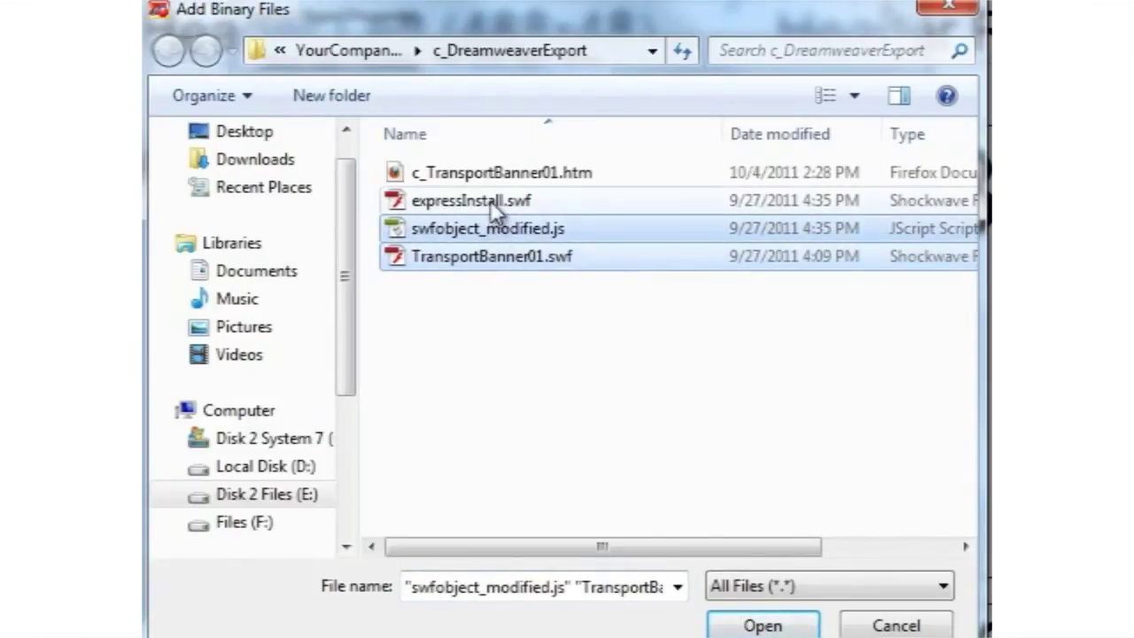
{"action": "left_click", "coordinate": [490, 200], "text": "ctrl"}
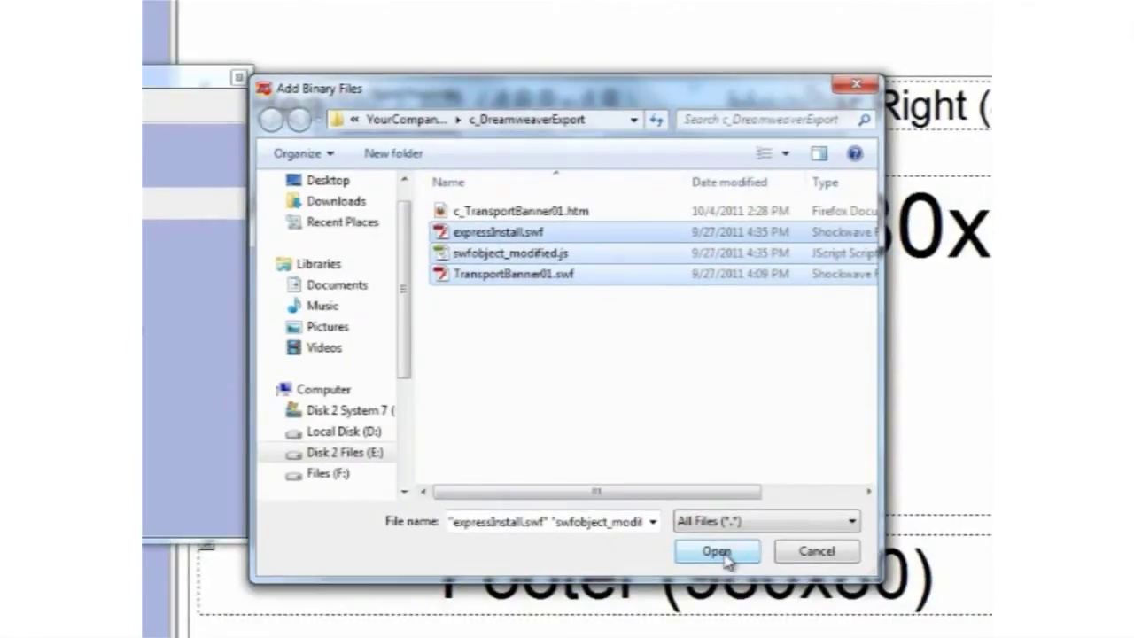
{"action": "left_click", "coordinate": [715, 551]}
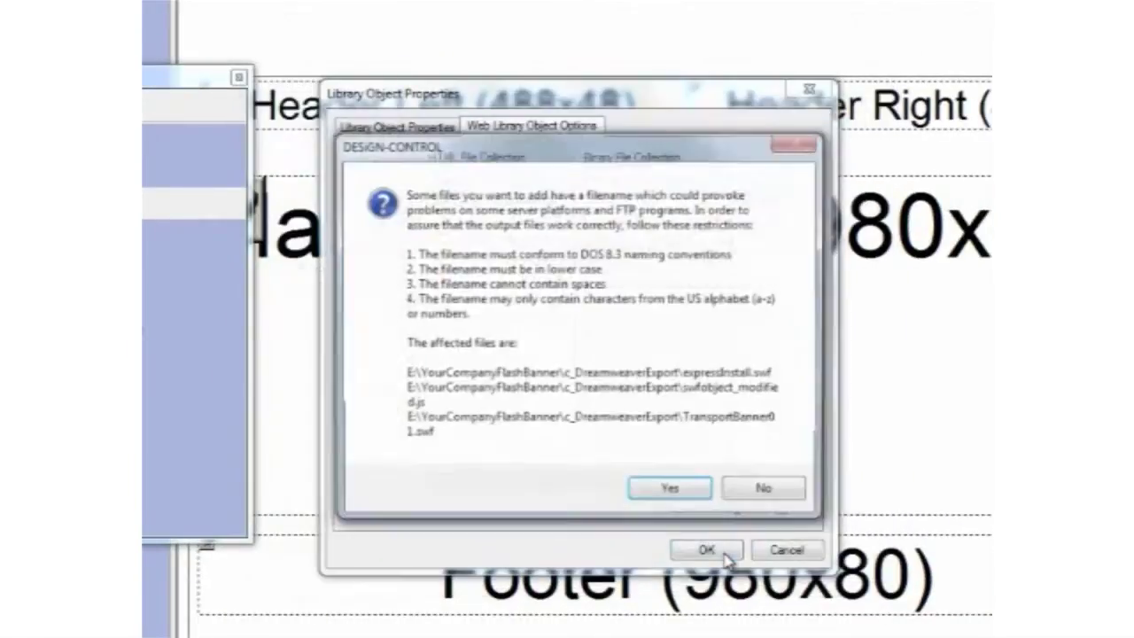
{"action": "left_click", "coordinate": [675, 489]}
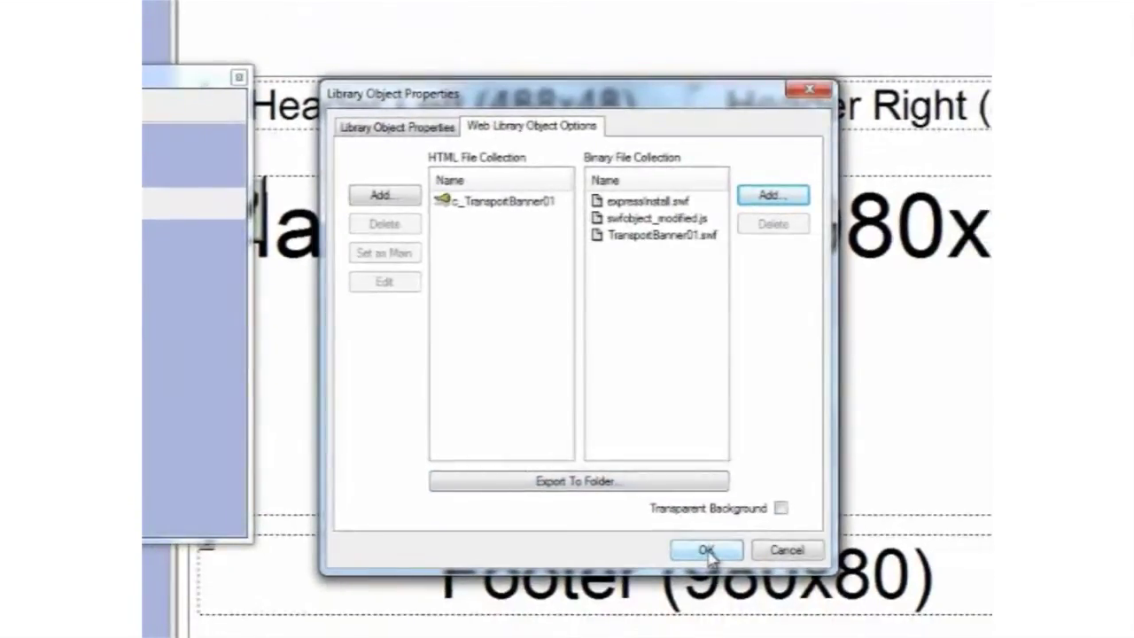
{"action": "left_click", "coordinate": [707, 551]}
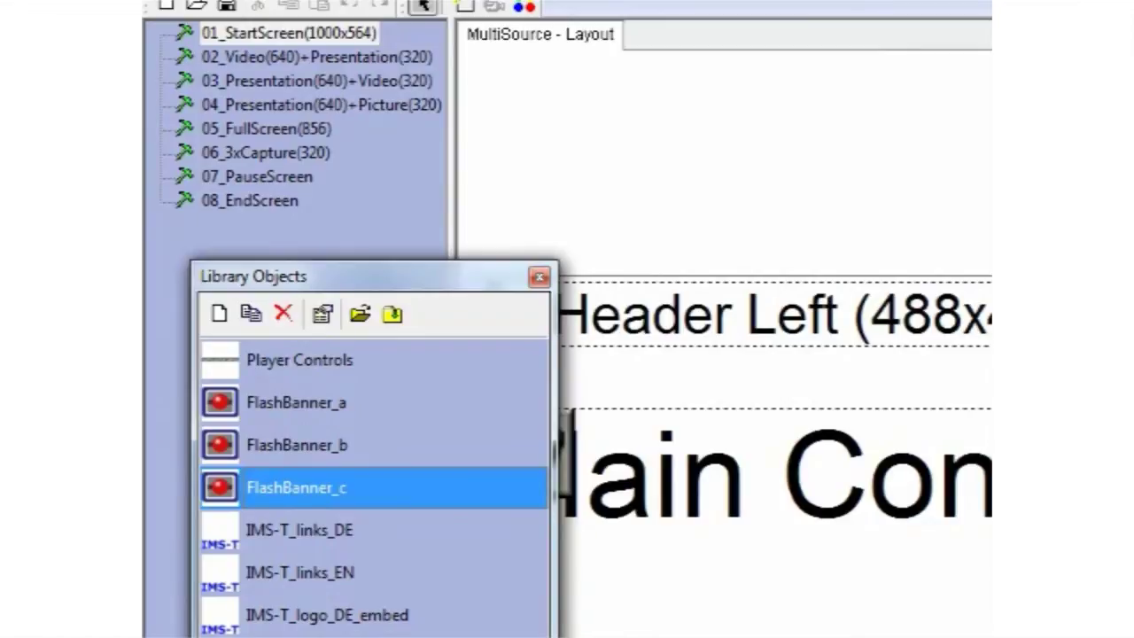
Export the library objects FlashBanner_a, FlashBanner_b and FlashBanner_c to the LOBs folder on drive E:
{"action": "left_click", "coordinate": [288, 445], "text": "ctrl"}
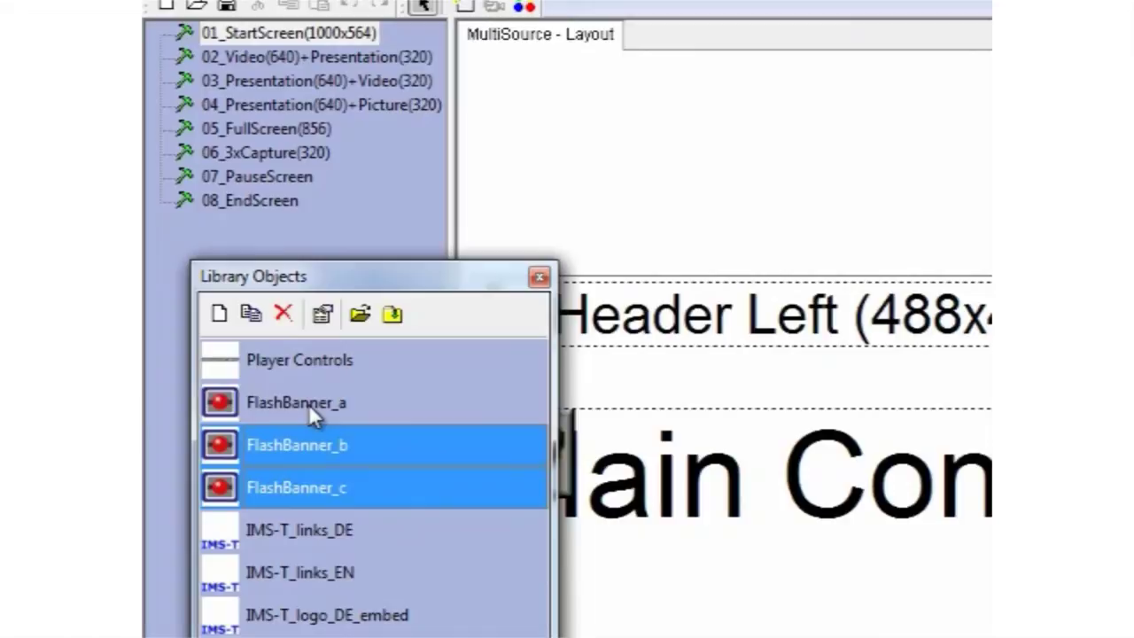
{"action": "left_click", "coordinate": [308, 407], "text": "ctrl"}
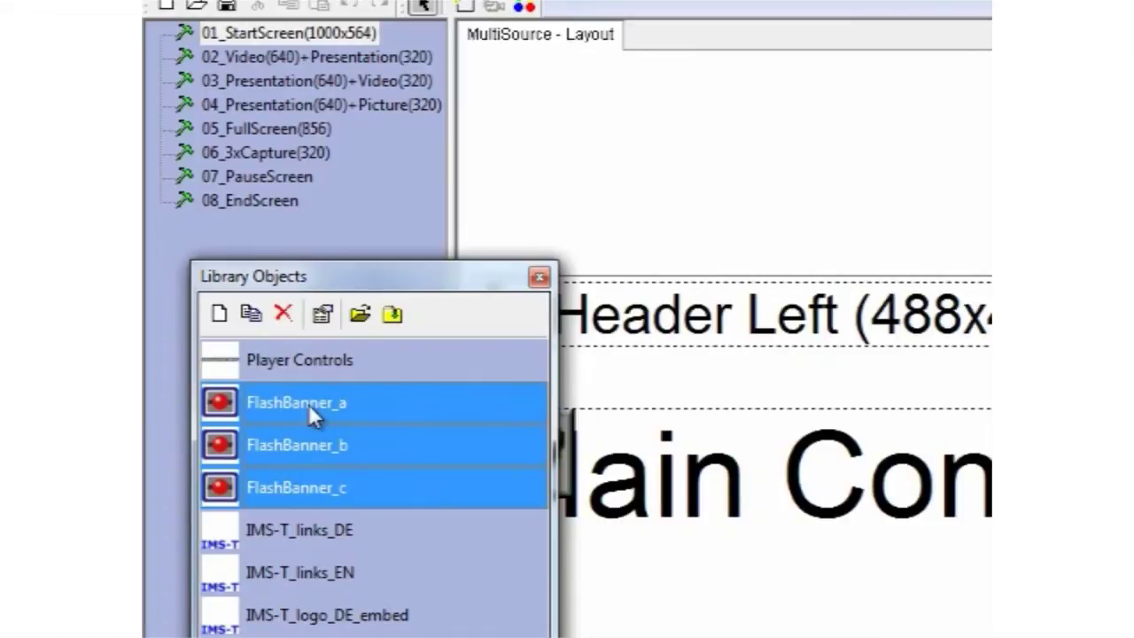
{"action": "left_click", "coordinate": [393, 315]}
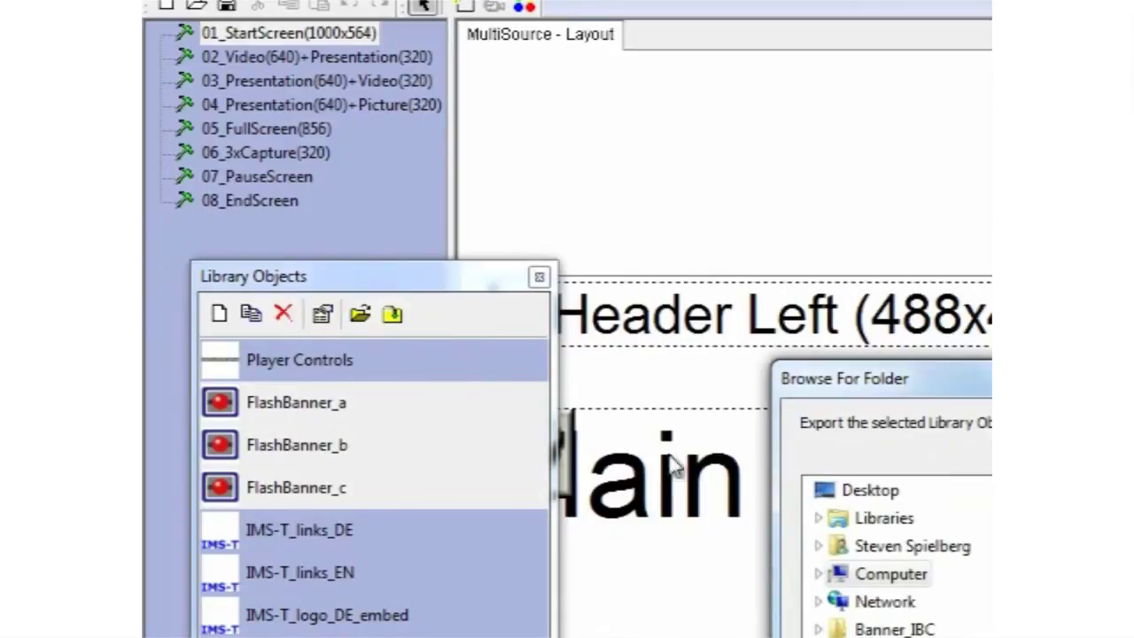
{"action": "left_click", "coordinate": [824, 576]}
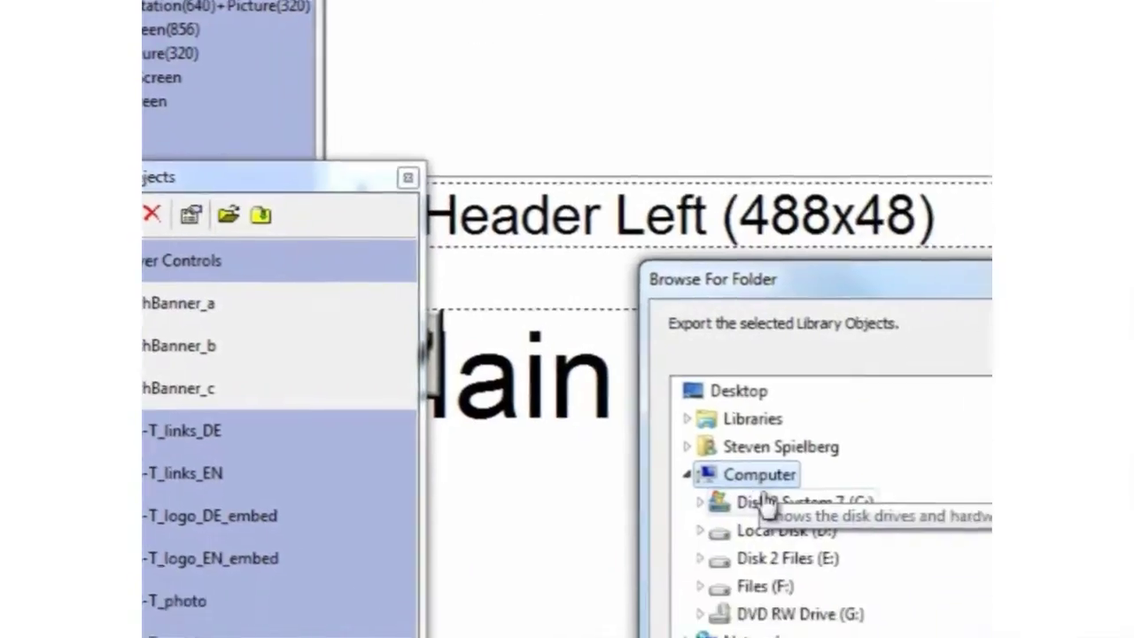
{"action": "left_click", "coordinate": [777, 559]}
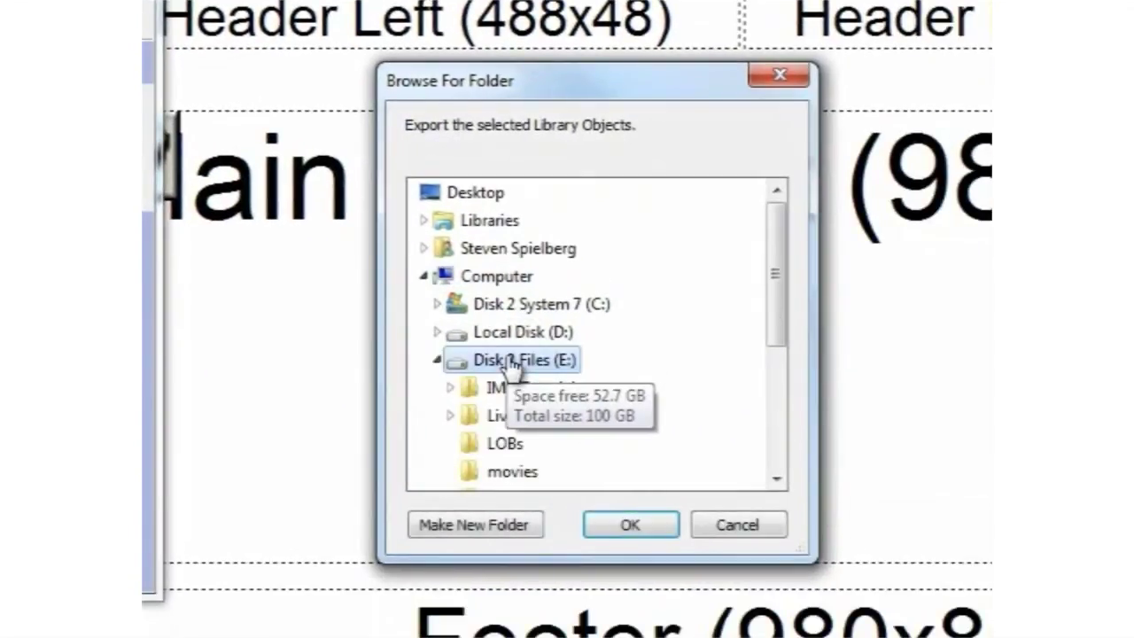
{"action": "left_click", "coordinate": [495, 445]}
{"action": "left_click", "coordinate": [645, 530]}
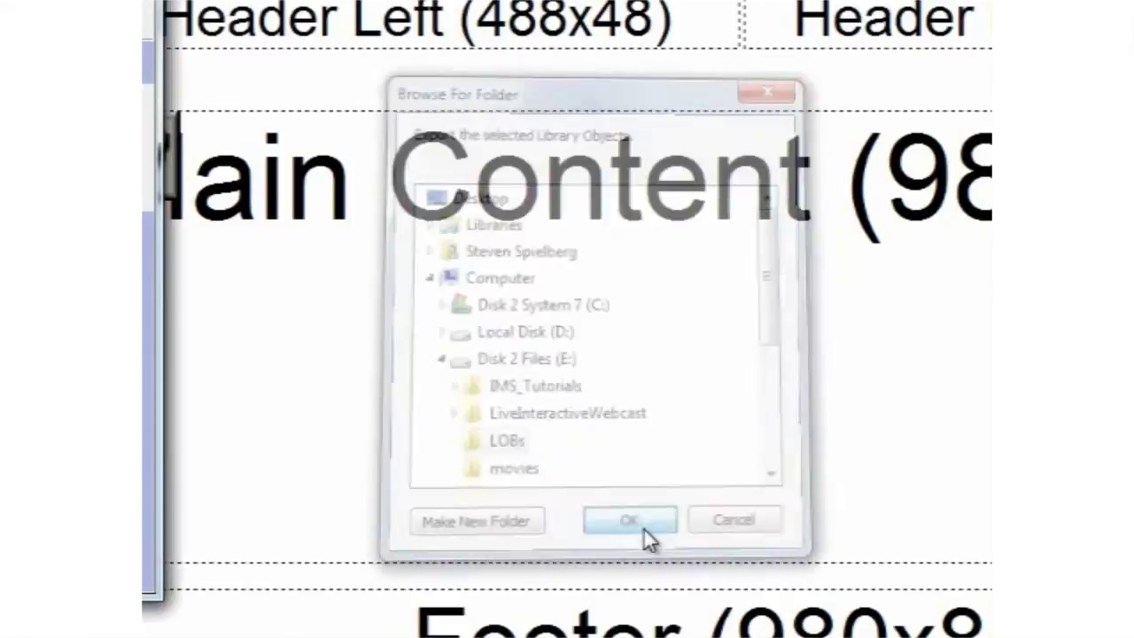
{"action": "double_click", "coordinate": [484, 41]}
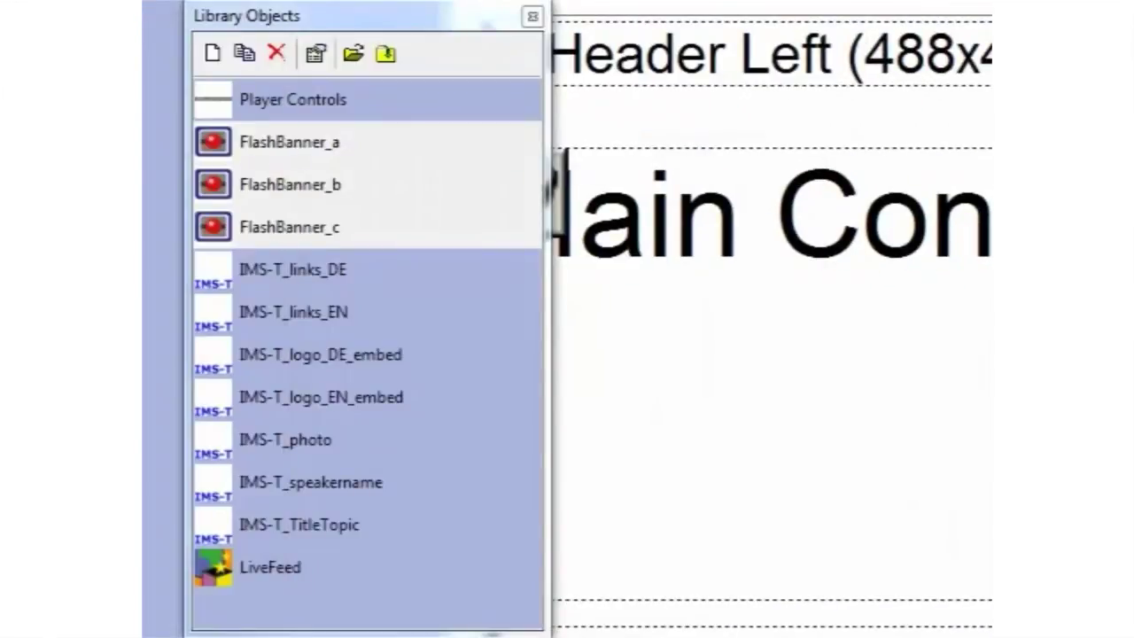
Delete FlashBanner_a, FlashBanner_b and FlashBanner_c from the template's library objects
{"action": "left_click", "coordinate": [315, 159]}
{"action": "left_click", "coordinate": [317, 182], "text": "ctrl"}
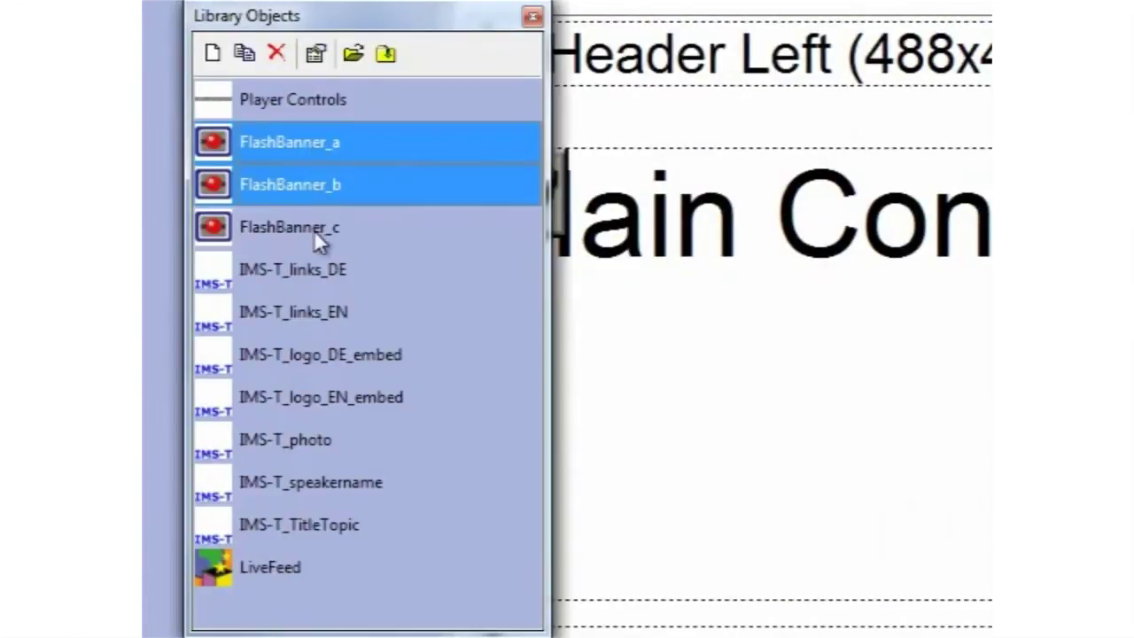
{"action": "left_click", "coordinate": [313, 230], "text": "ctrl"}
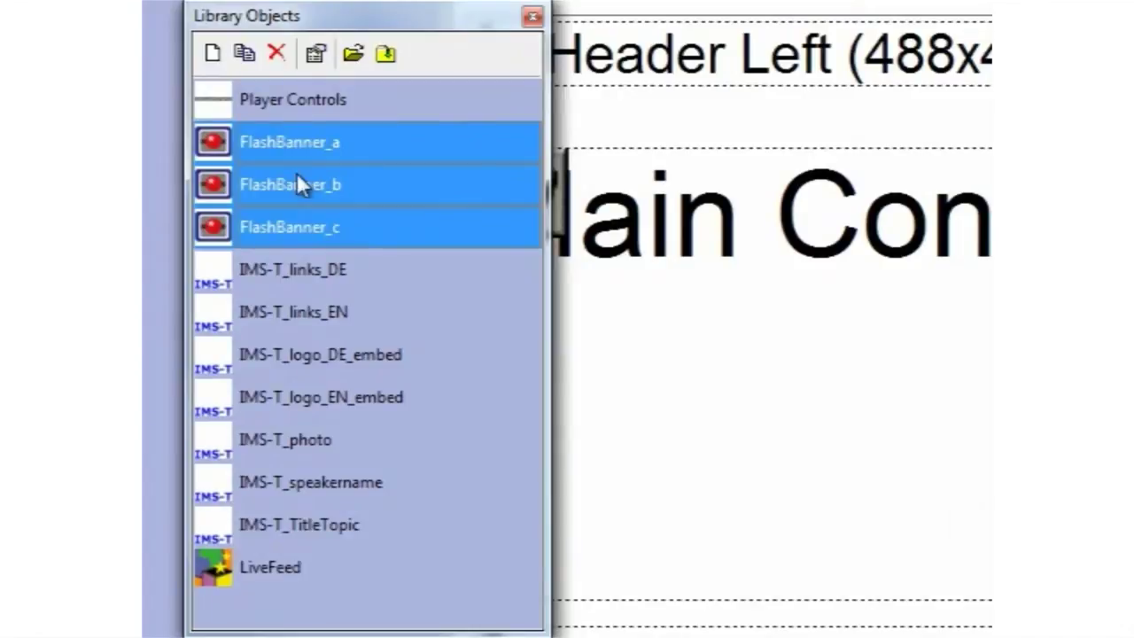
{"action": "left_click", "coordinate": [277, 55]}
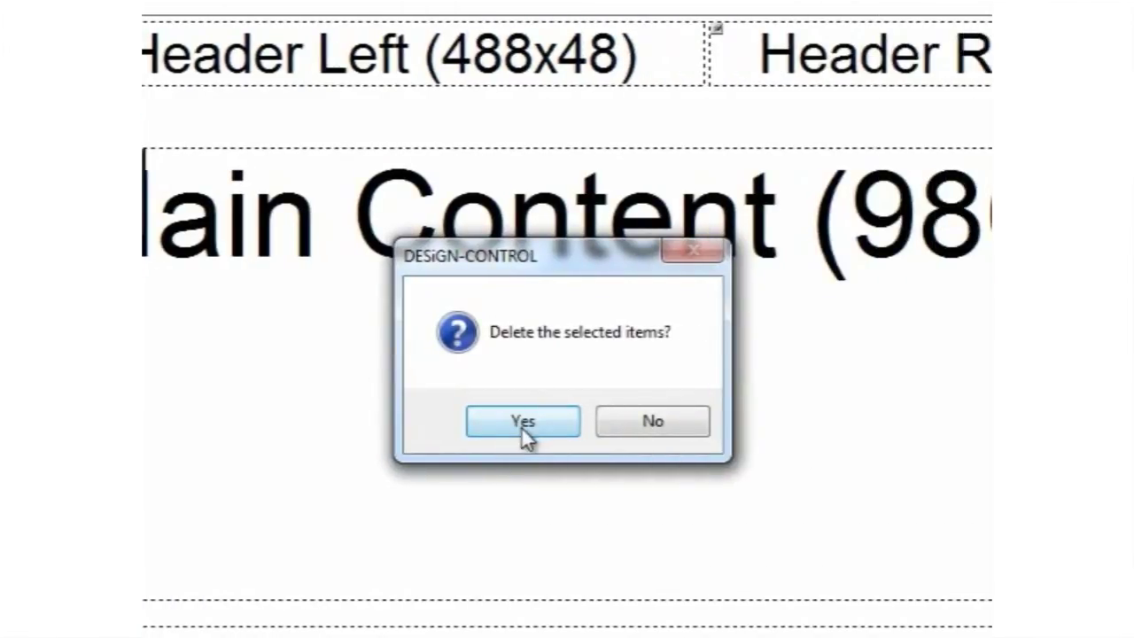
{"action": "left_click", "coordinate": [522, 425]}
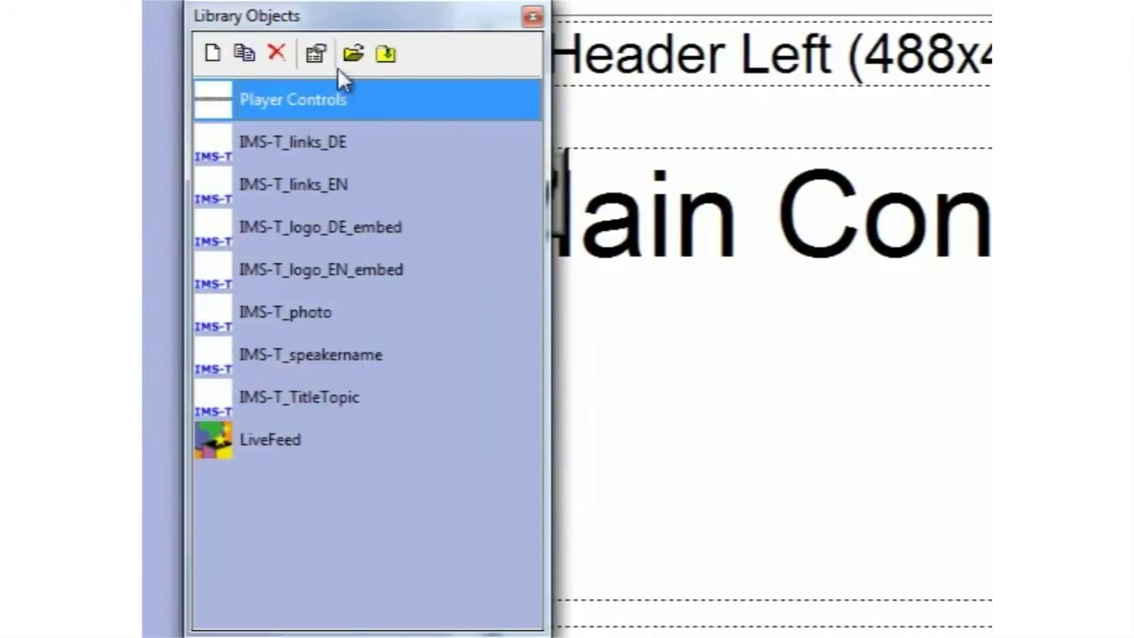
Import FlashBanner_a.lob, FlashBanner_b.lob and FlashBanner_c.lob from the LOBs folder on drive E: into the library, and close the Library Objects window
{"action": "left_click", "coordinate": [353, 57]}
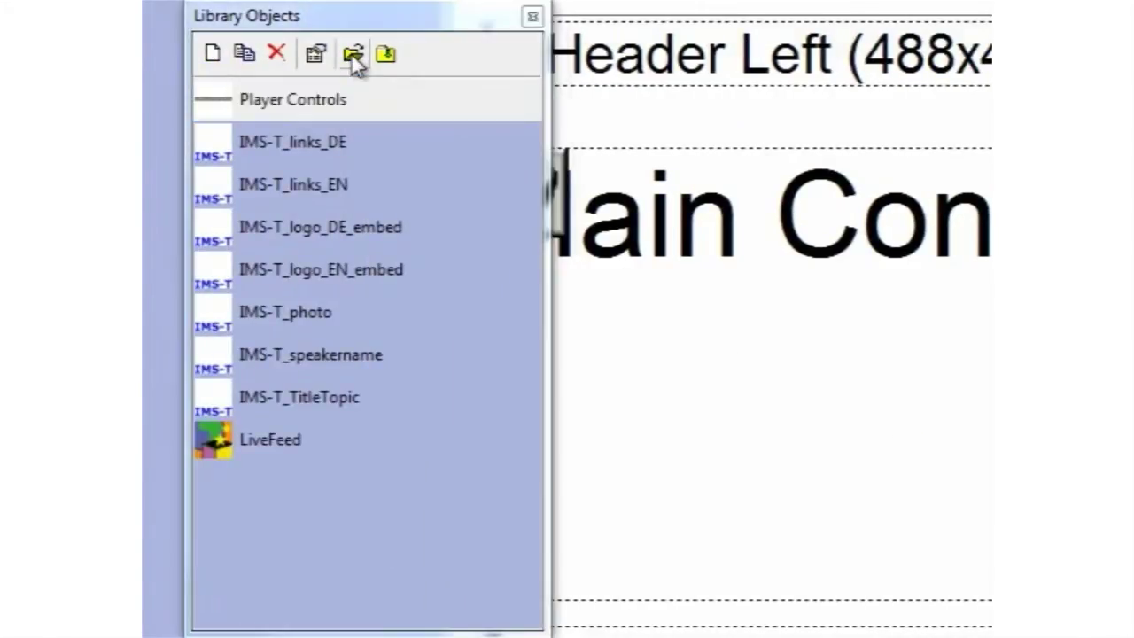
{"action": "left_click", "coordinate": [734, 74]}
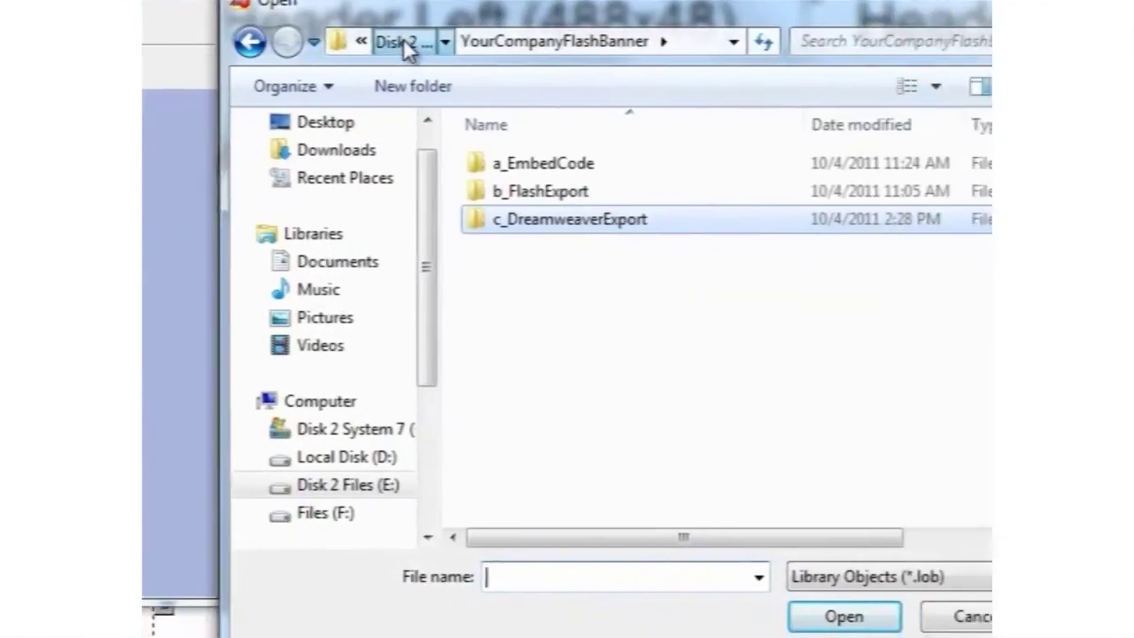
{"action": "left_click", "coordinate": [722, 74]}
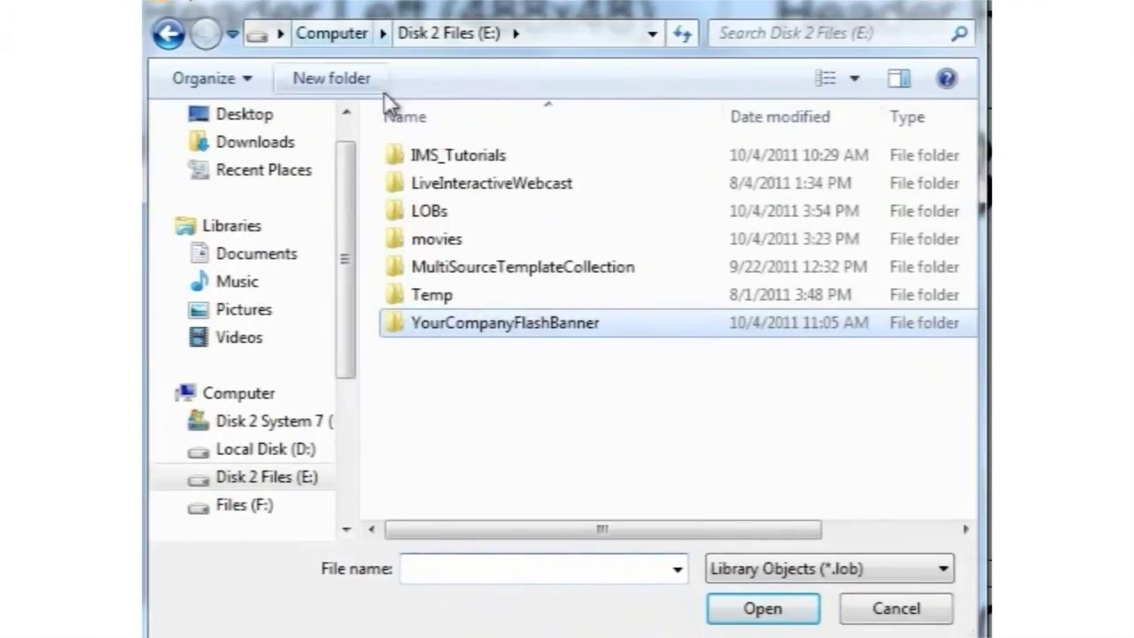
{"action": "left_click", "coordinate": [847, 259]}
{"action": "double_click", "coordinate": [440, 217]}
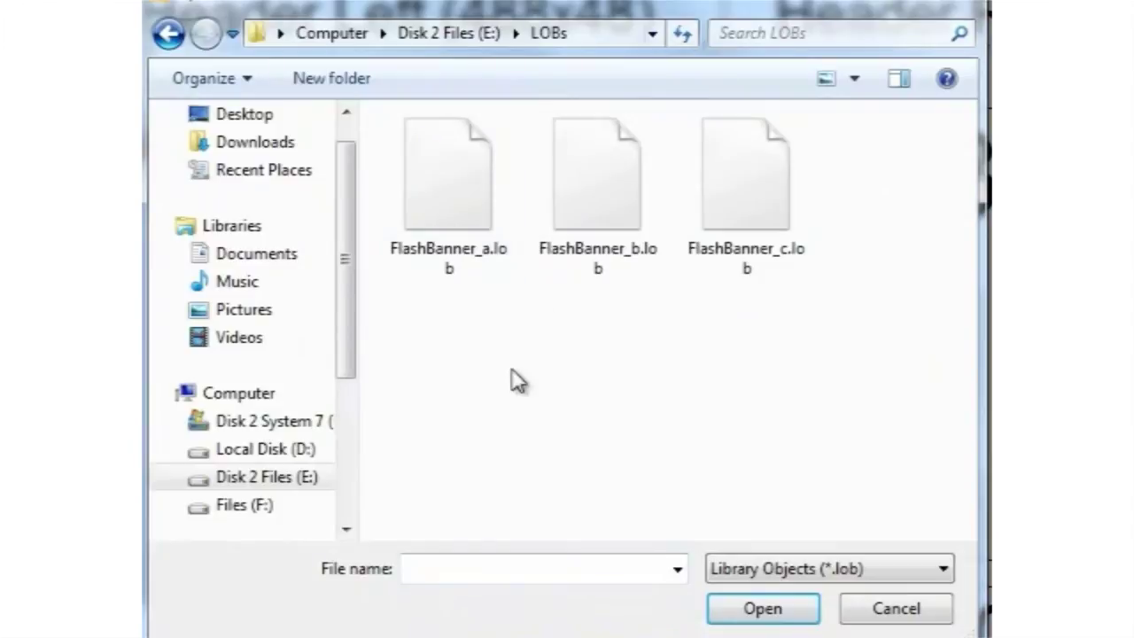
{"action": "left_click_drag", "start_coordinate": [829, 384], "coordinate": [449, 147]}
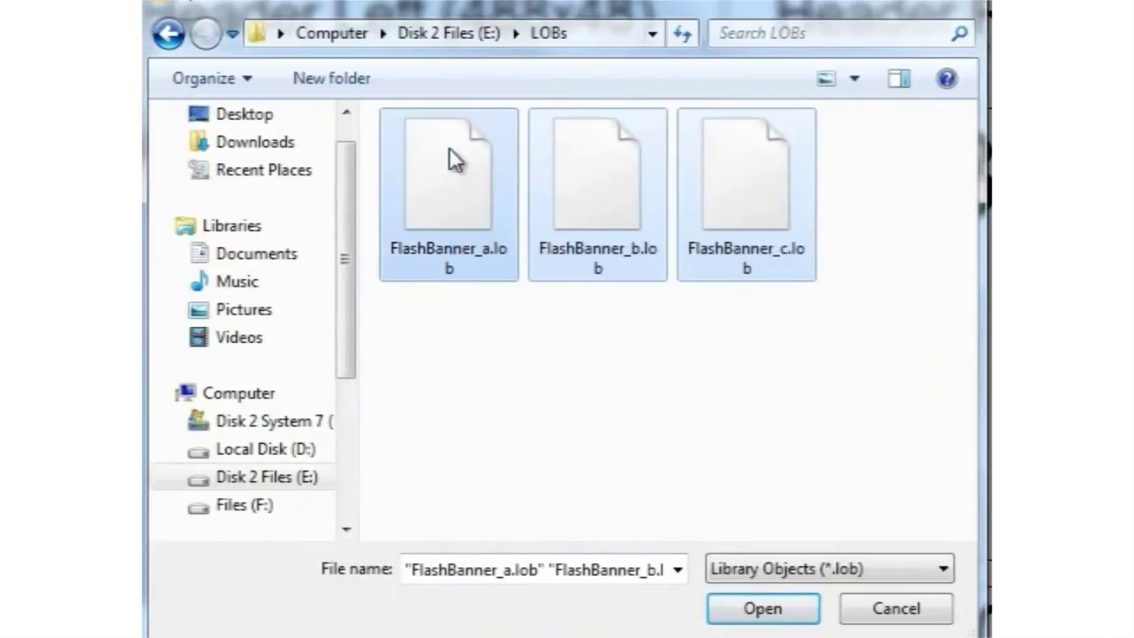
{"action": "left_click", "coordinate": [776, 611]}
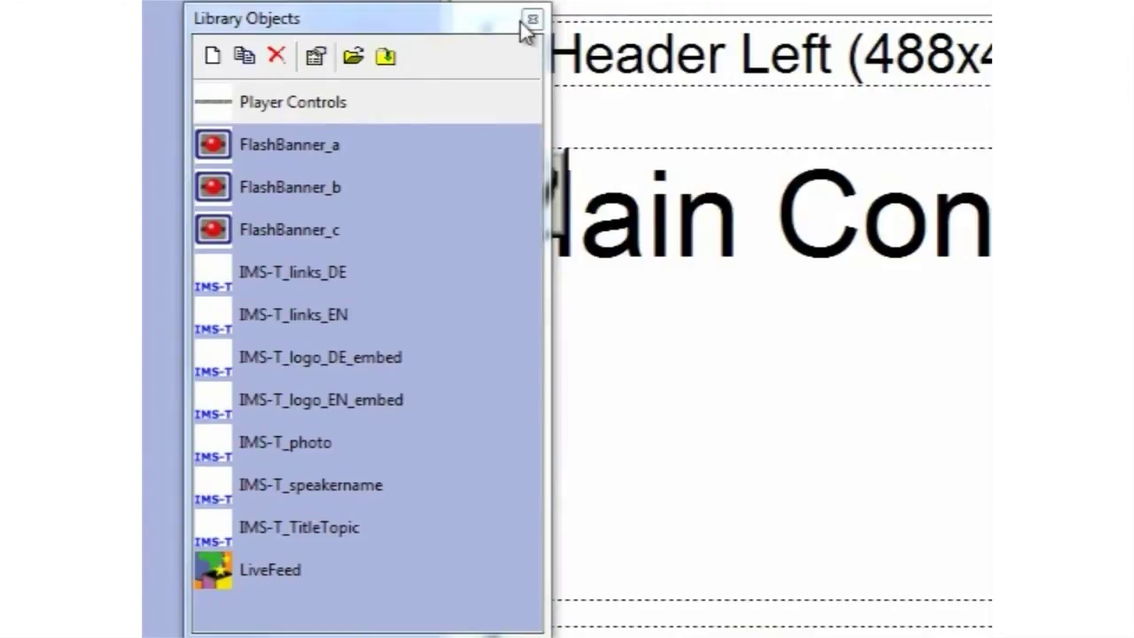
{"action": "left_click", "coordinate": [530, 21]}
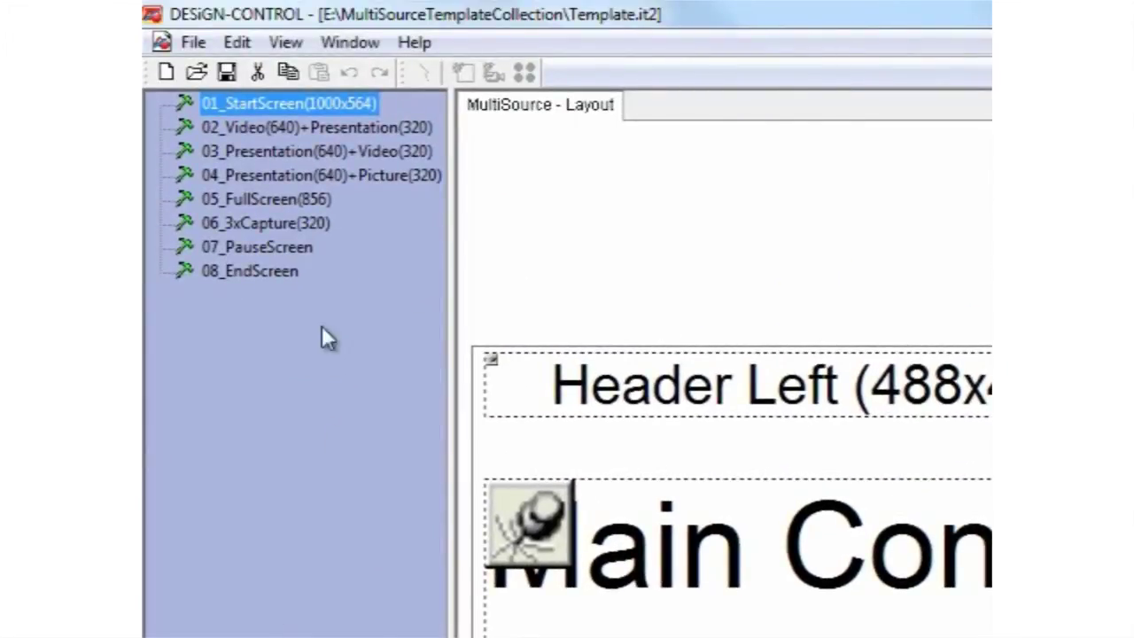
In layout 04_Presentation(640)+Picture(320), assign library object FlashBanner_a as the contents of the Content Small Window (324x244) track and make the track not editable
{"action": "left_click", "coordinate": [322, 177]}
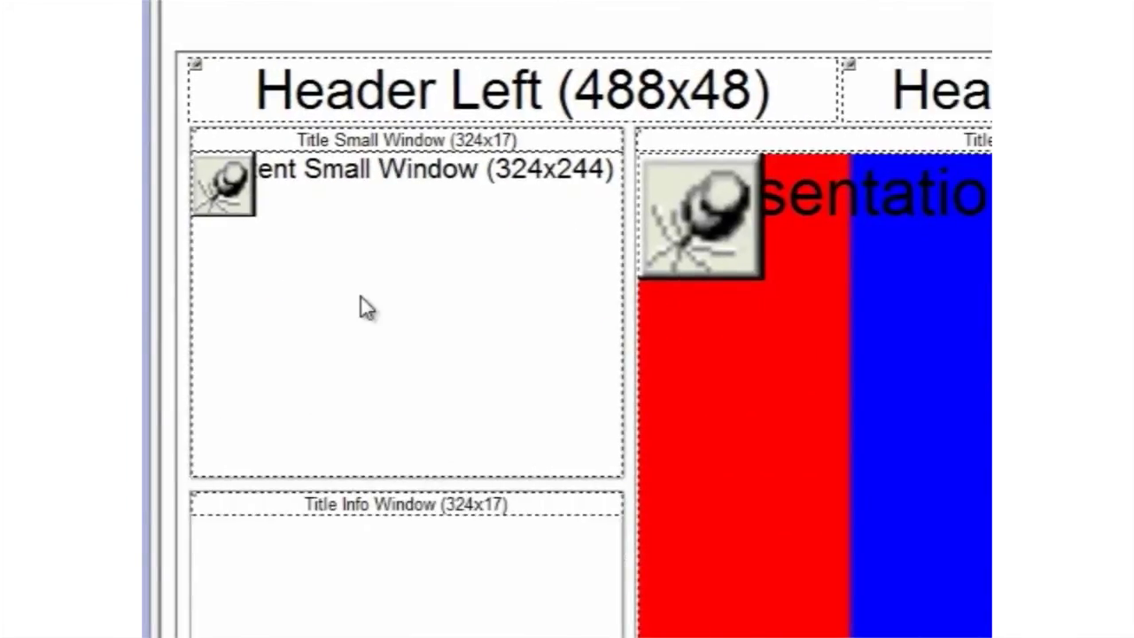
{"action": "right_click", "coordinate": [361, 298]}
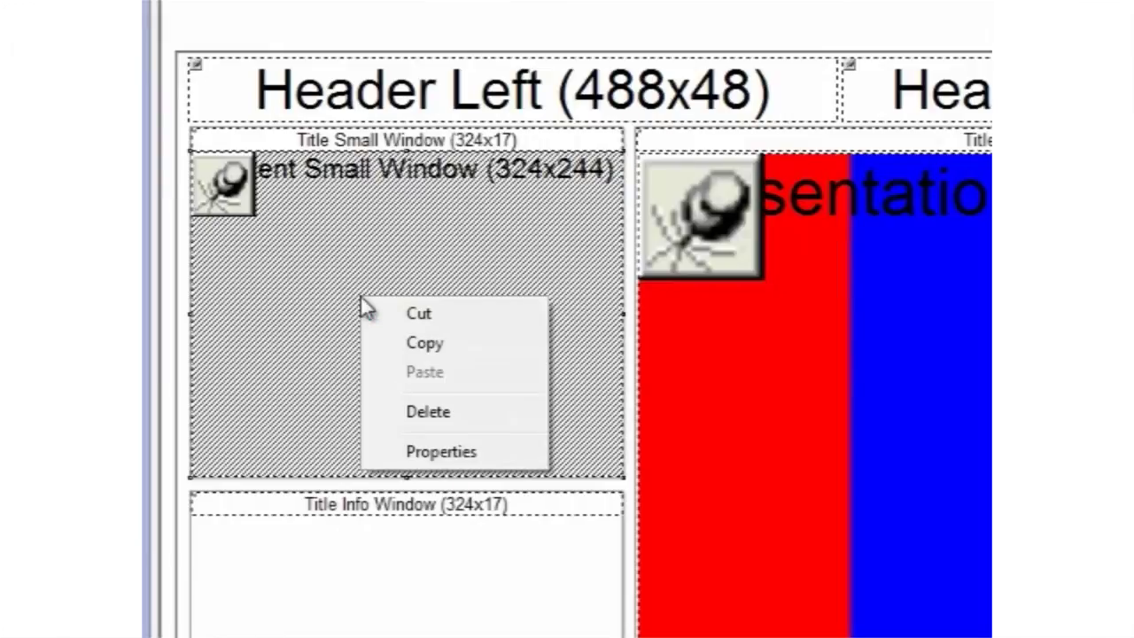
{"action": "left_click", "coordinate": [424, 451]}
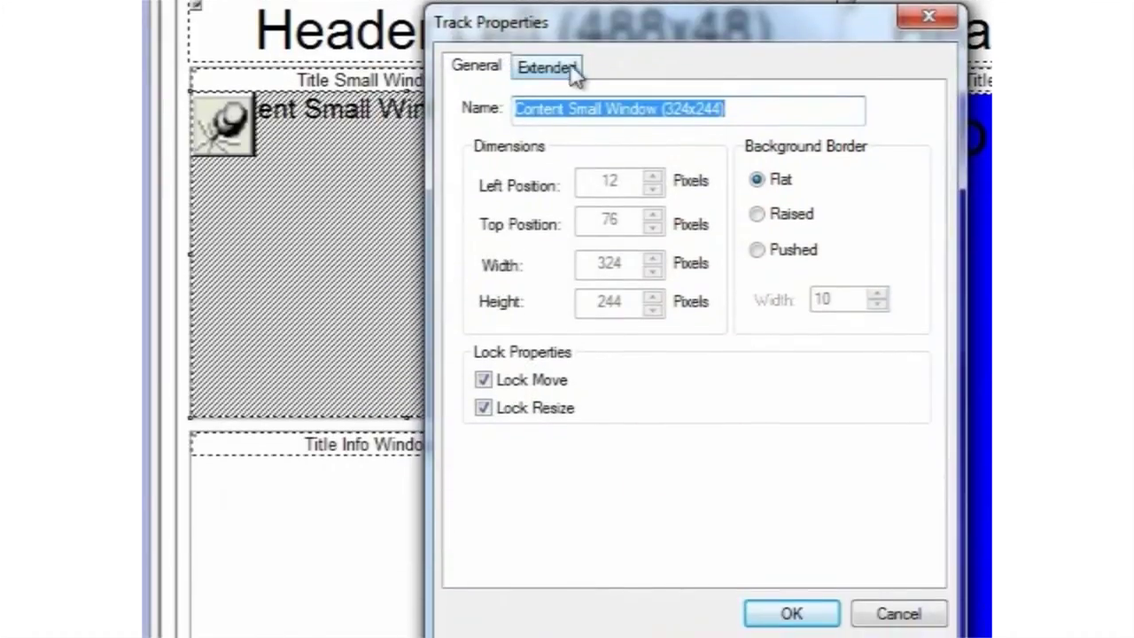
{"action": "left_click", "coordinate": [572, 75]}
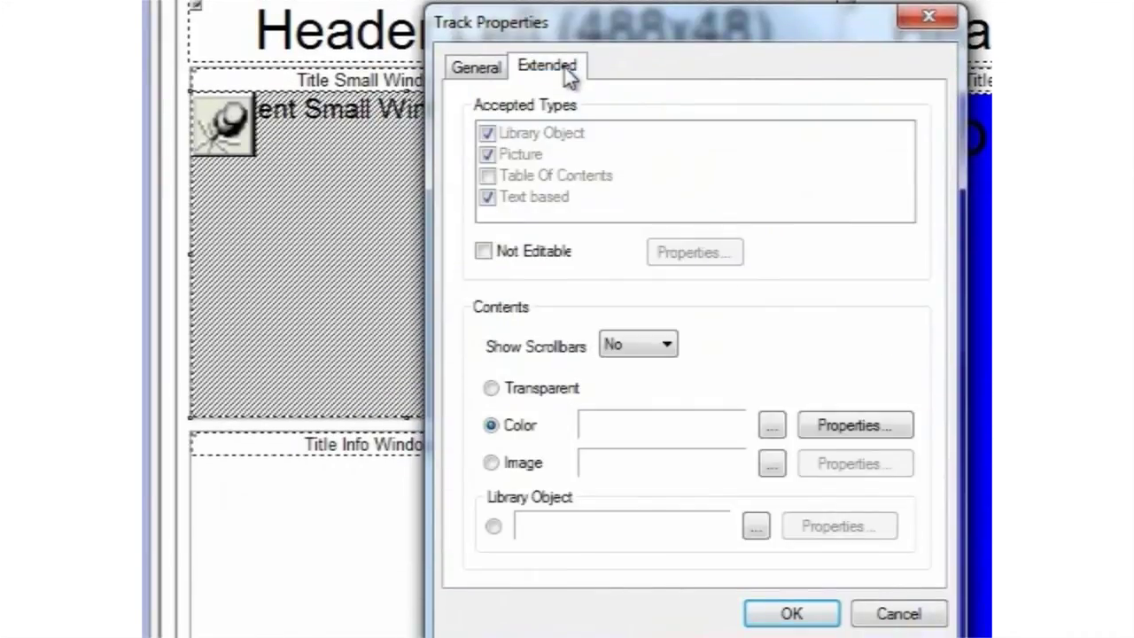
{"action": "left_click", "coordinate": [493, 528]}
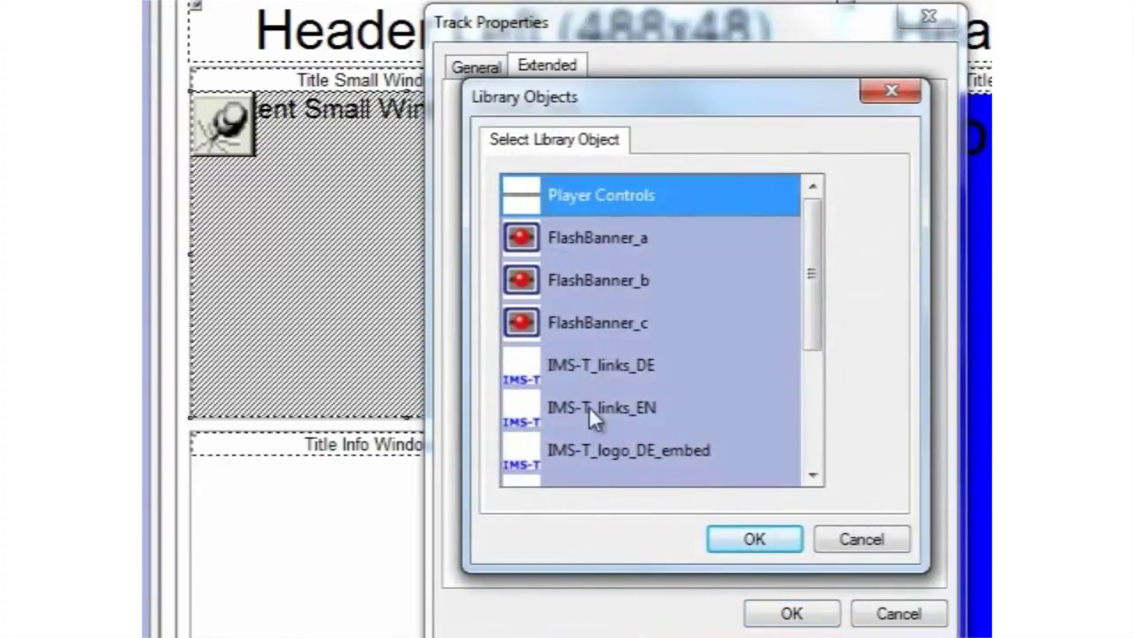
{"action": "left_click", "coordinate": [629, 239]}
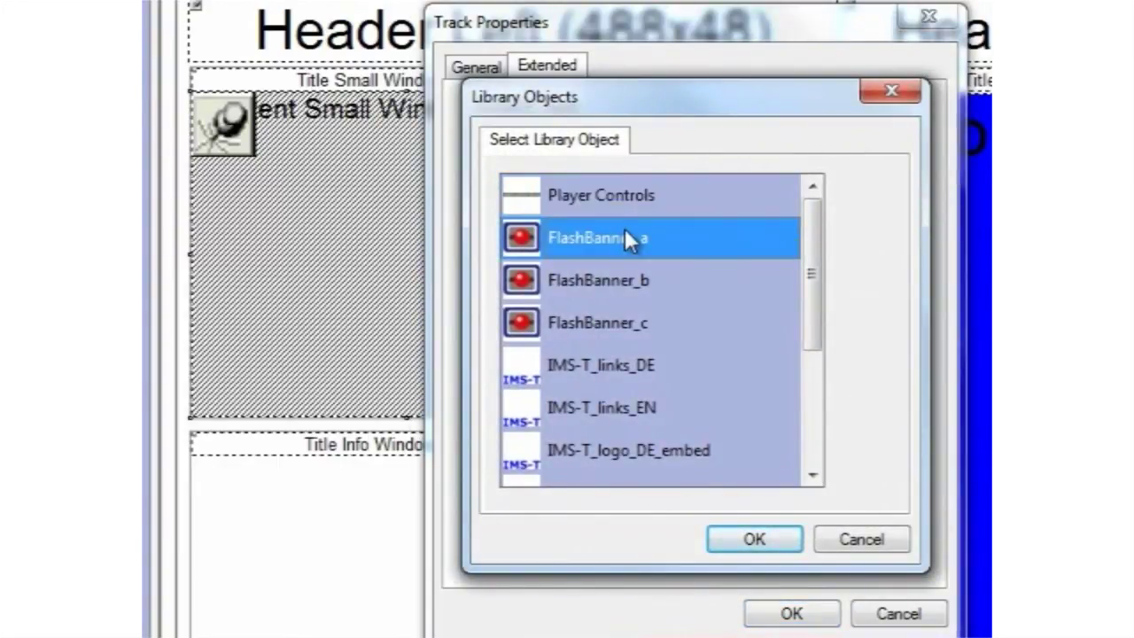
{"action": "left_click", "coordinate": [750, 539]}
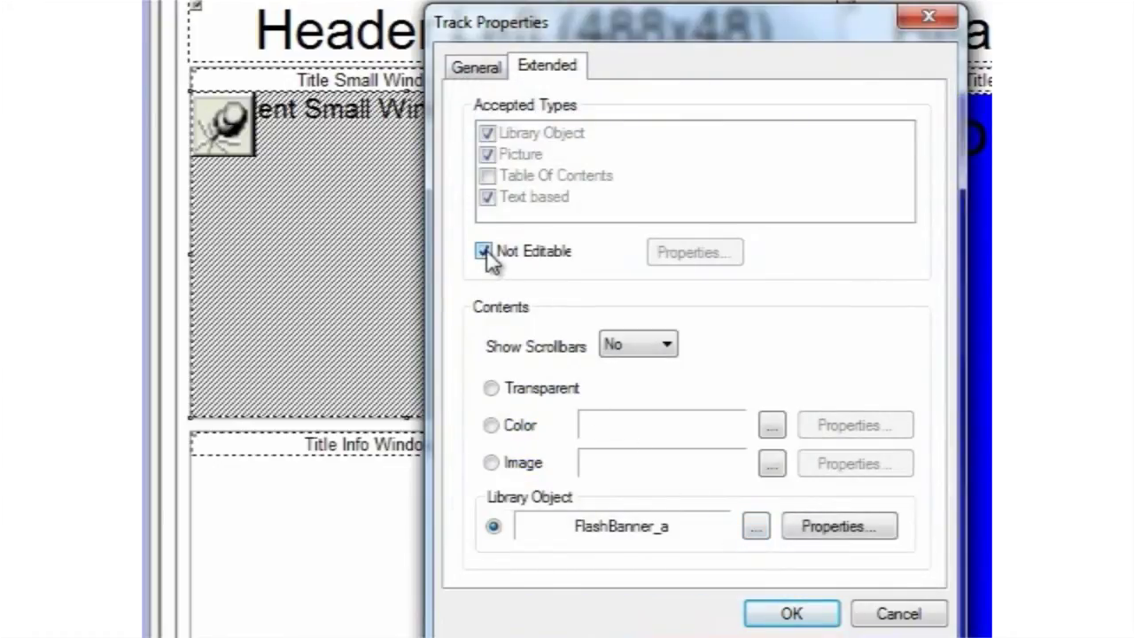
{"action": "left_click", "coordinate": [802, 613]}
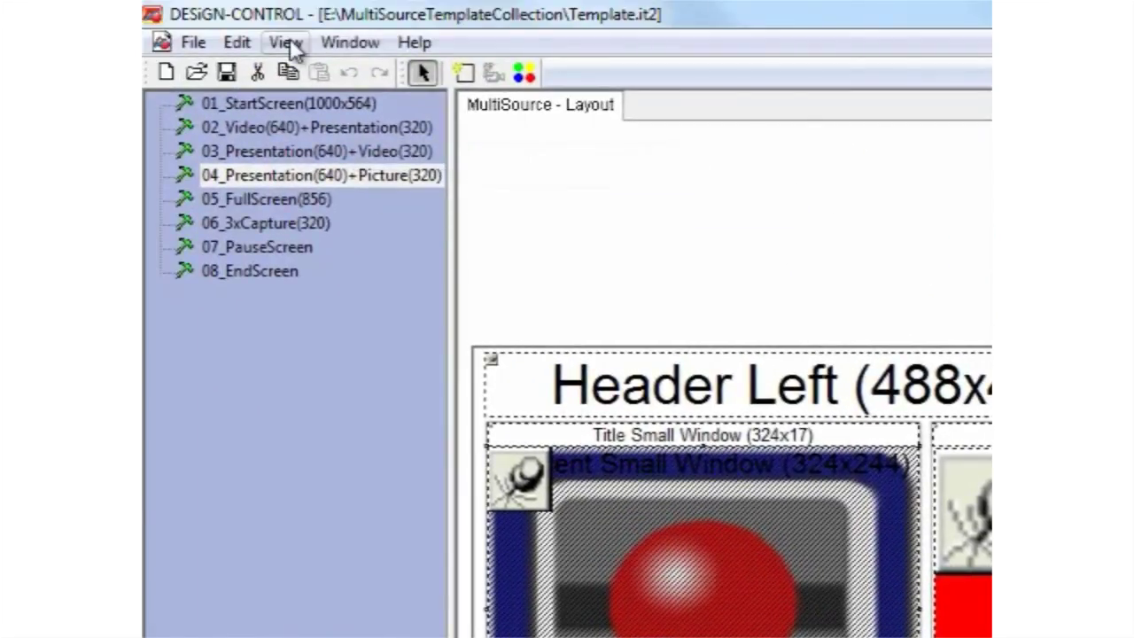
Open the output preview of the 04_Presentation(640)+Picture(320) layout to check the Flash banner in the small window
{"action": "left_click", "coordinate": [290, 41]}
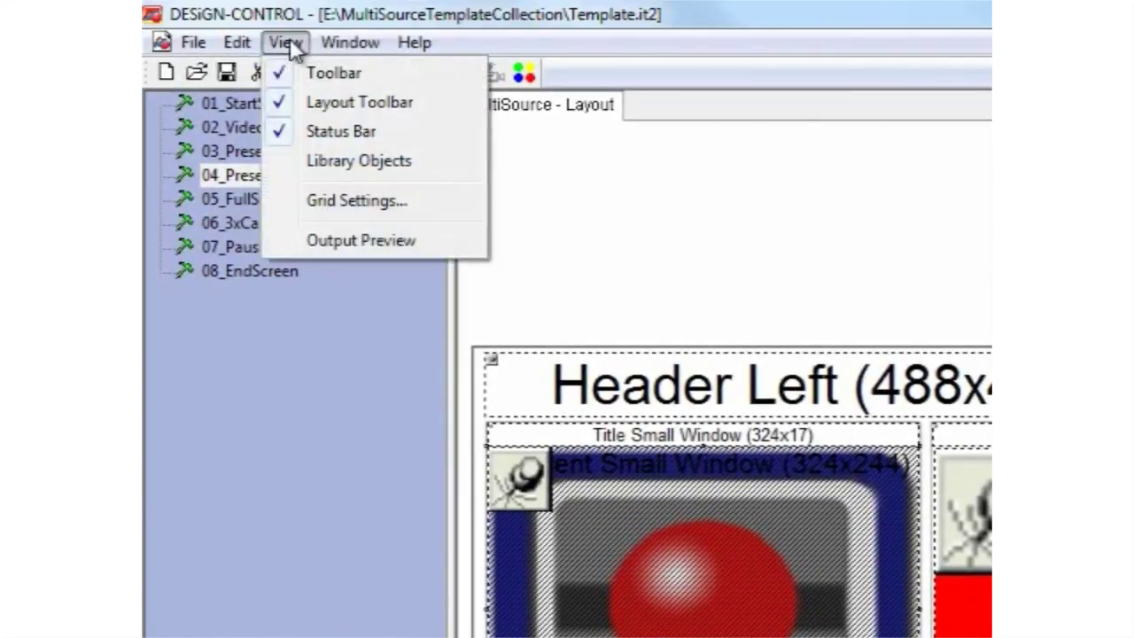
{"action": "left_click", "coordinate": [352, 241]}
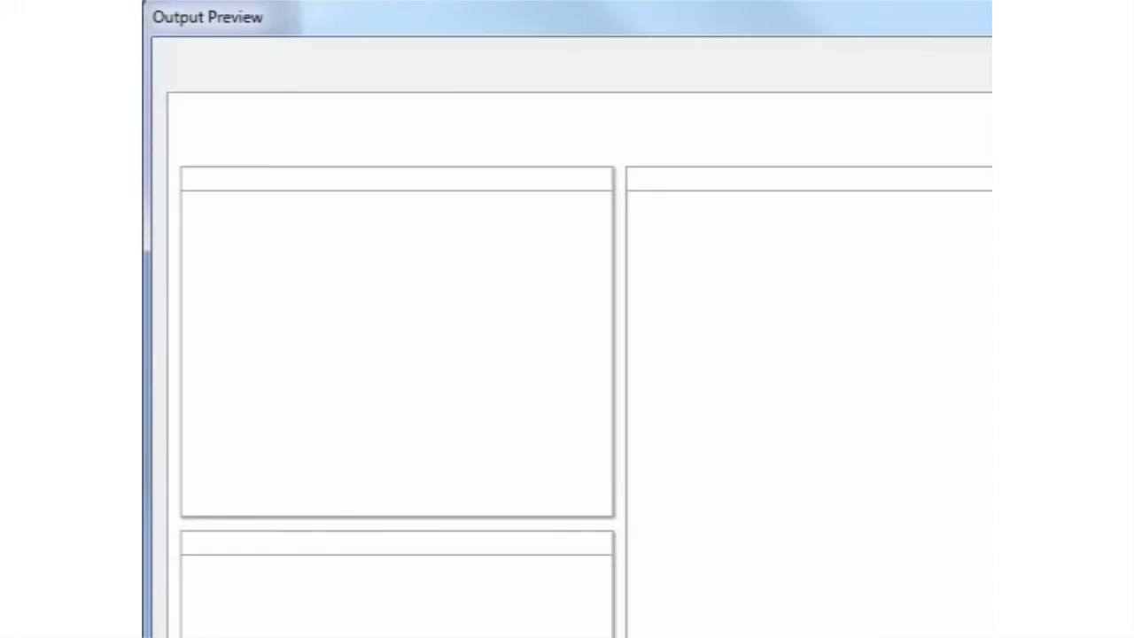